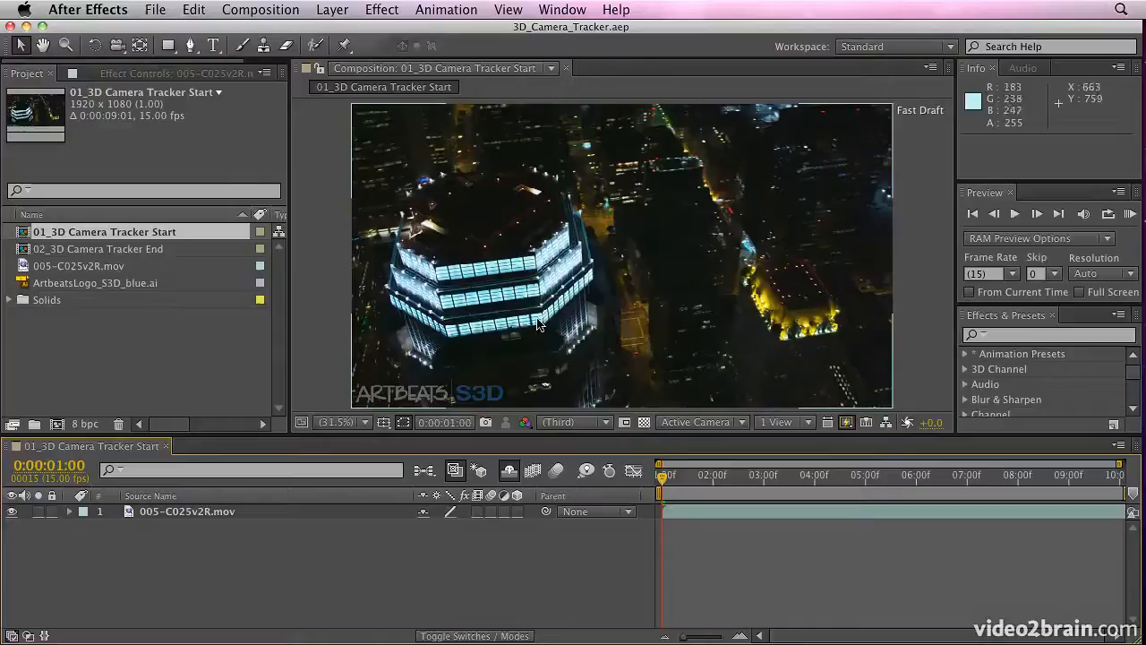
# Play a RAM preview of the 01_3D Camera Tracker Start composition, stopping it once the footage has been reviewed.
pyautogui.click(1129, 215)
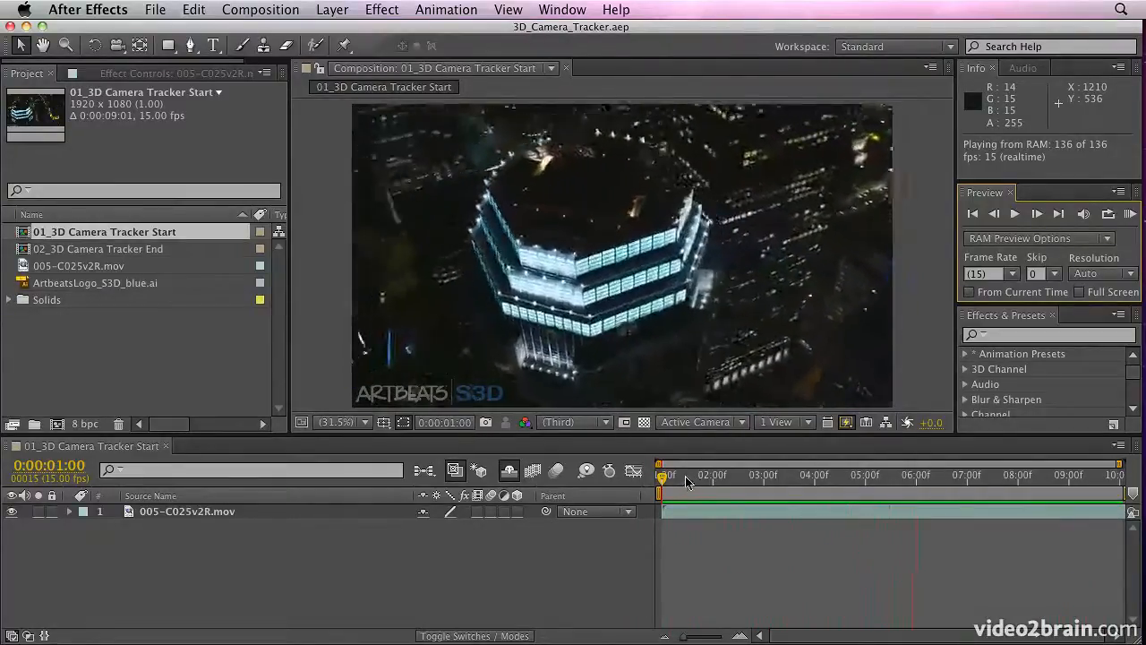
pyautogui.press('space')
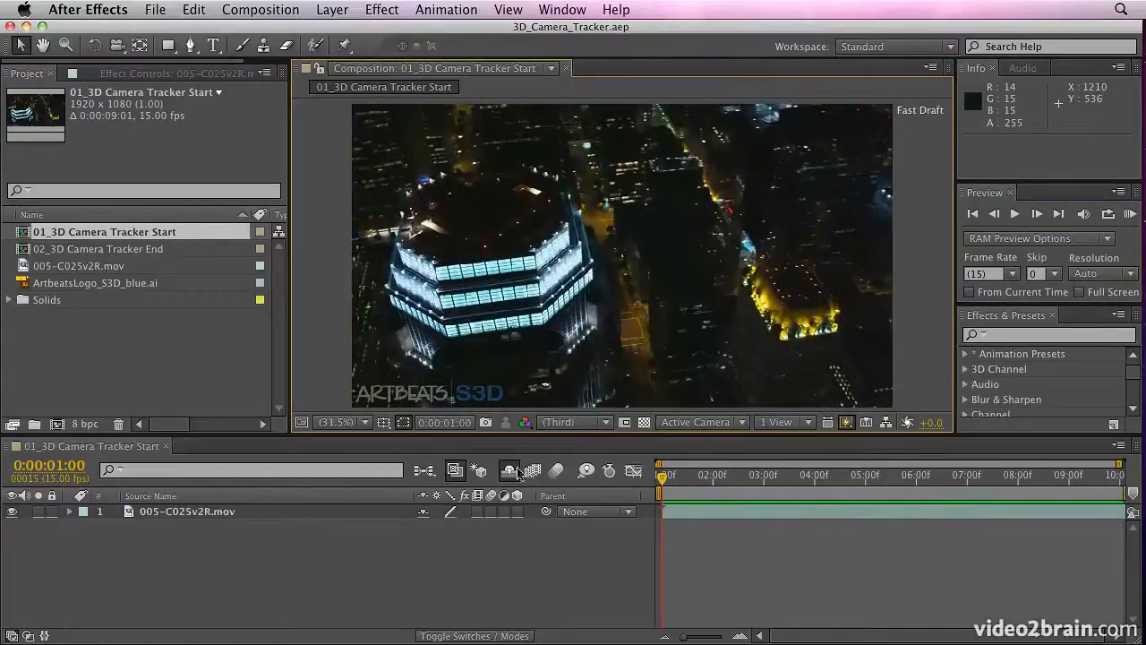
# Select the 005-C025v2R.mov layer and search the effects for "3d" to locate the 3D Camera Tracker.
pyautogui.click(191, 516)
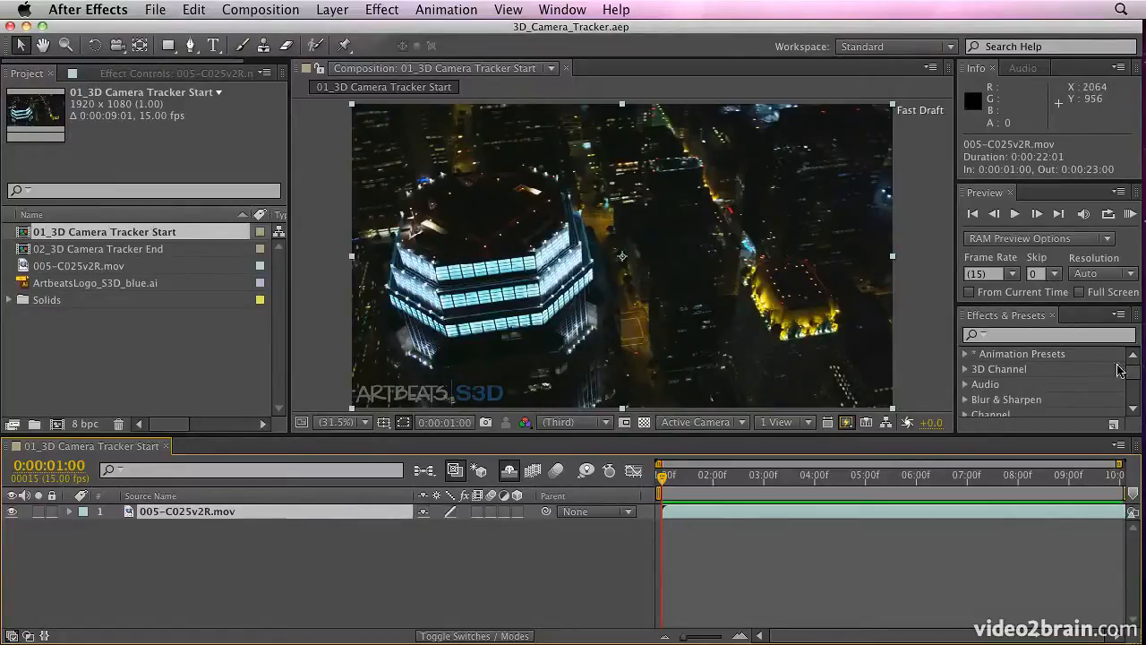
pyautogui.click(1001, 339)
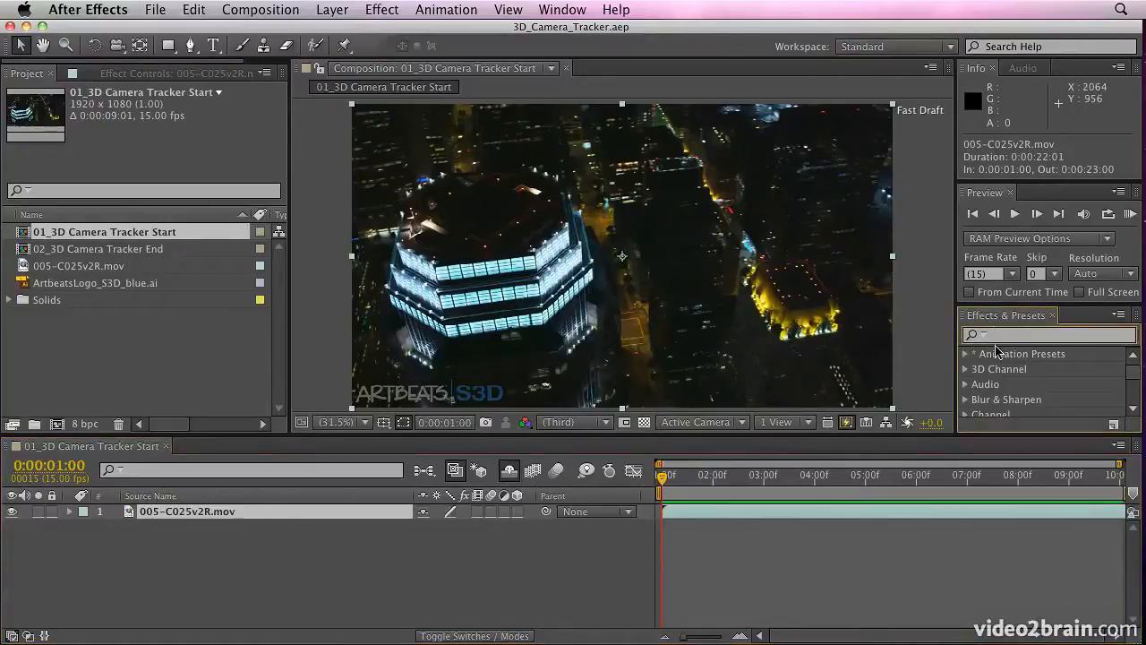
pyautogui.write('3d')
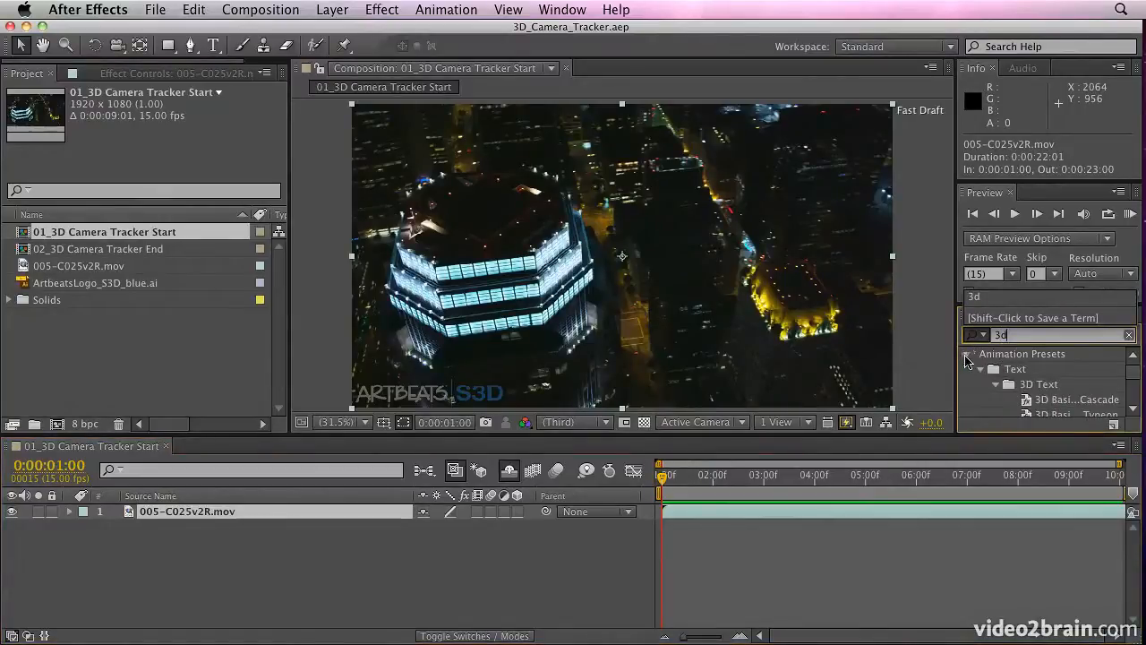
pyautogui.click(966, 357)
pyautogui.click(1134, 379)
pyautogui.scroll(-5, 1134, 380)
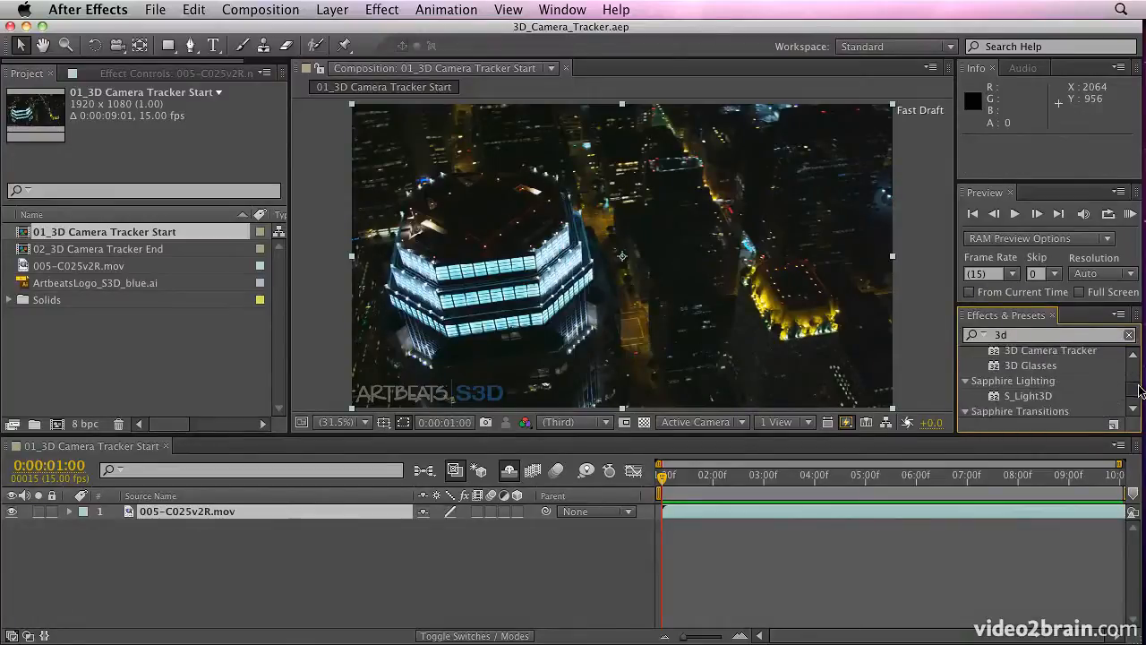
pyautogui.scroll(1, 1030, 381)
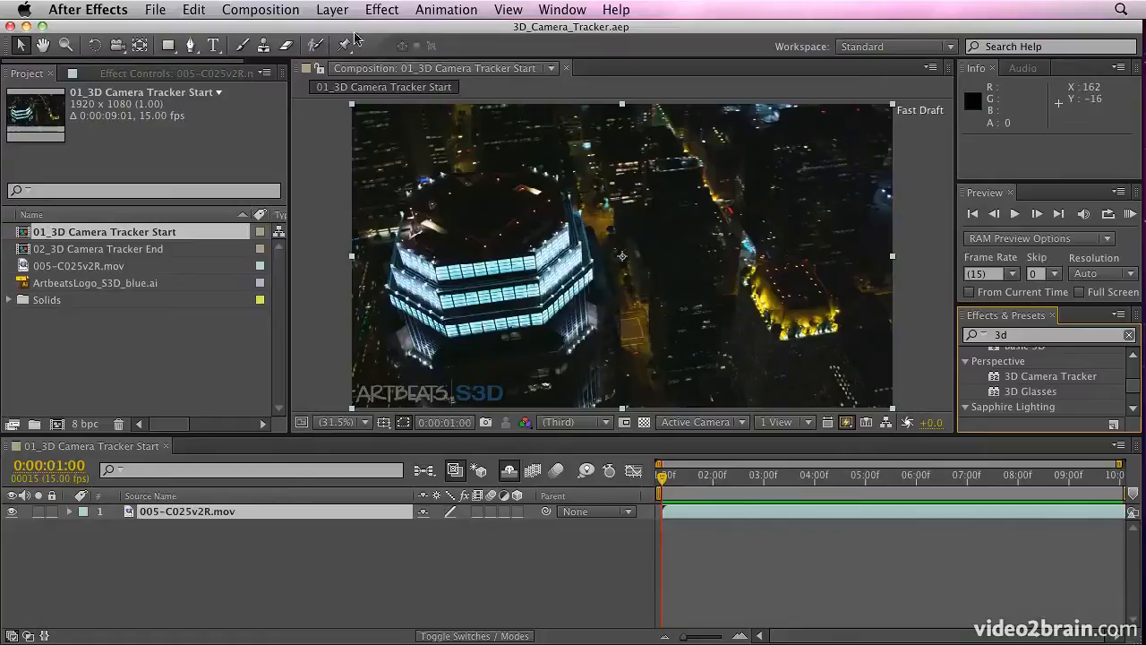
# Run Track Camera on the 005-C025v2R.mov layer.
pyautogui.rightClick(179, 515)
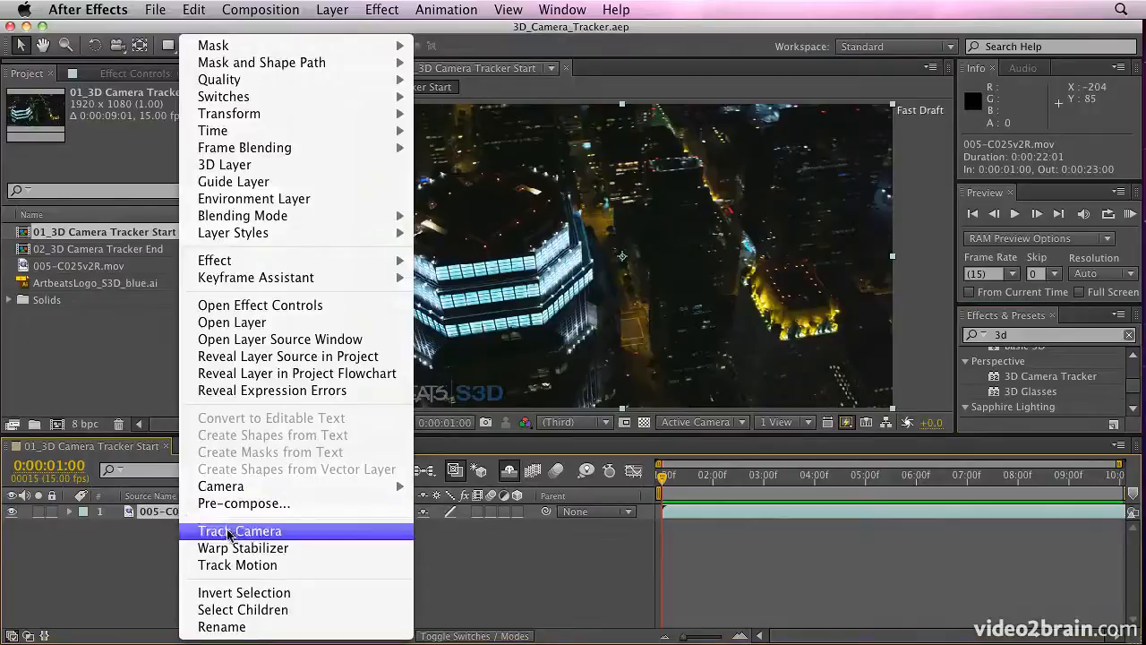
pyautogui.click(240, 533)
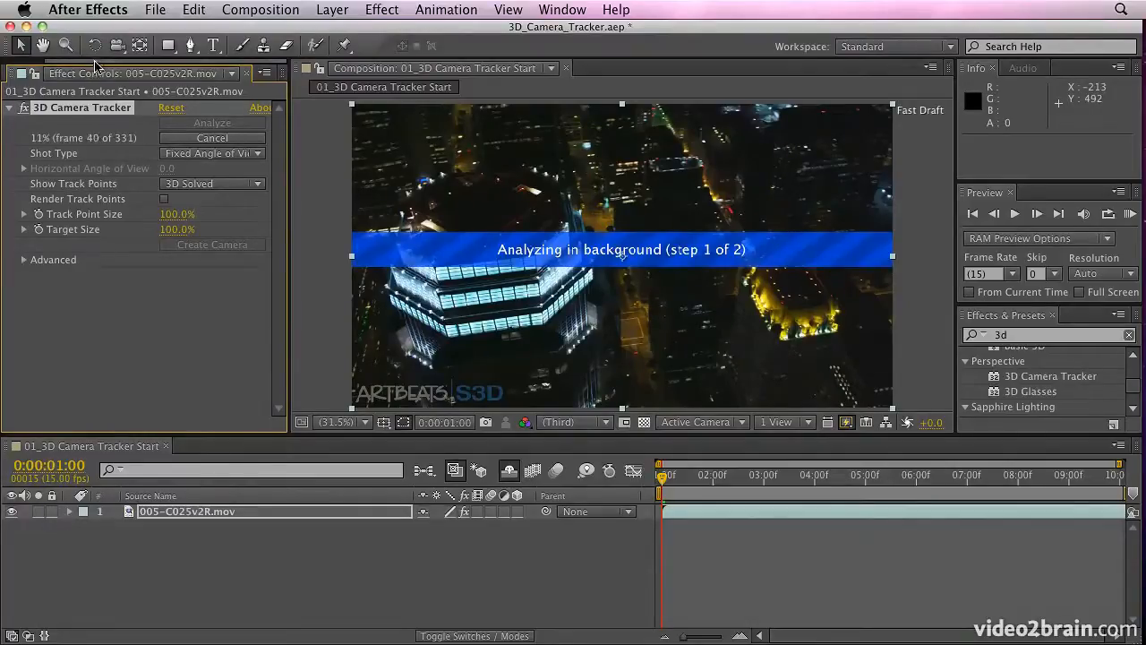
# Open the 02_3D Camera Tracker End composition and play a RAM preview of the finished logo shot.
pyautogui.click(27, 72)
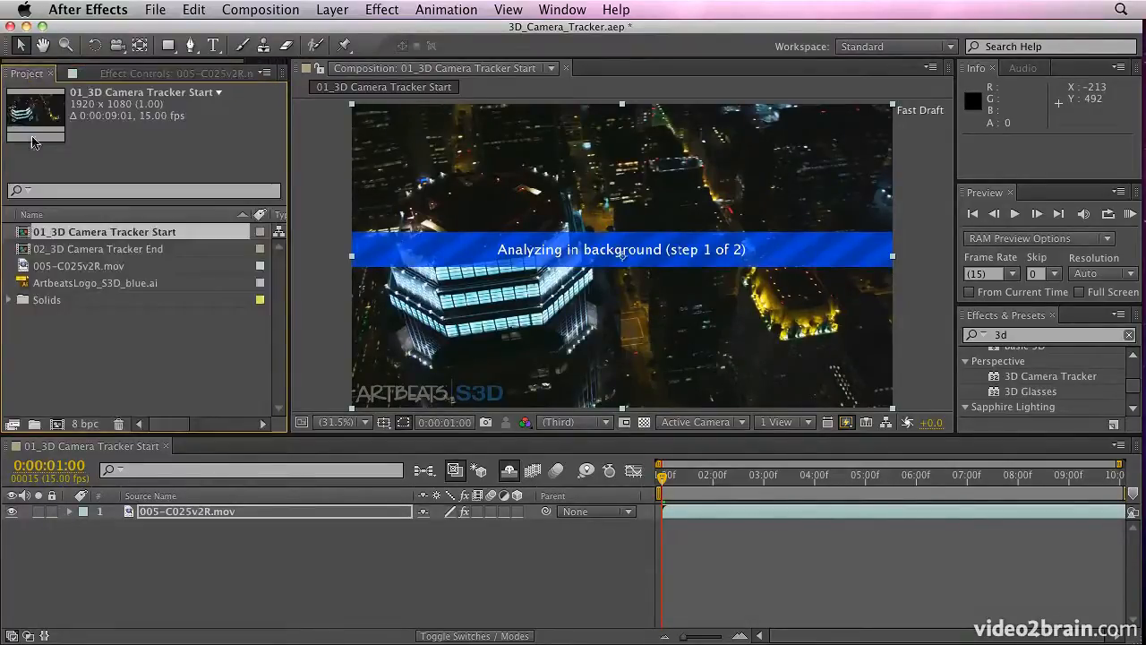
pyautogui.doubleClick(80, 253)
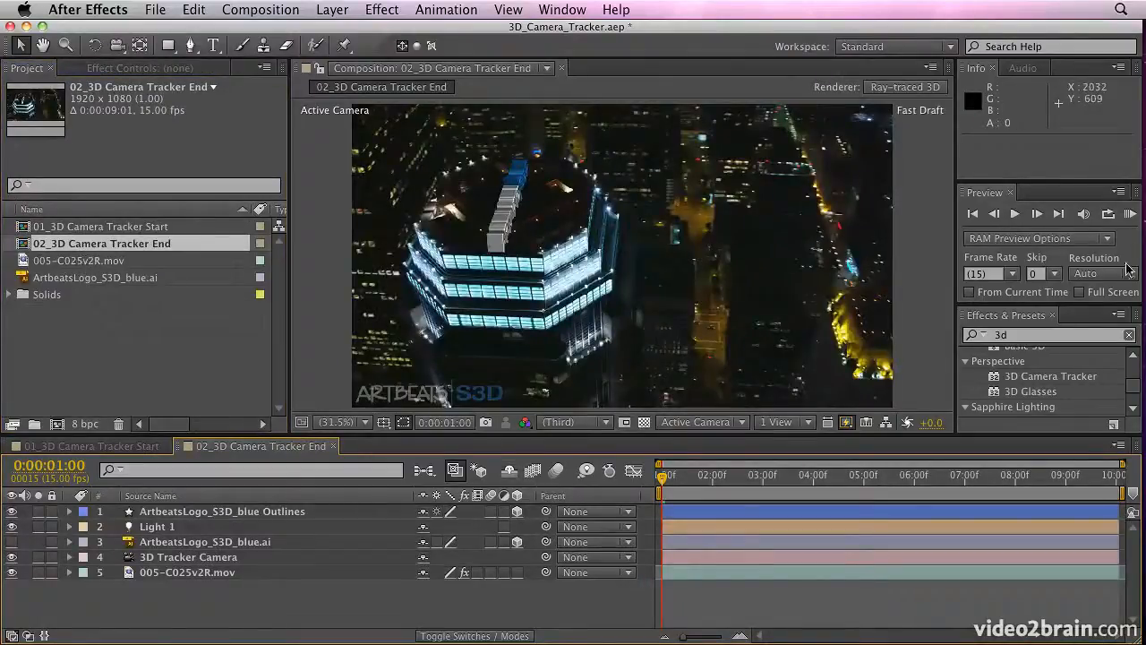
pyautogui.click(1130, 215)
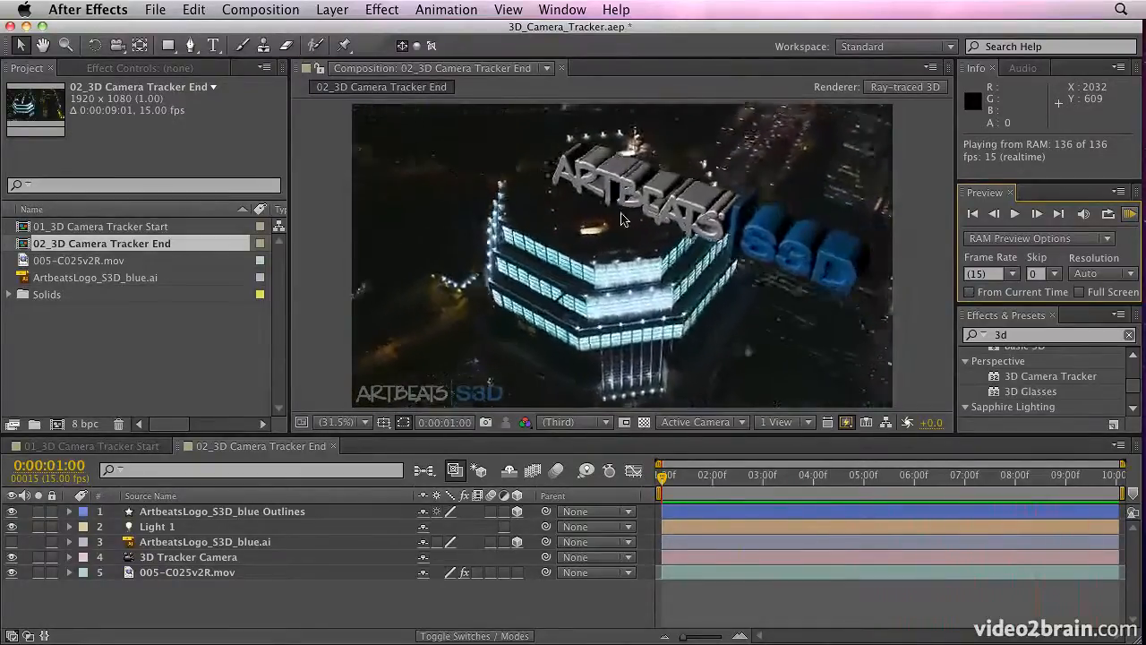
pyautogui.click(315, 603)
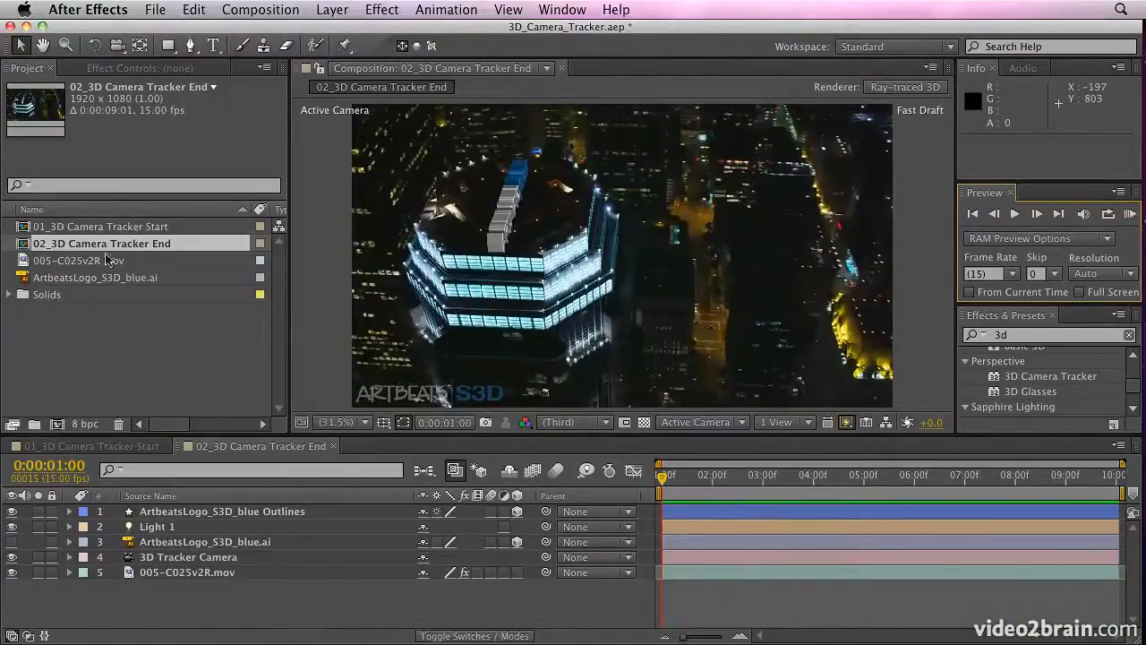
# Return to the 01_3D Camera Tracker Start composition and bring up the footage layer's 3D Camera Tracker settings.
pyautogui.doubleClick(81, 227)
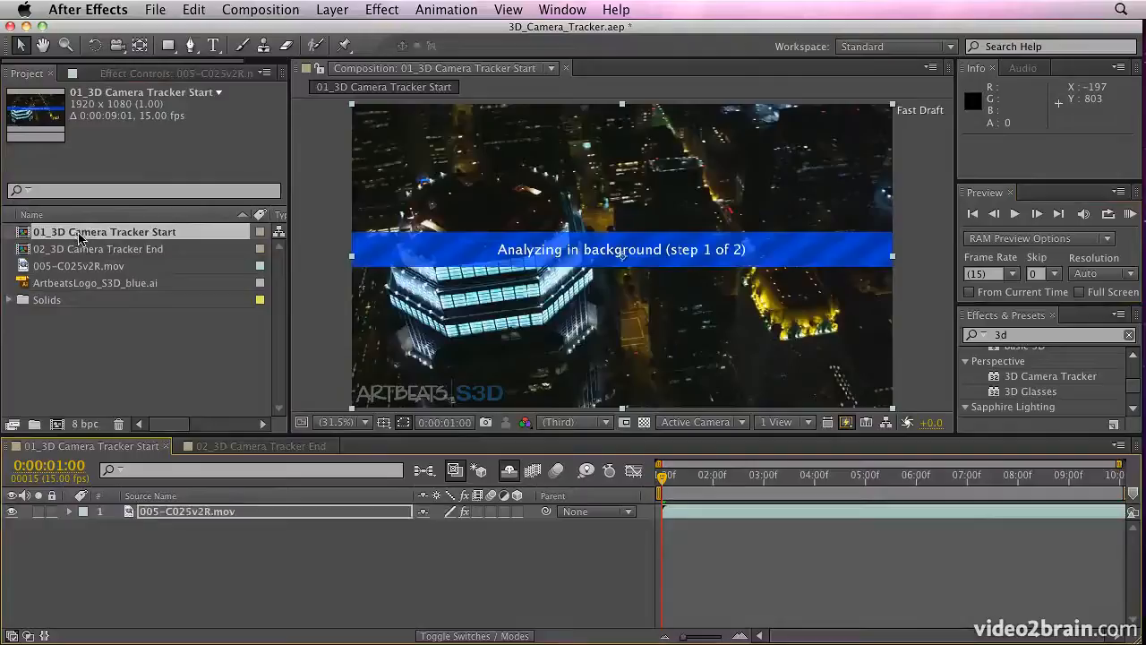
pyautogui.click(162, 516)
pyautogui.press('e')
pyautogui.click(140, 529)
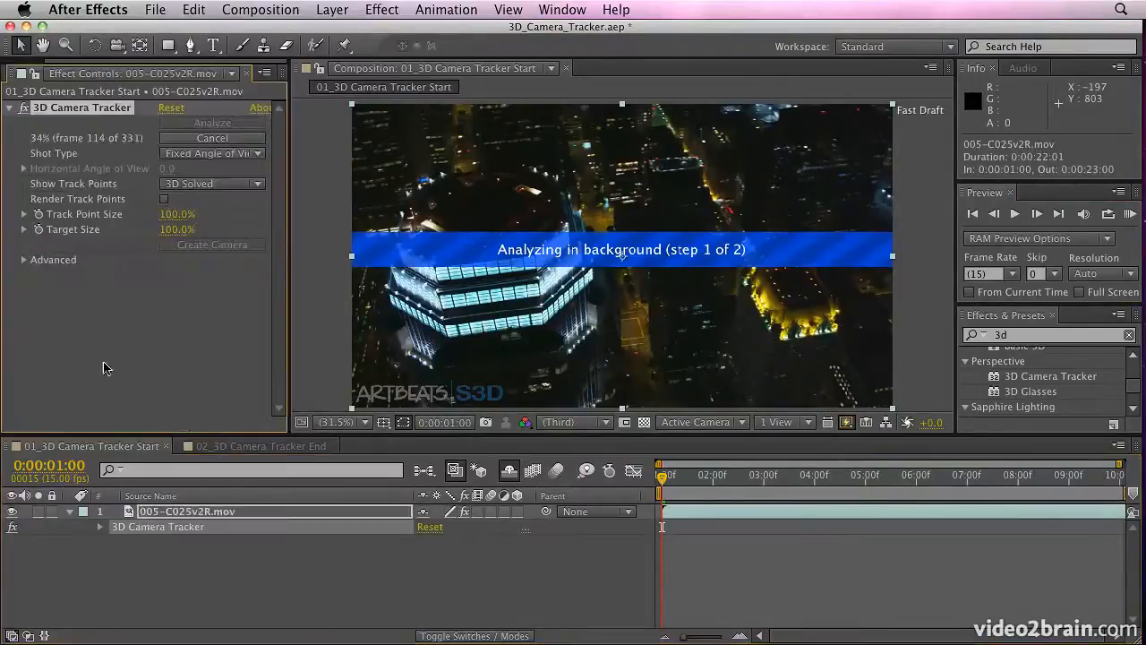
pyautogui.click(69, 512)
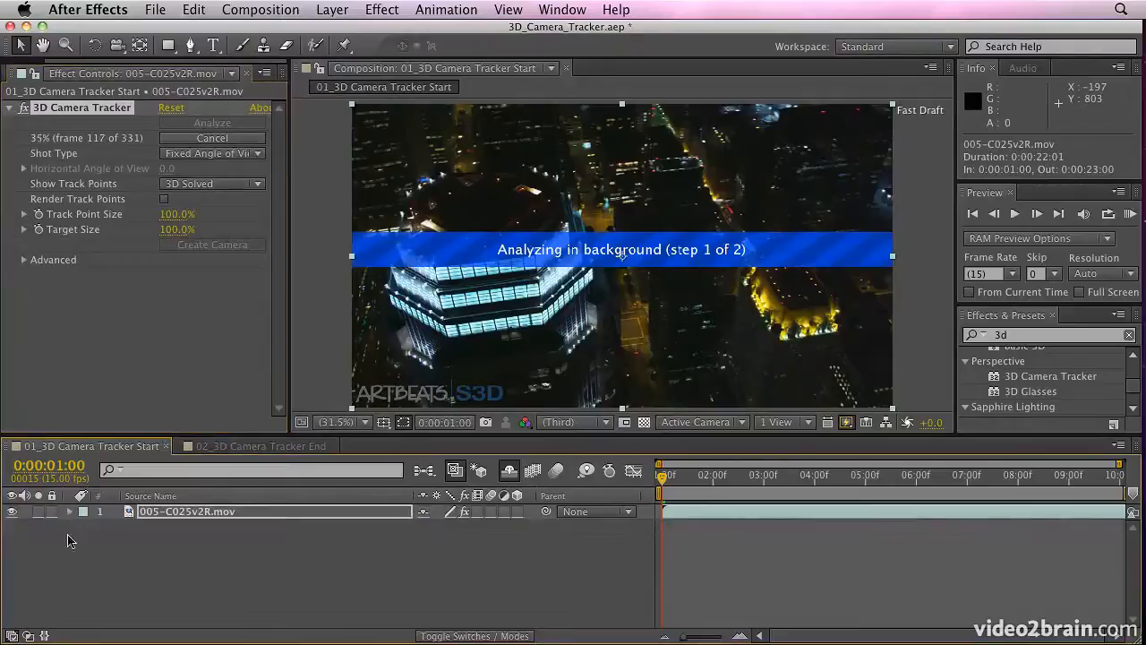
# Turn off visibility of the footage layer being analyzed and reveal the shy layers in the timeline.
pyautogui.click(11, 512)
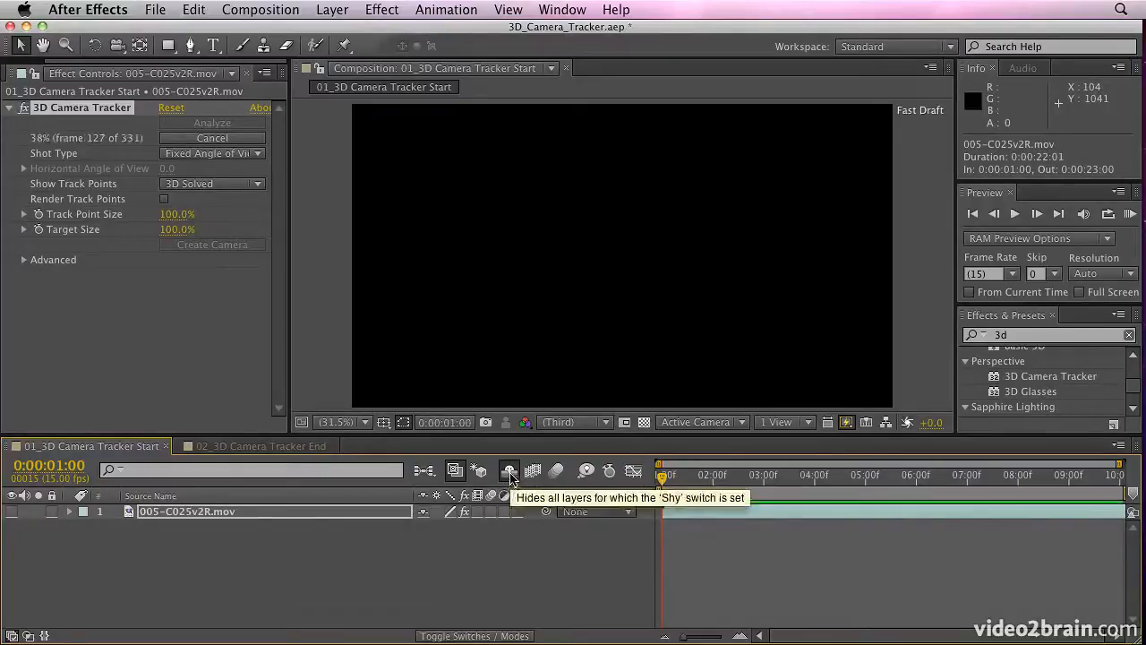
pyautogui.press('super+d')
pyautogui.click(975, 571)
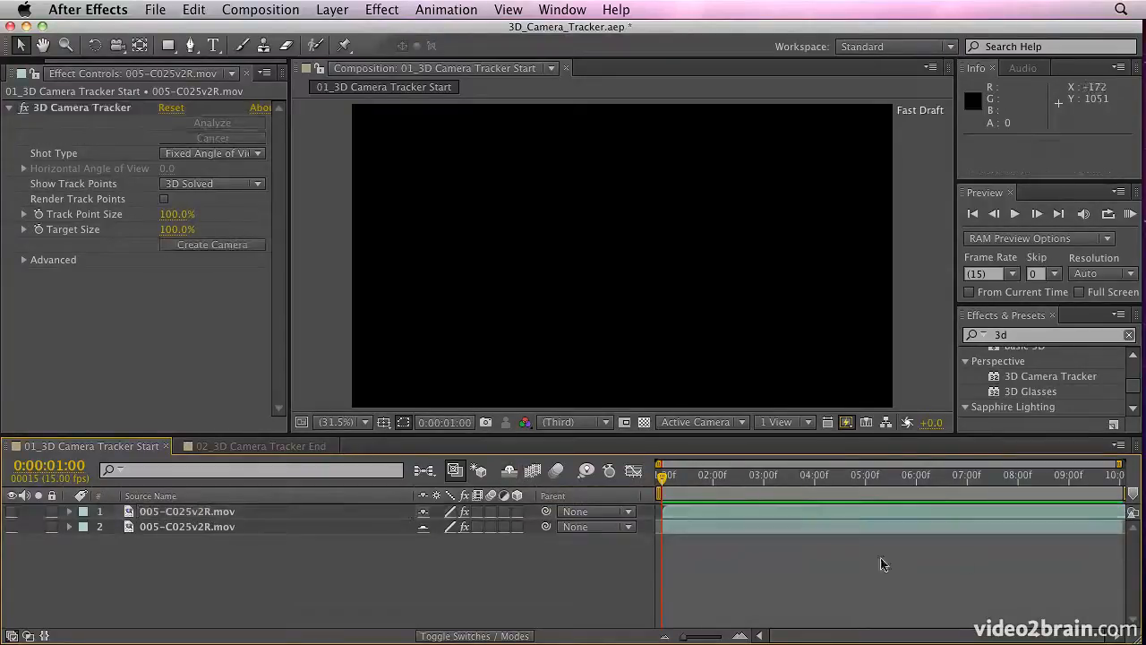
# Make the second 005-C025v2R.mov layer visible and select its 3D Camera Tracker effect to display the track points.
pyautogui.click(11, 527)
pyautogui.click(139, 530)
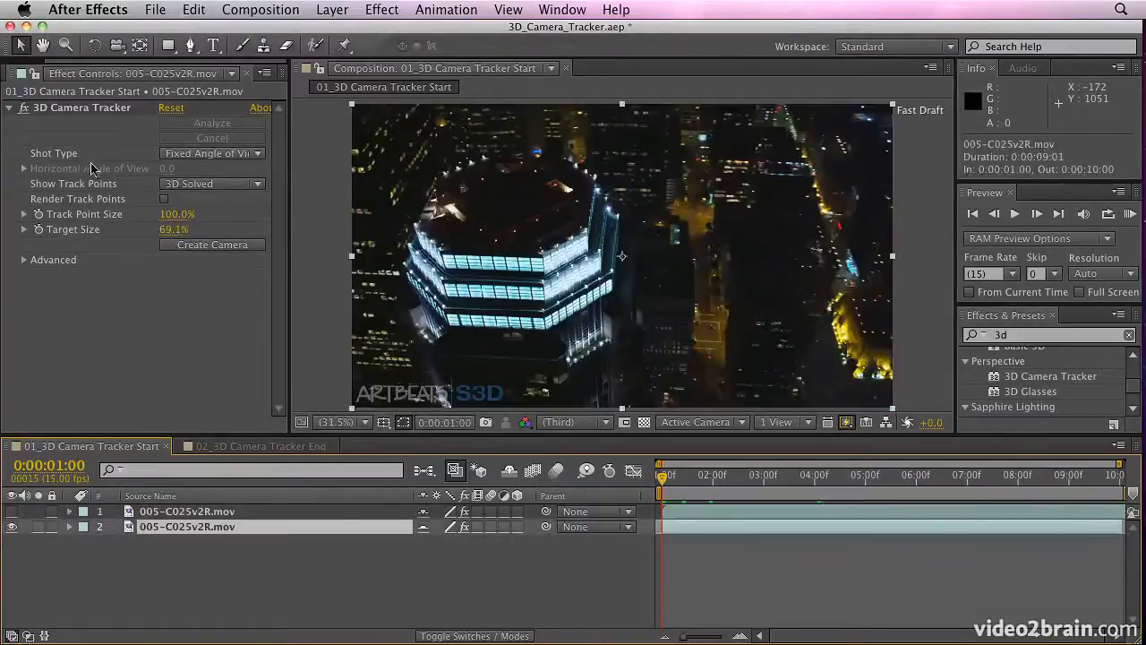
pyautogui.click(93, 111)
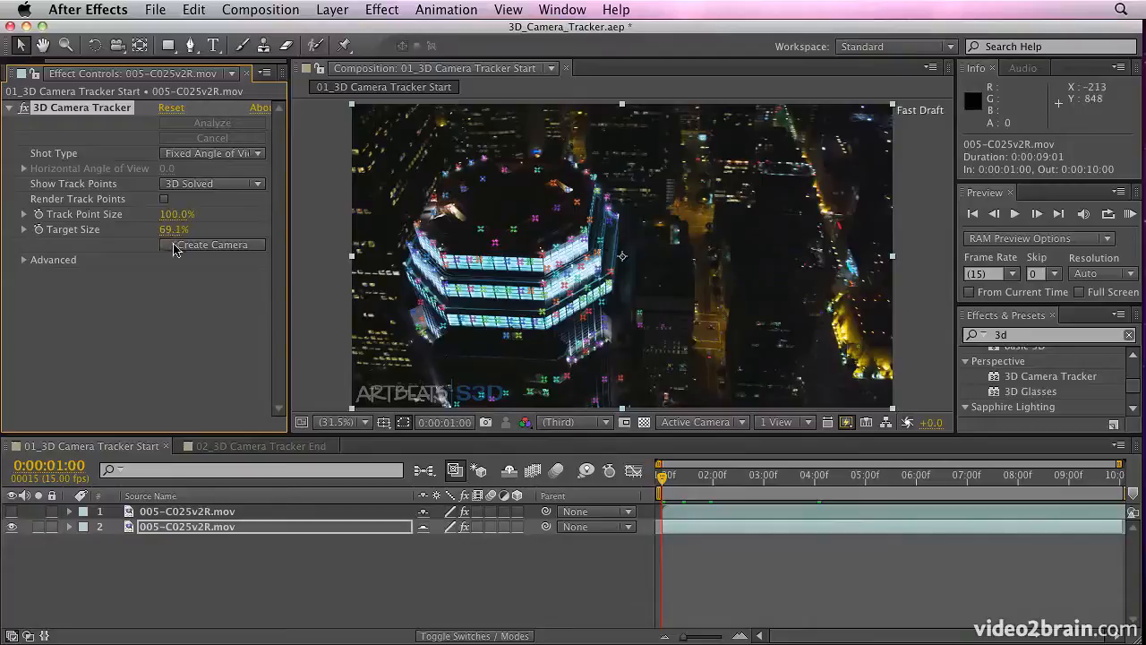
# Try out larger track points, settling on a Track Point Size of 192%.
pyautogui.moveTo(174, 214); pyautogui.dragTo(301, 218)
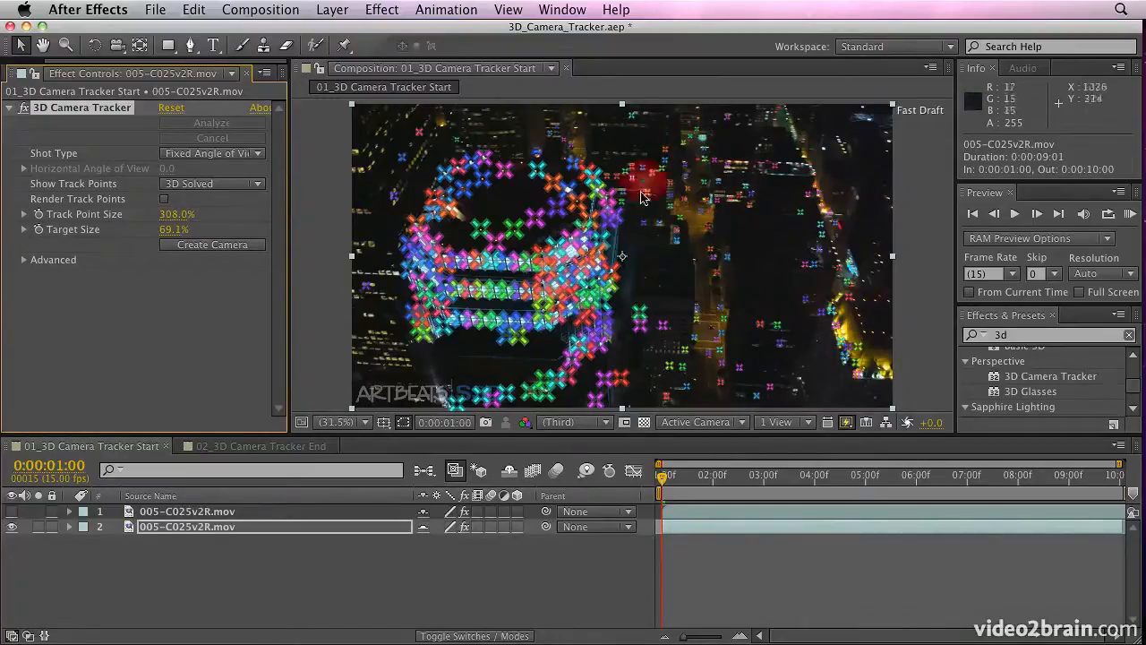
pyautogui.moveTo(183, 224); pyautogui.dragTo(89, 218)
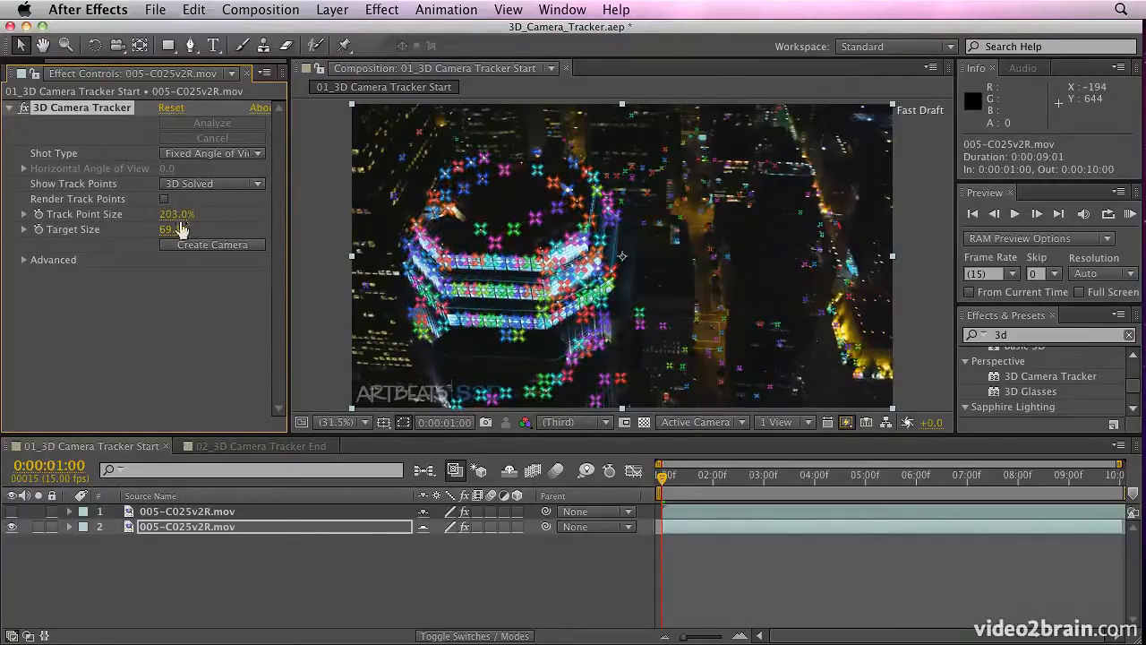
pyautogui.moveTo(168, 228); pyautogui.dragTo(158, 227)
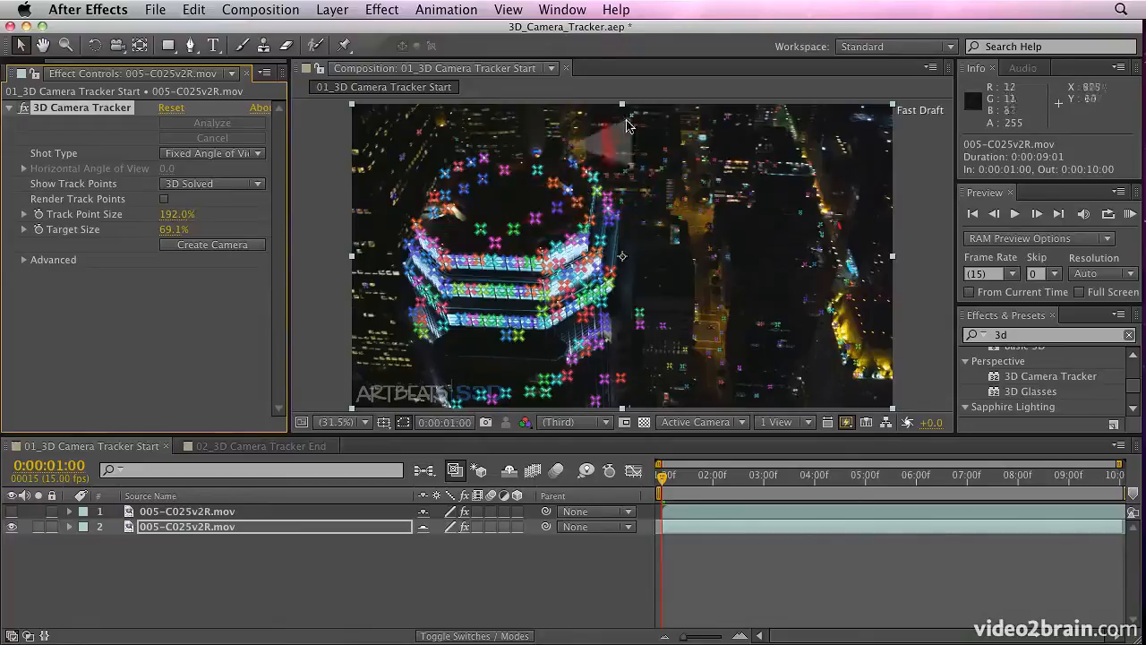
# Show the 2D Source track points and enlarge the Track Point Size to 329%.
pyautogui.click(225, 184)
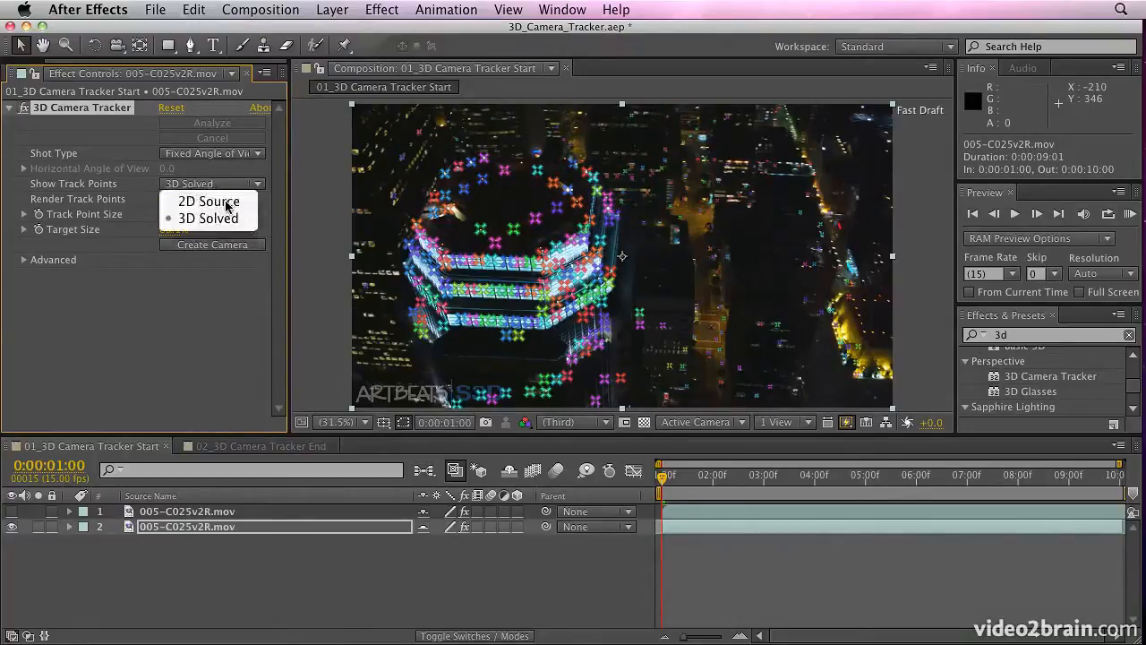
pyautogui.click(225, 203)
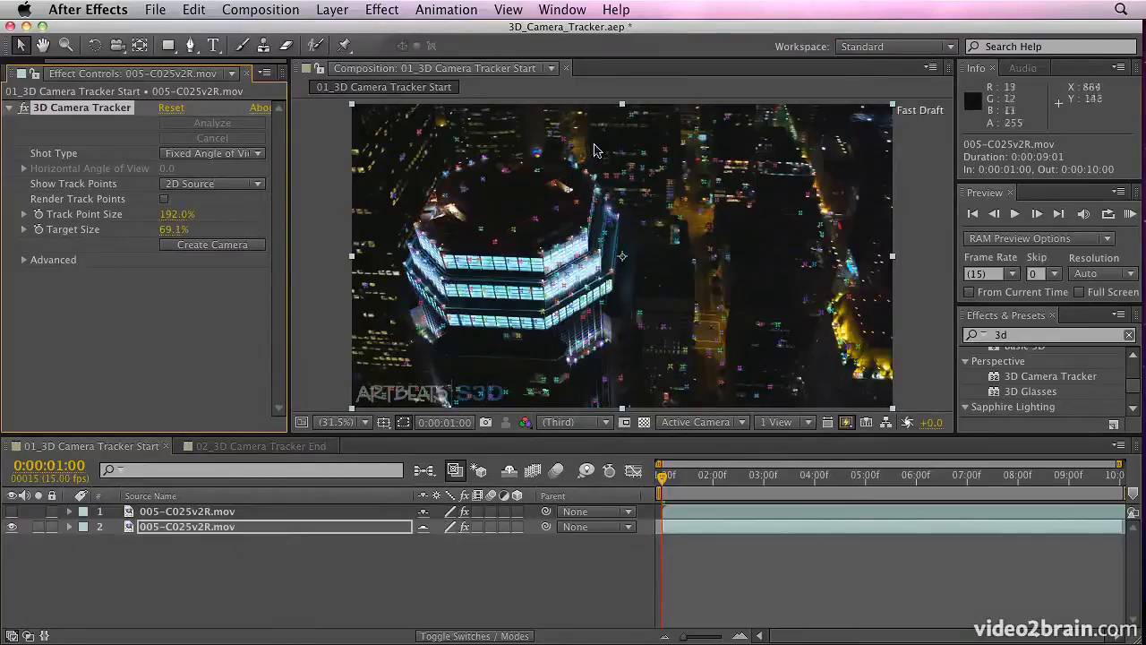
pyautogui.moveTo(176, 214); pyautogui.dragTo(269, 219)
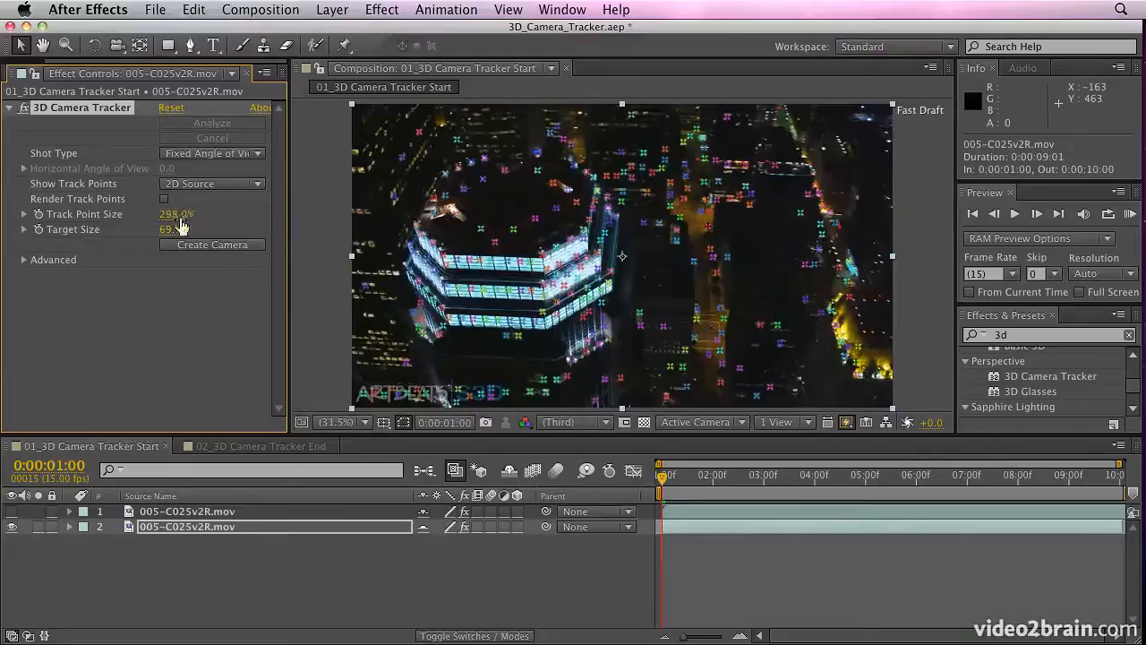
pyautogui.moveTo(173, 214); pyautogui.dragTo(188, 238)
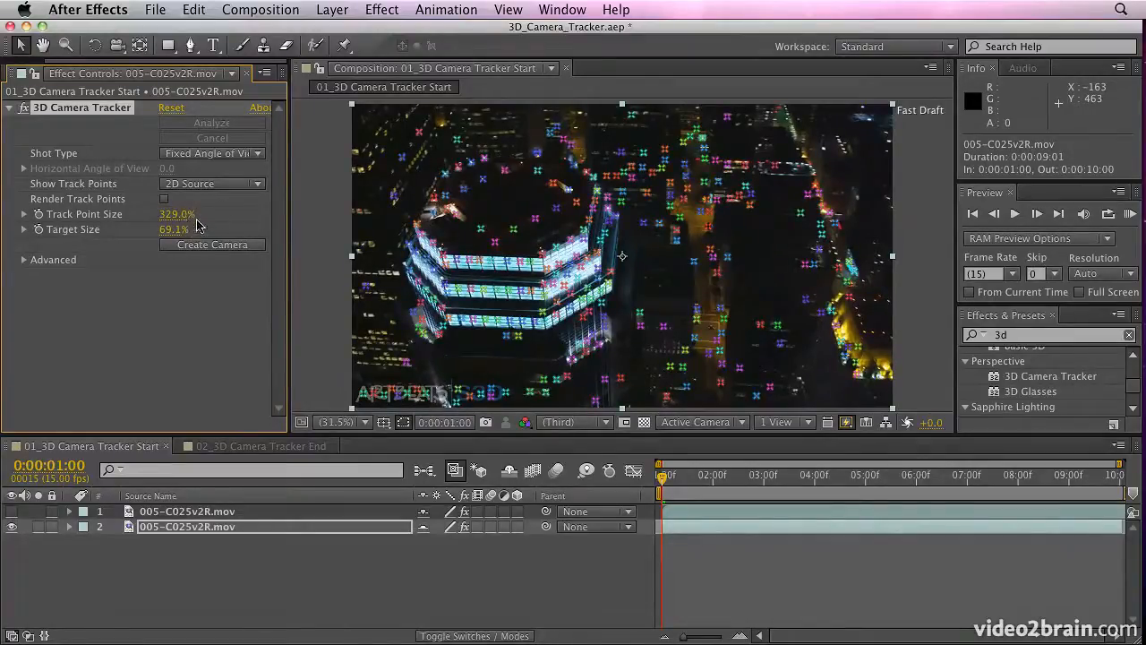
# Show the 3D Solved track points and reduce the Track Point Size to 145%.
pyautogui.click(212, 184)
pyautogui.click(212, 218)
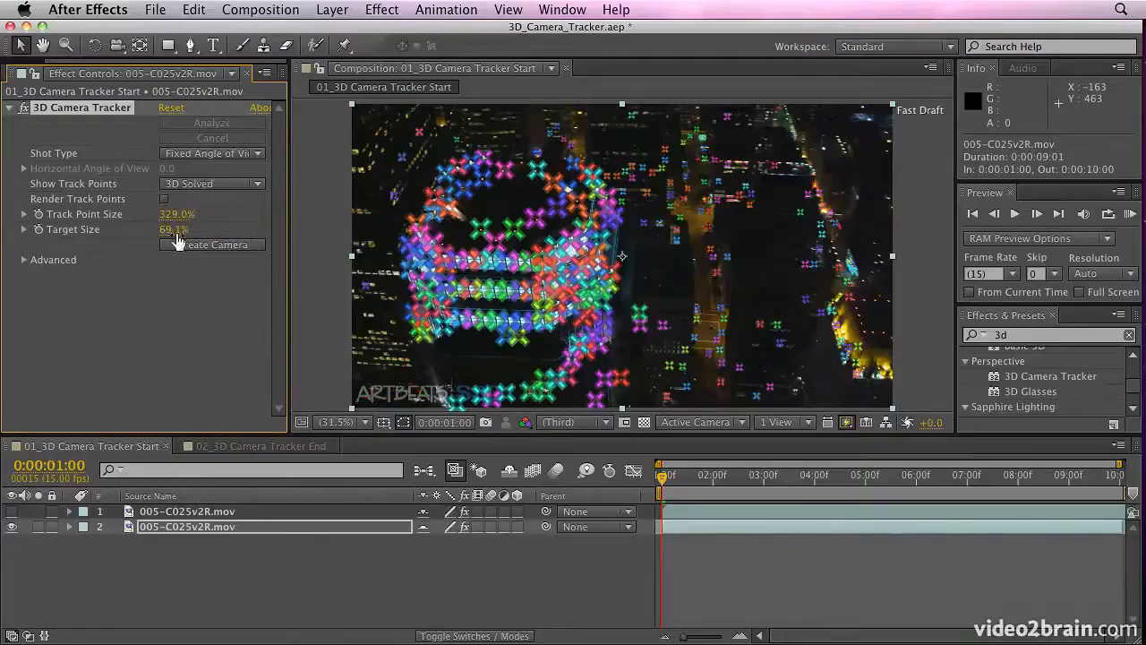
pyautogui.moveTo(176, 214); pyautogui.dragTo(66, 220)
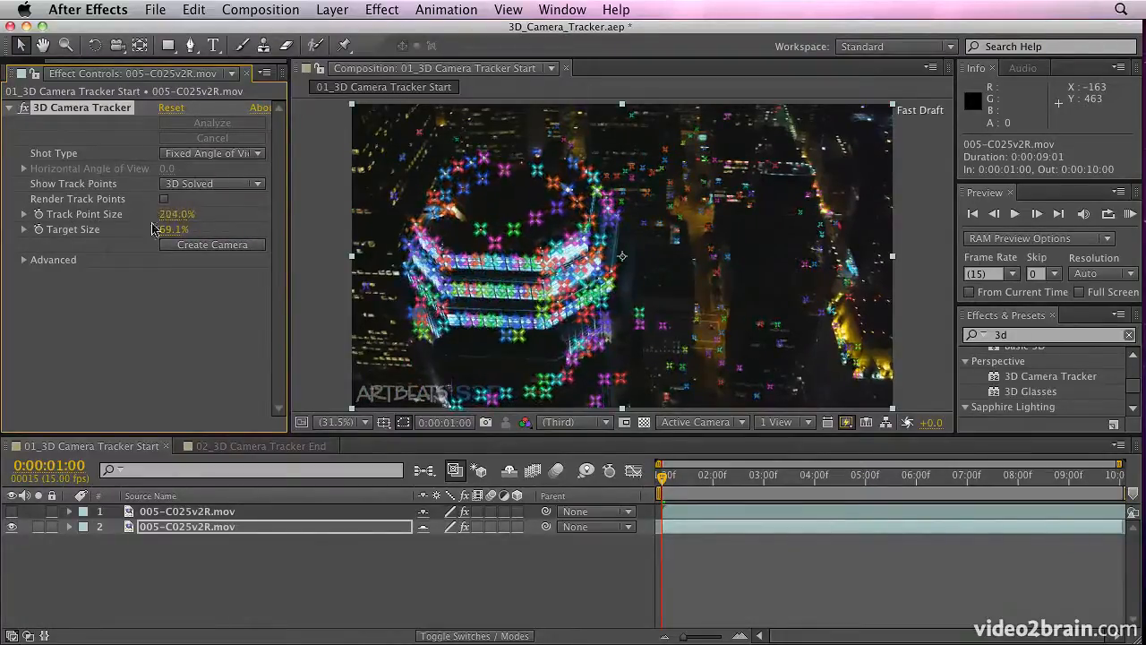
pyautogui.moveTo(174, 215); pyautogui.dragTo(121, 220)
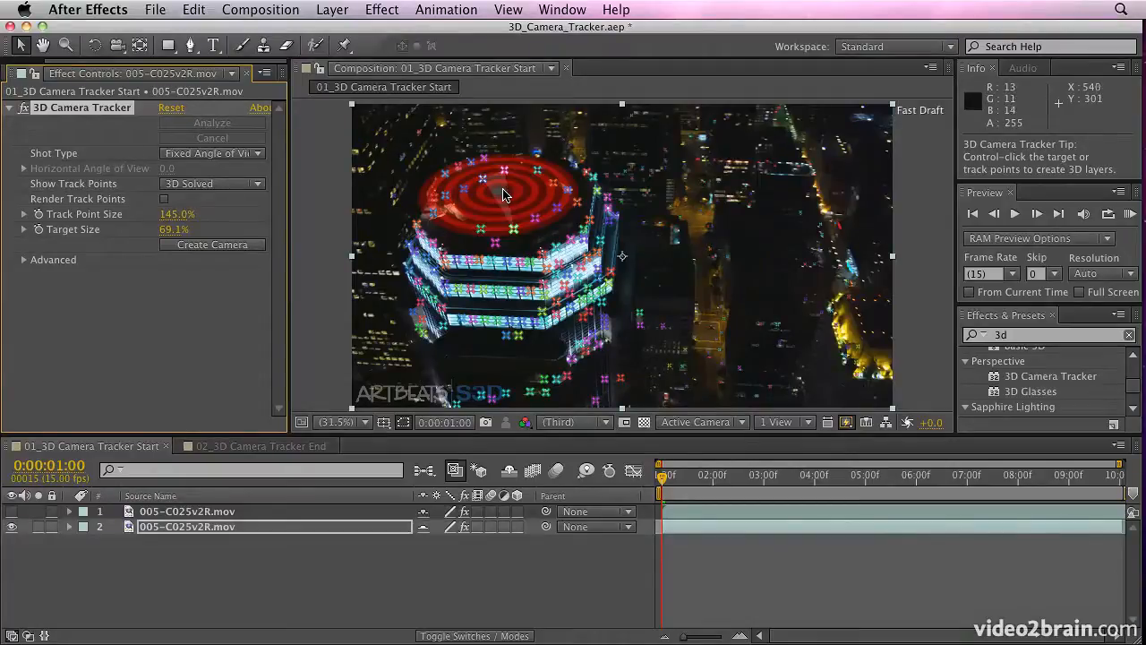
# Select three track points on the tower's rooftop as a target plane and shrink the Target Size to 56.6%.
pyautogui.click(504, 195)
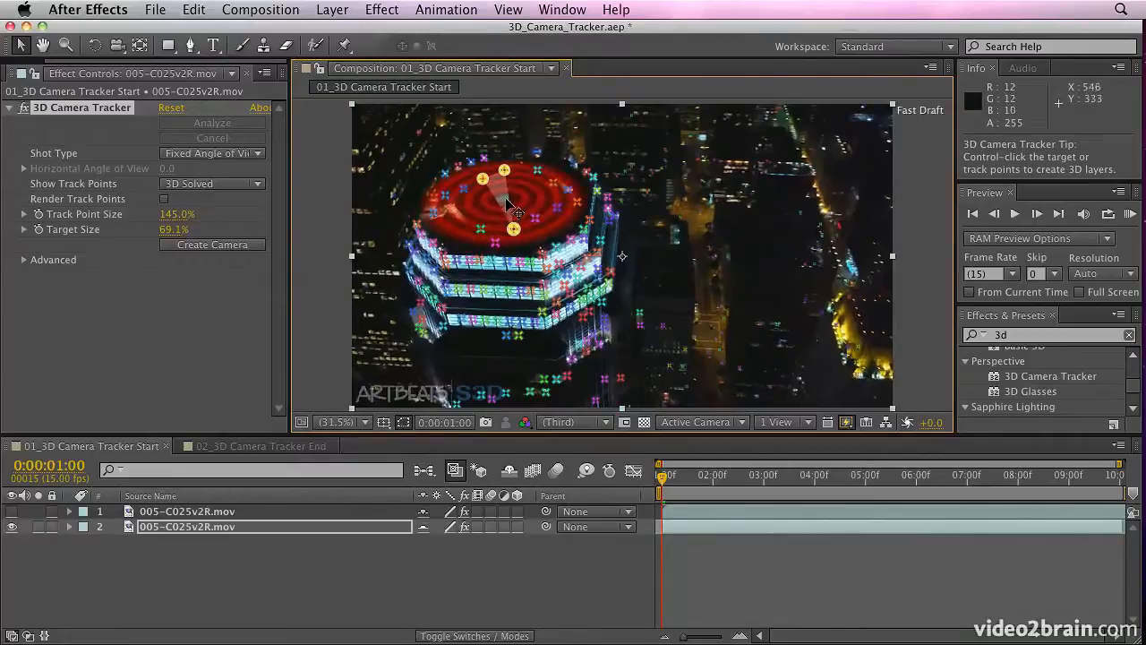
pyautogui.moveTo(500, 197); pyautogui.dragTo(477, 208)
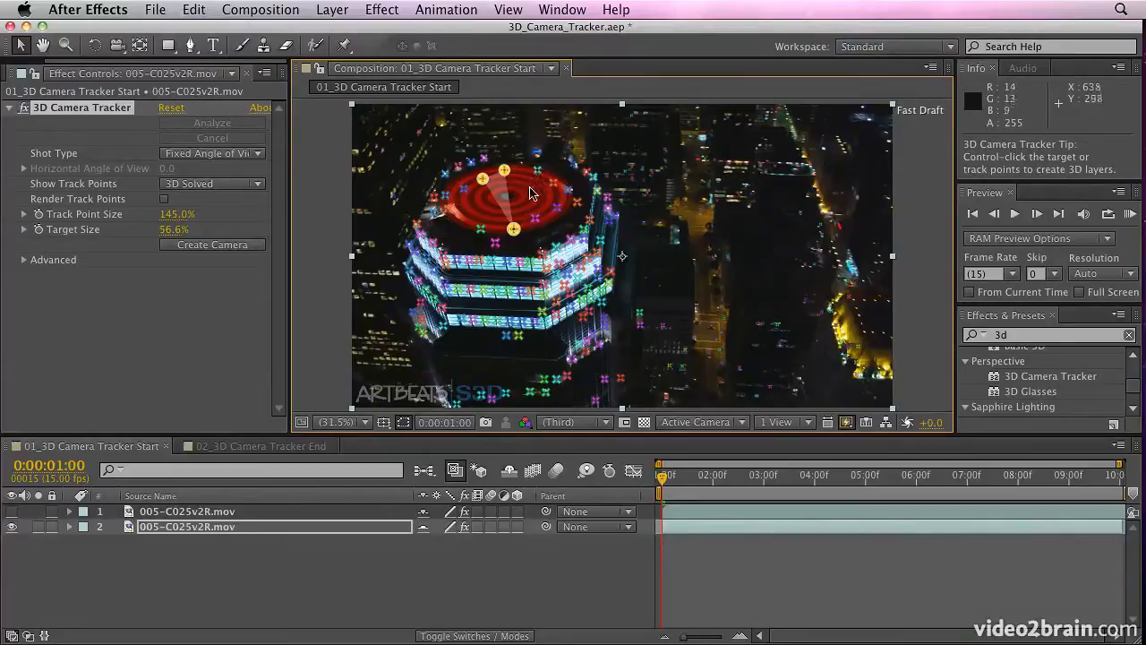
# Add the other track points around the tower's roof edge to the target plane one by one, and clear the selection.
pyautogui.keyDown('shift'); pyautogui.click(537, 173); pyautogui.keyUp('shift')
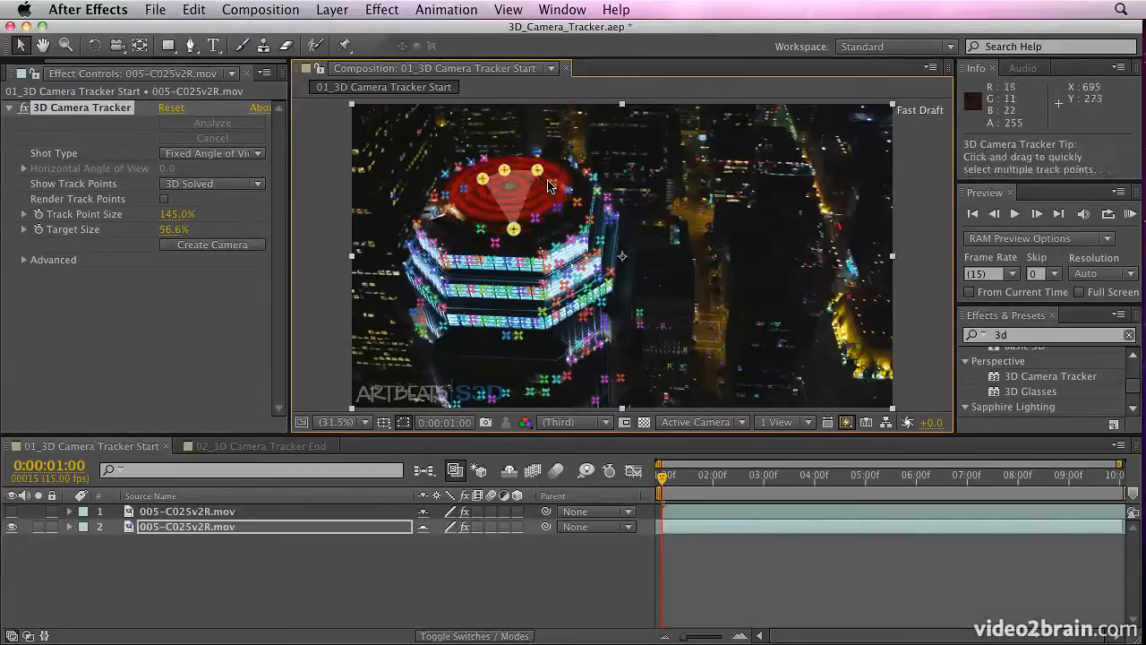
pyautogui.keyDown('shift'); pyautogui.click(567, 189); pyautogui.keyUp('shift')
pyautogui.keyDown('shift'); pyautogui.click(557, 208); pyautogui.keyUp('shift')
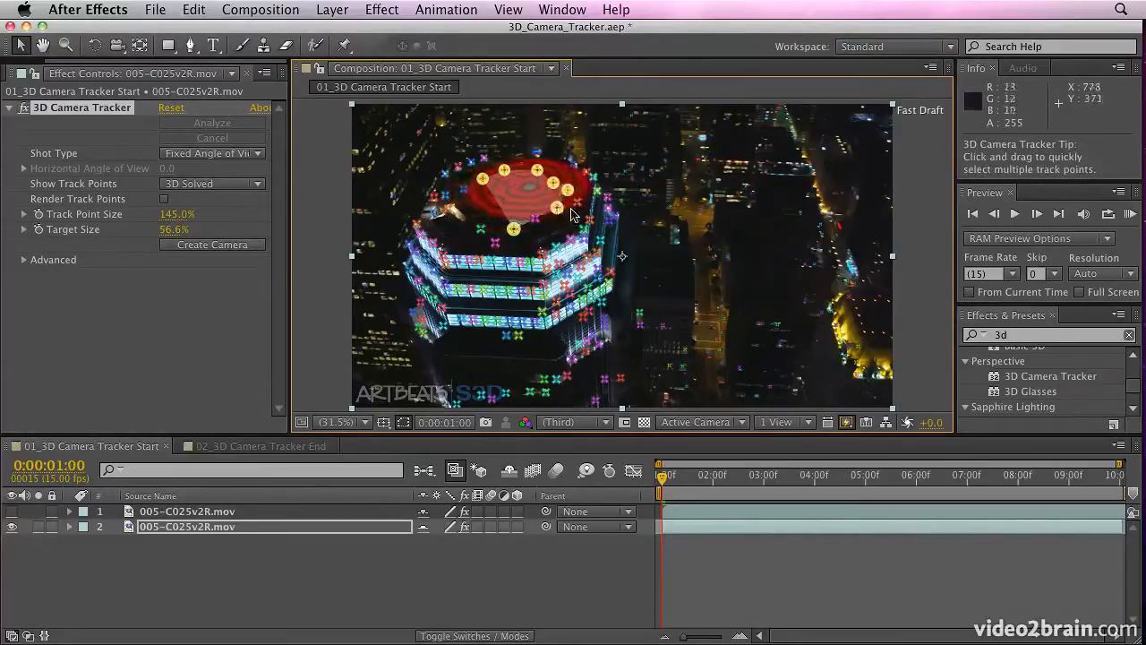
pyautogui.keyDown('shift'); pyautogui.click(576, 201); pyautogui.keyUp('shift')
pyautogui.keyDown('shift'); pyautogui.click(534, 218); pyautogui.keyUp('shift')
pyautogui.keyDown('shift'); pyautogui.click(495, 244); pyautogui.keyUp('shift')
pyautogui.keyDown('shift'); pyautogui.click(481, 229); pyautogui.keyUp('shift')
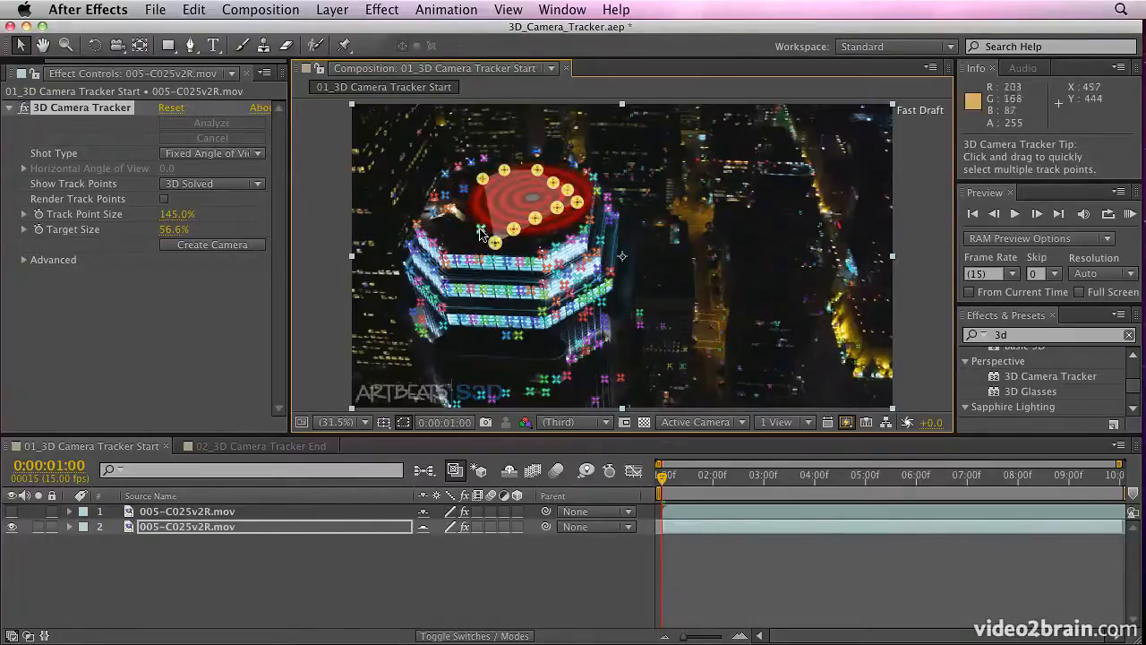
pyautogui.keyDown('shift'); pyautogui.click(434, 211); pyautogui.keyUp('shift')
pyautogui.keyDown('shift'); pyautogui.click(447, 208); pyautogui.keyUp('shift')
pyautogui.keyDown('shift'); pyautogui.click(434, 197); pyautogui.keyUp('shift')
pyautogui.keyDown('shift'); pyautogui.click(446, 196); pyautogui.keyUp('shift')
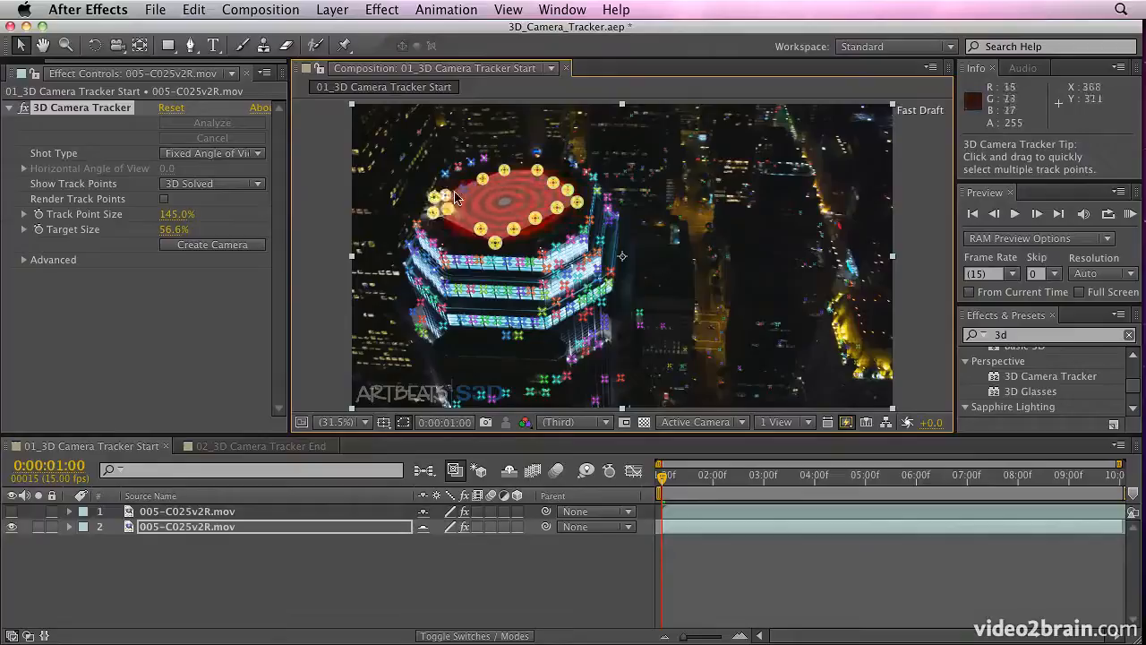
pyautogui.keyDown('shift'); pyautogui.click(464, 188); pyautogui.keyUp('shift')
pyautogui.keyDown('shift'); pyautogui.click(445, 172); pyautogui.keyUp('shift')
pyautogui.keyDown('shift'); pyautogui.click(458, 167); pyautogui.keyUp('shift')
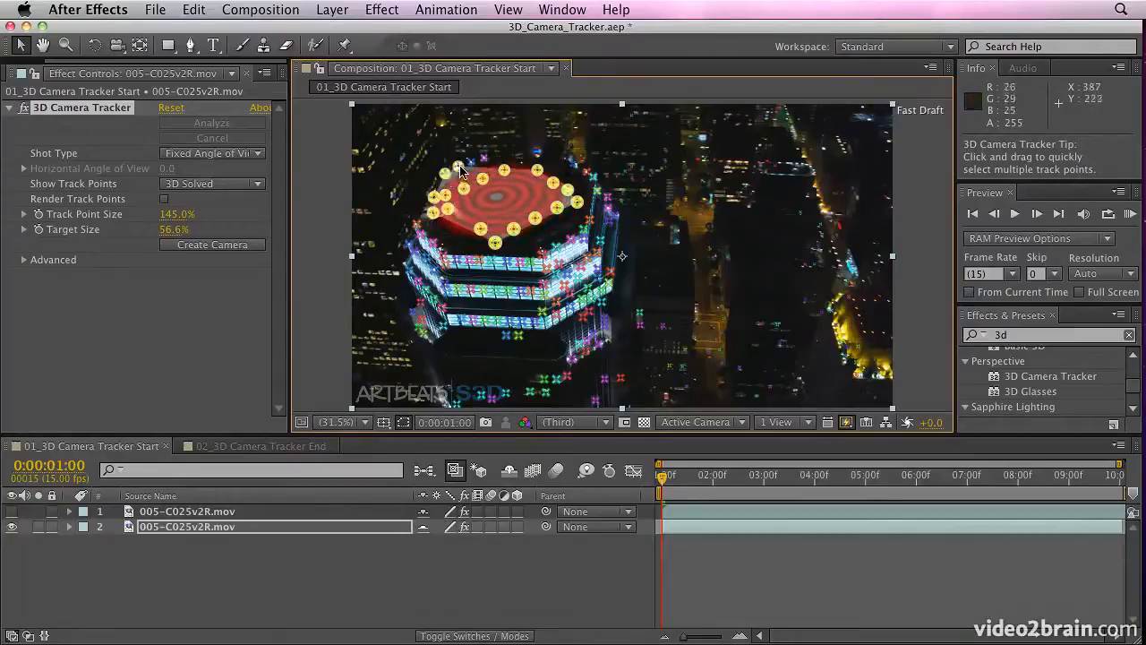
pyautogui.keyDown('shift'); pyautogui.click(471, 162); pyautogui.keyUp('shift')
pyautogui.keyDown('shift'); pyautogui.click(485, 158); pyautogui.keyUp('shift')
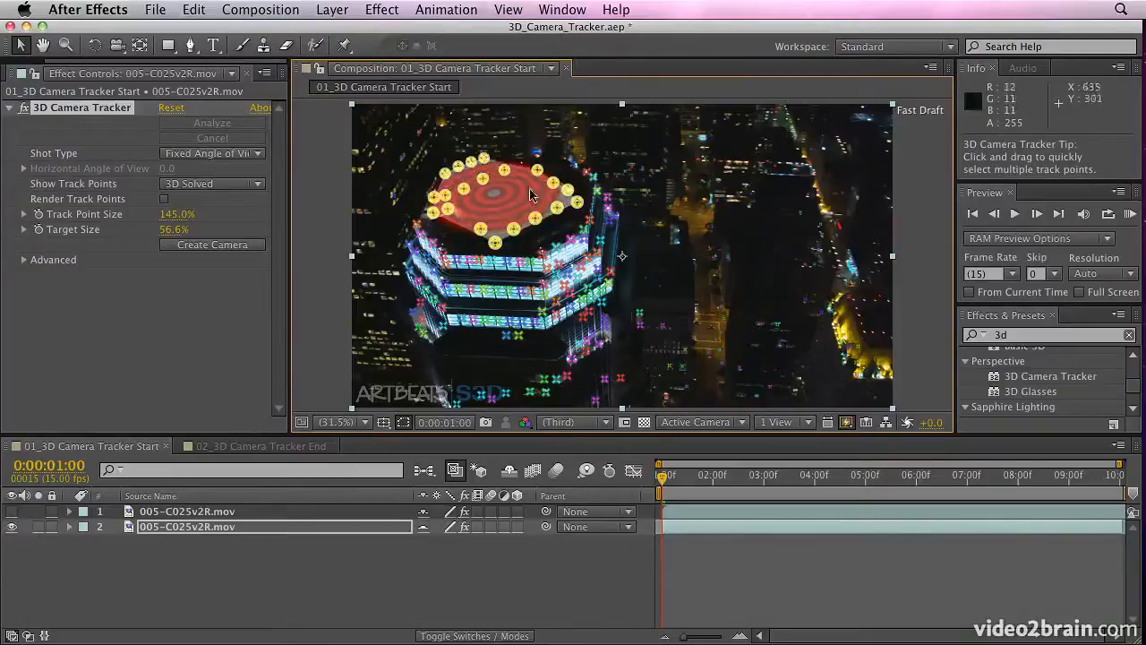
pyautogui.keyDown('shift'); pyautogui.click(577, 201); pyautogui.keyUp('shift')
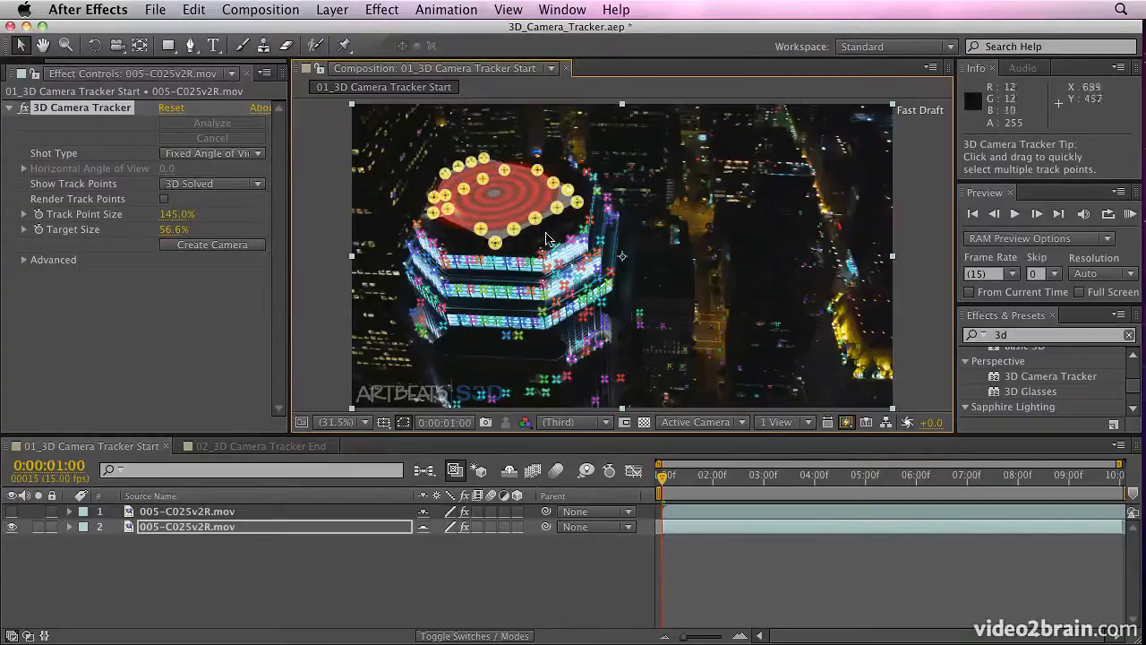
pyautogui.click(542, 241)
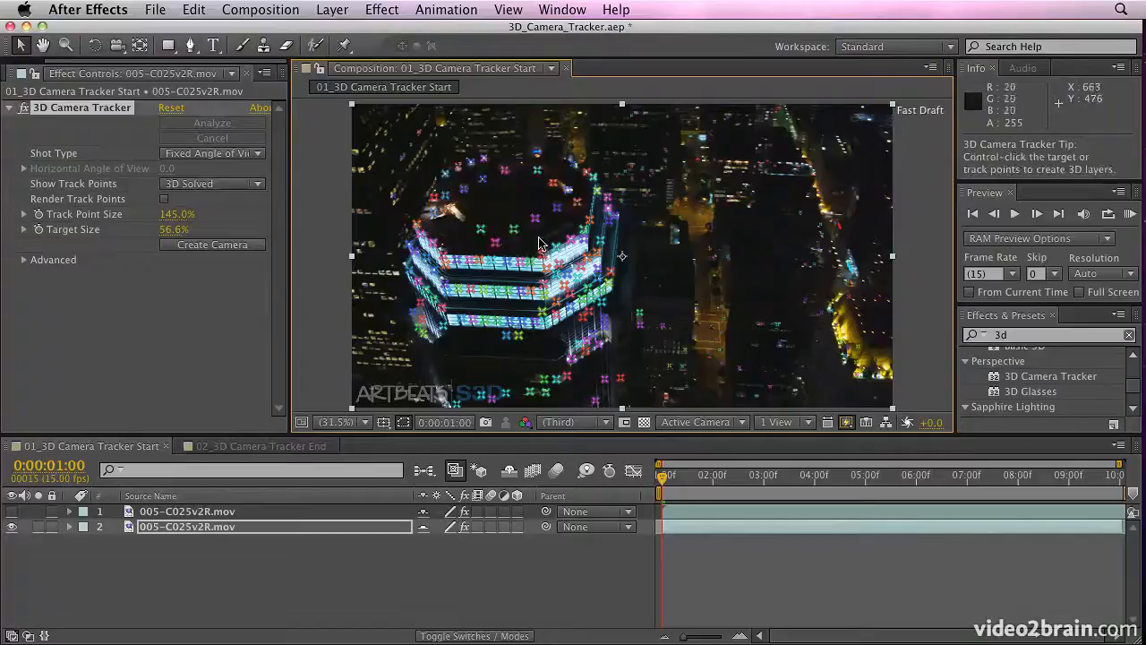
# Lasso a group of track points on the tower's rooftop as the target plane, and deselect them.
pyautogui.click(537, 170)
pyautogui.moveTo(556, 174)
pyautogui.mouseDown()
pyautogui.moveTo(596, 224)
pyautogui.moveTo(477, 247)
pyautogui.moveTo(461, 174)
pyautogui.moveTo(513, 165)
pyautogui.moveTo(497, 157)
pyautogui.moveTo(555, 162)
pyautogui.moveTo(584, 219)
pyautogui.moveTo(489, 260)
pyautogui.moveTo(435, 219)
pyautogui.moveTo(430, 208)
pyautogui.moveTo(441, 209)
pyautogui.mouseUp()
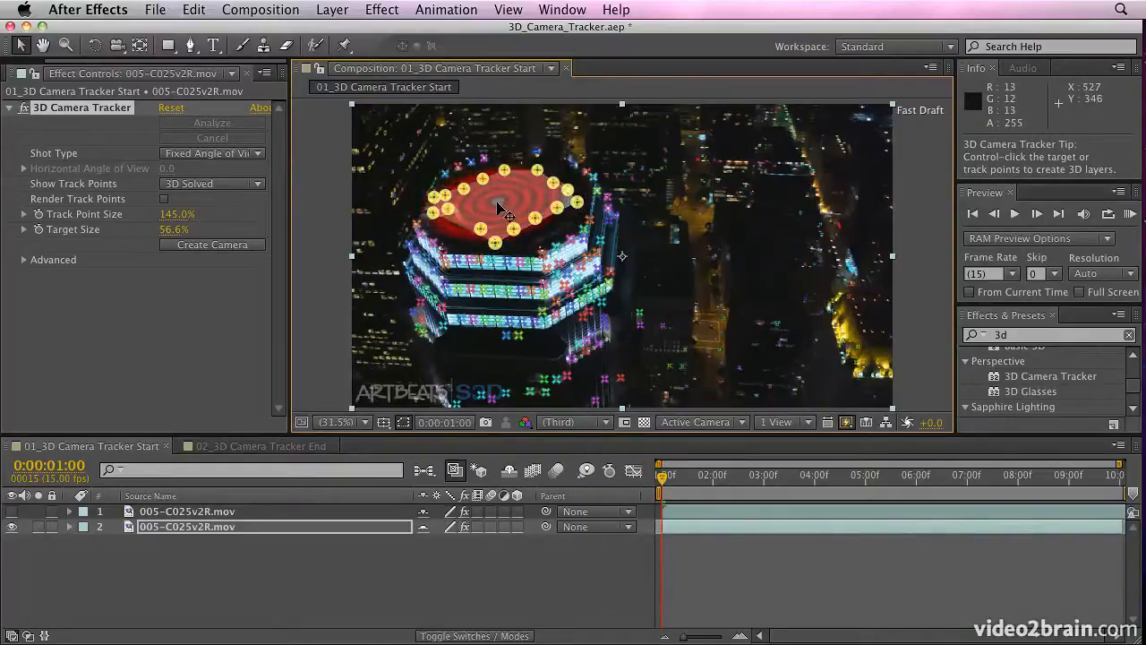
pyautogui.click(556, 247)
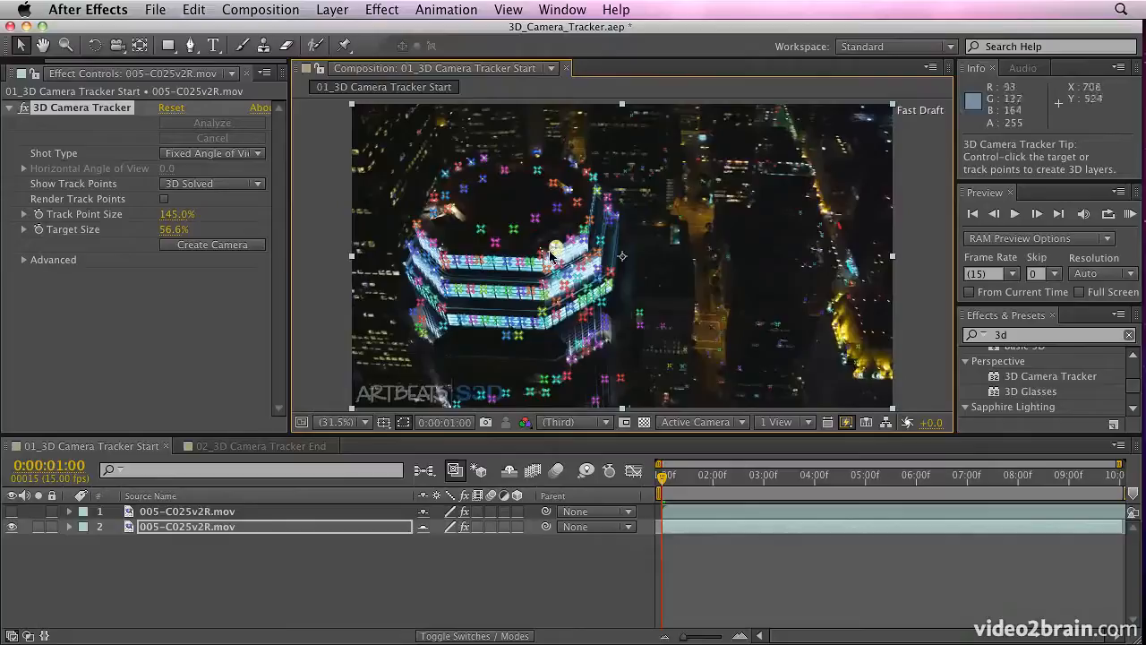
# Define the rooftop target plane from four track points, create a solid and camera on it, and preview the composition.
pyautogui.click(505, 196)
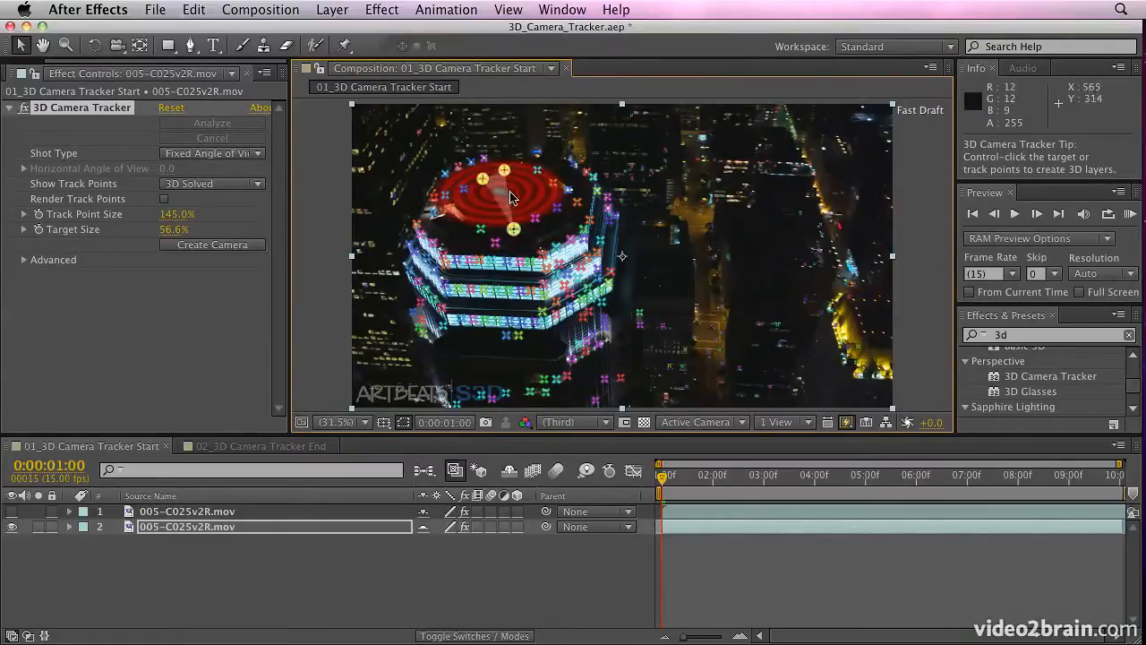
pyautogui.click(521, 202)
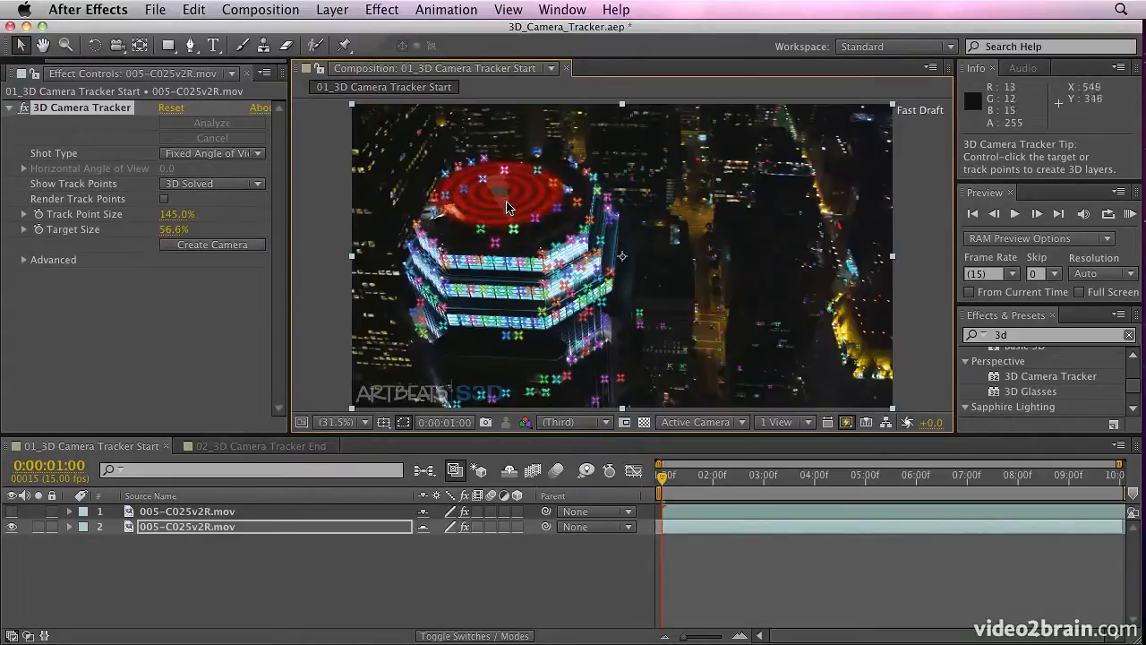
pyautogui.click(507, 203)
pyautogui.keyDown('shift'); pyautogui.click(535, 217); pyautogui.keyUp('shift')
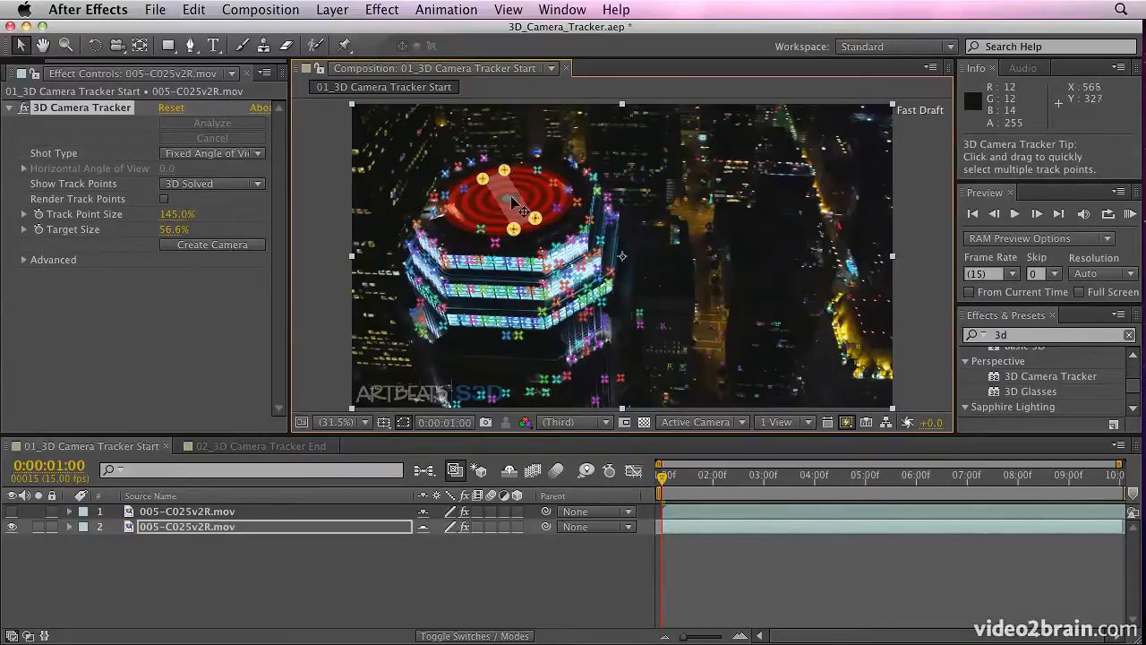
pyautogui.rightClick(510, 204)
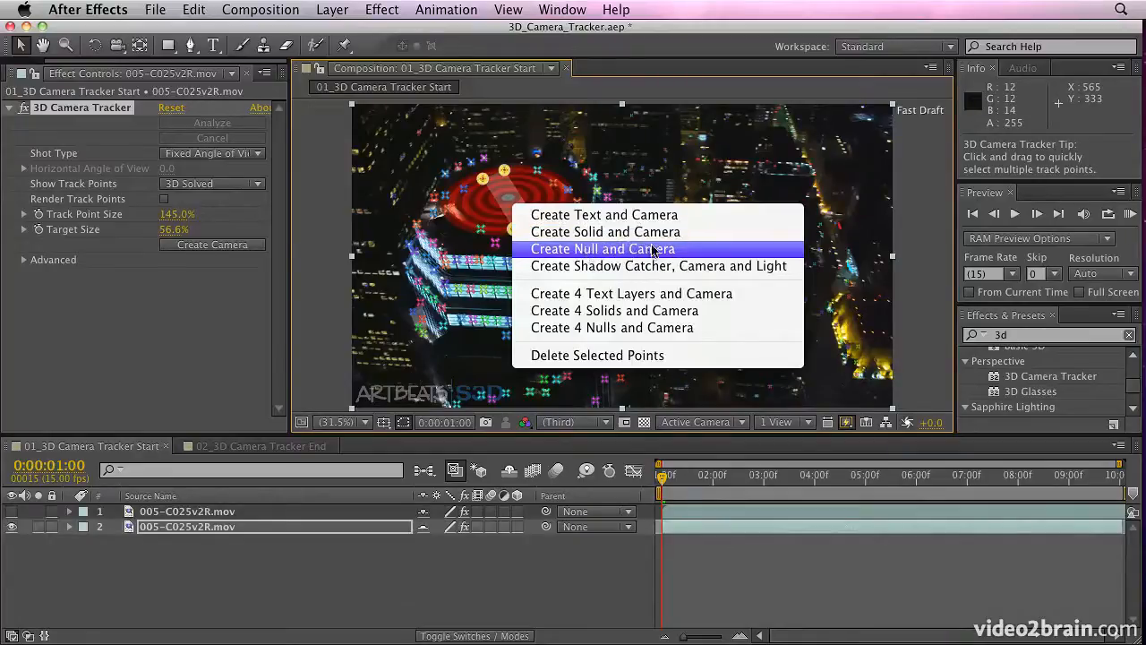
pyautogui.click(580, 234)
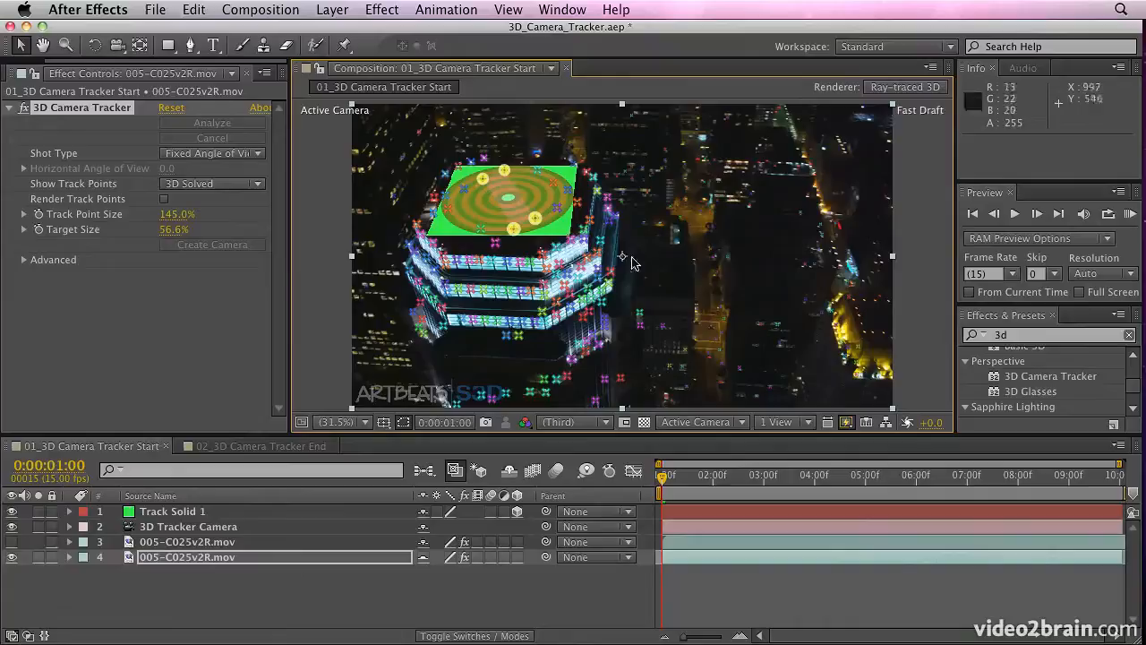
pyautogui.click(1131, 215)
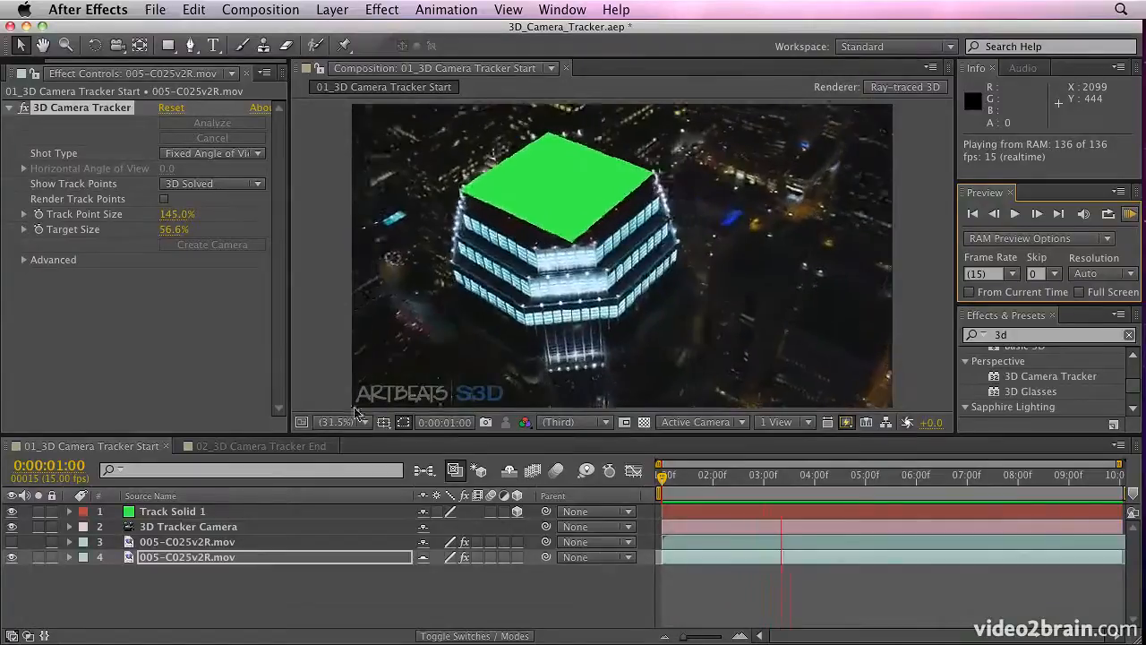
pyautogui.press('space')
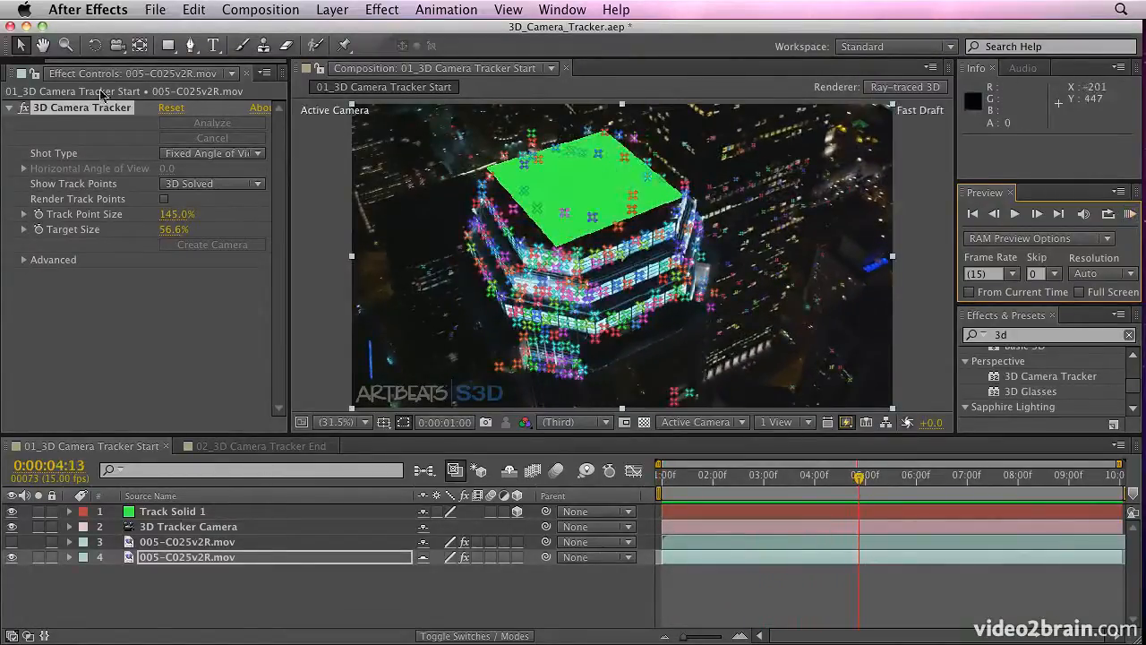
# Replace the Track Solid 1 layer's source with ArtbeatsLogo_S3D_blue.ai and preview the logo over the footage.
pyautogui.hscroll(-3, 100, 70)
pyautogui.click(26, 75)
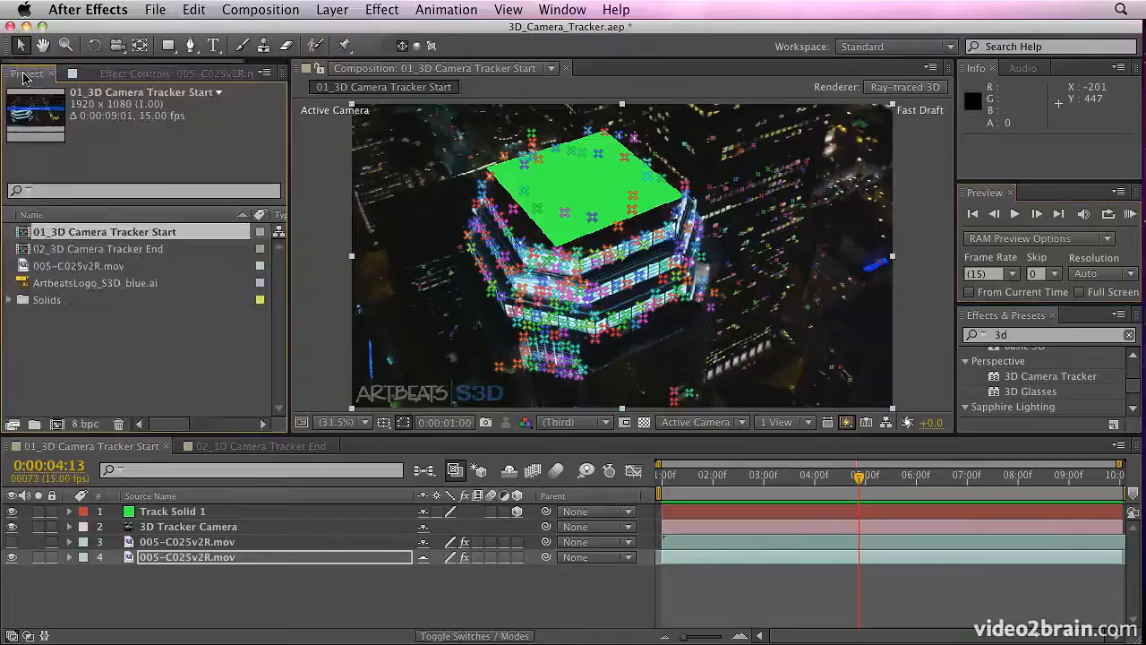
pyautogui.click(104, 285)
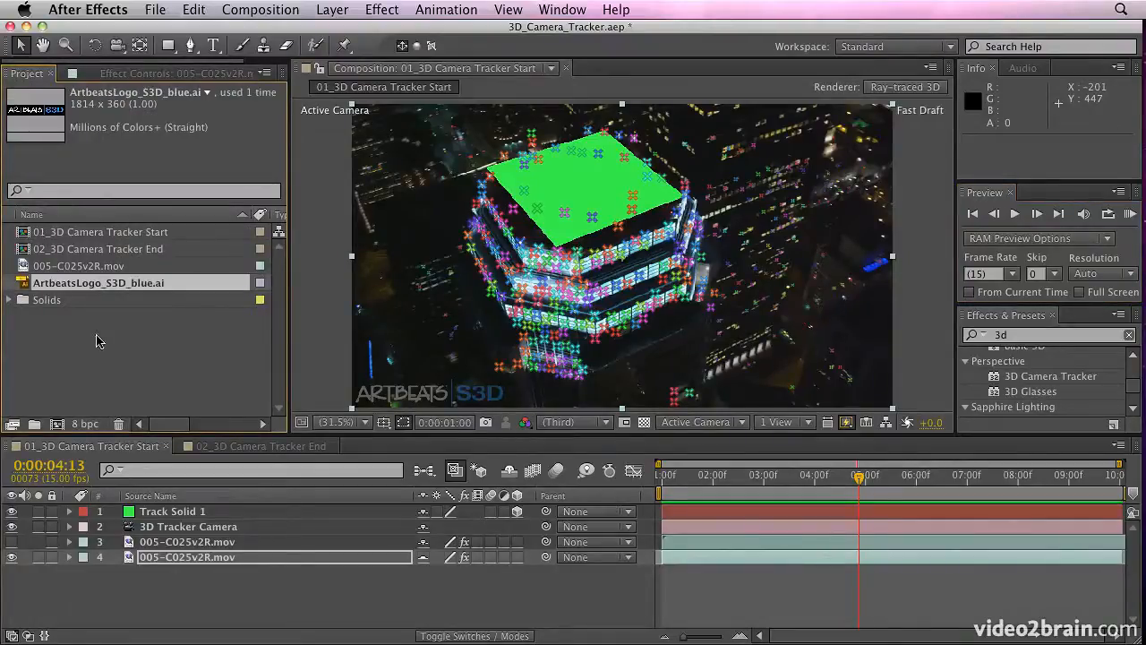
pyautogui.click(174, 512)
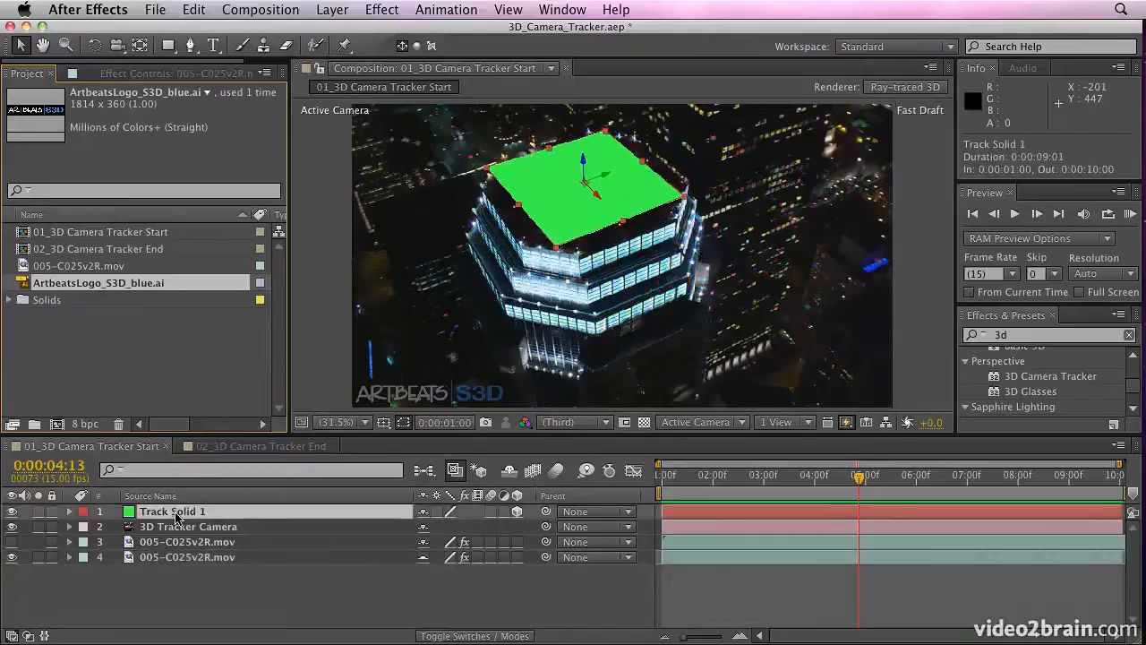
pyautogui.moveTo(23, 285); pyautogui.dragTo(166, 515)
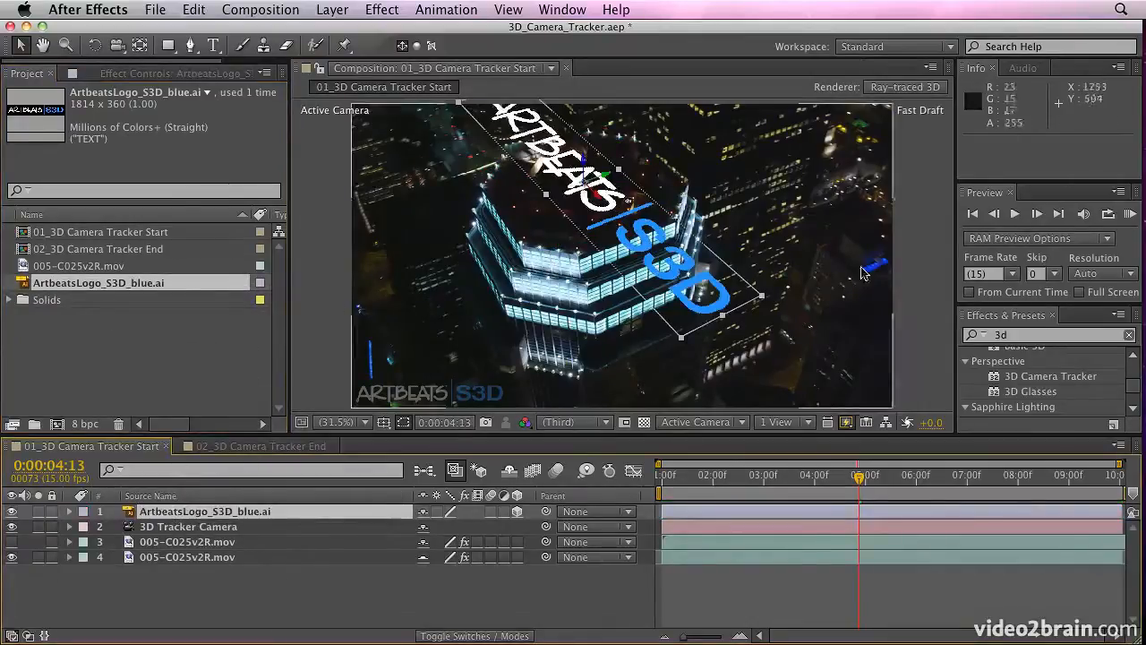
pyautogui.click(1129, 214)
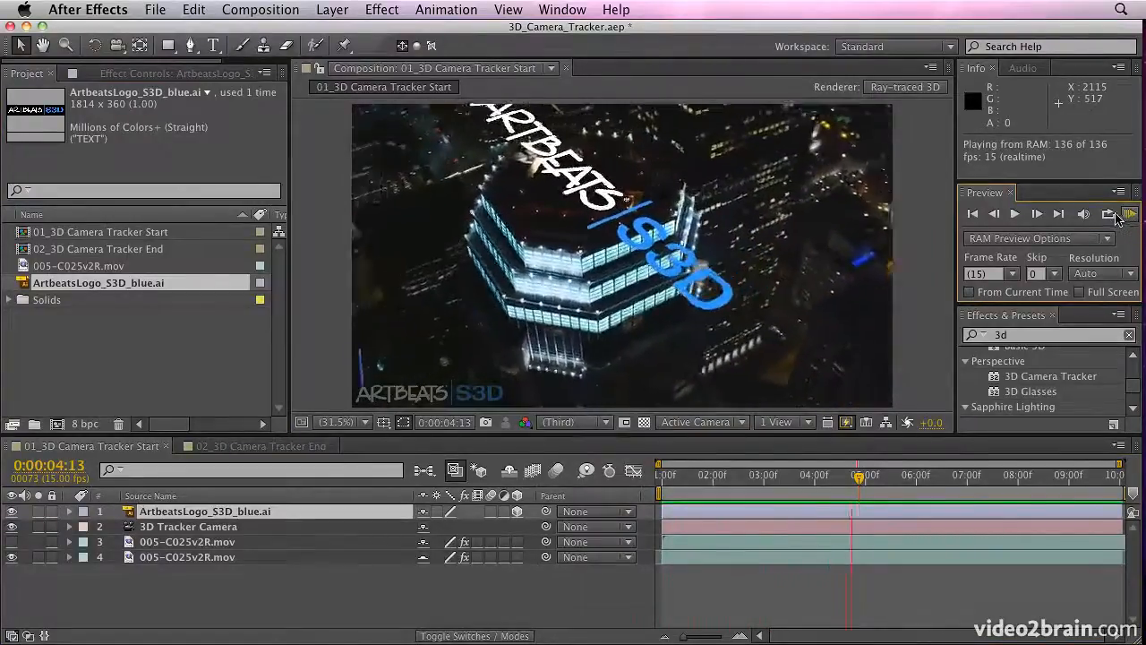
pyautogui.click(1128, 215)
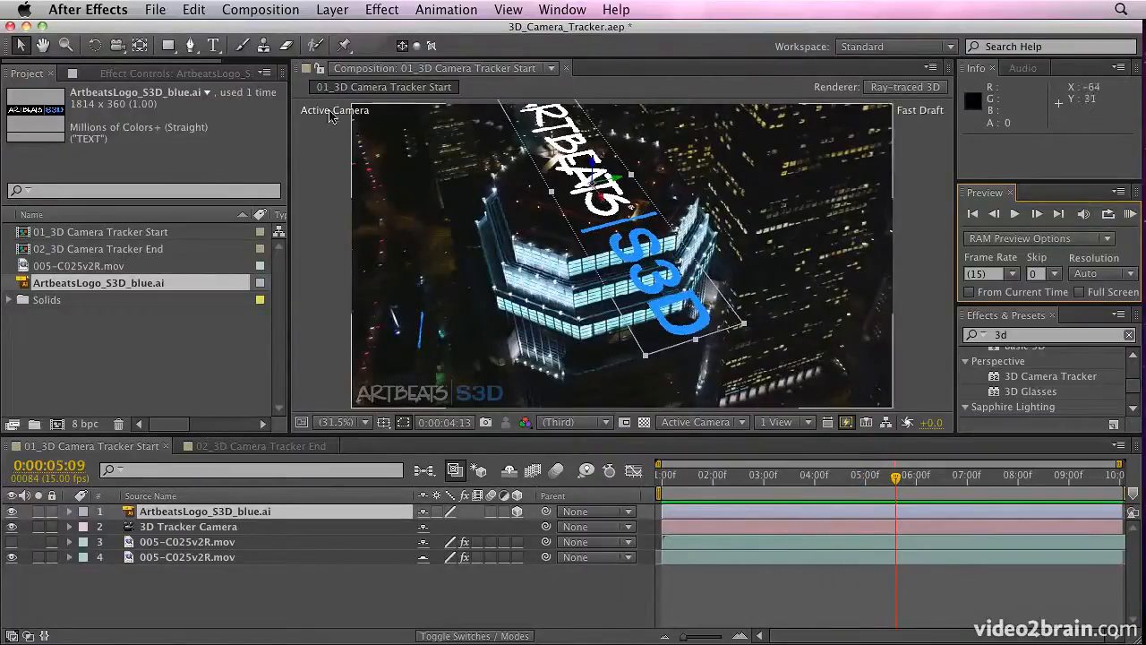
# Move the logo layer's anchor point to its lower edge and stand the logo up with an X orientation of 39.4°.
pyautogui.click(139, 45)
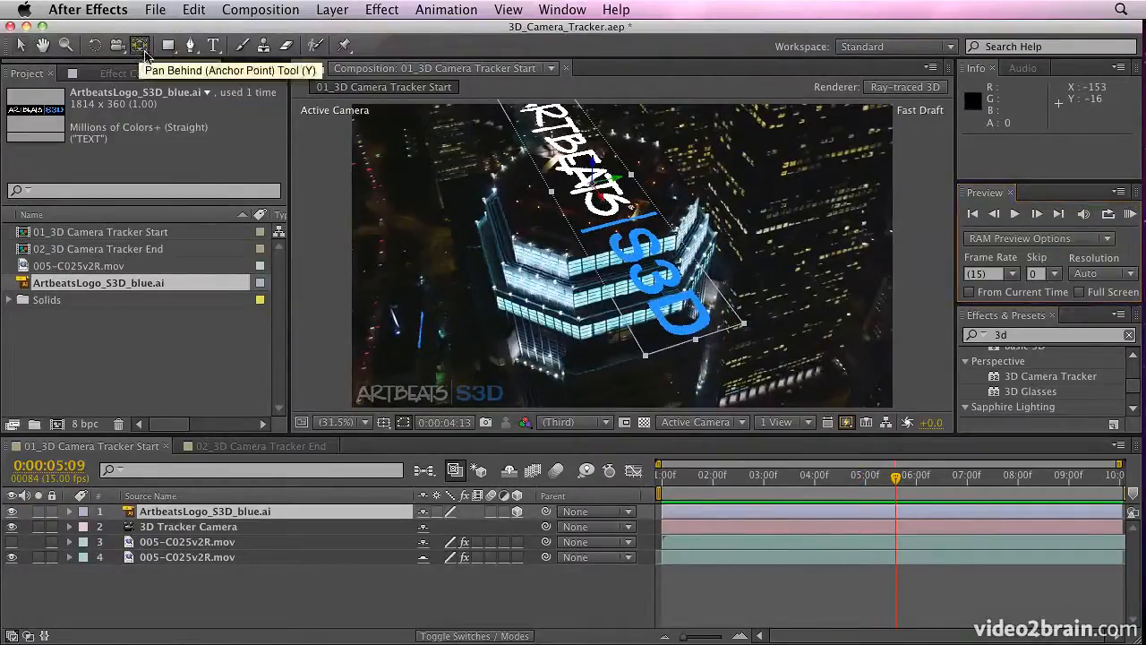
pyautogui.moveTo(593, 170); pyautogui.dragTo(579, 209)
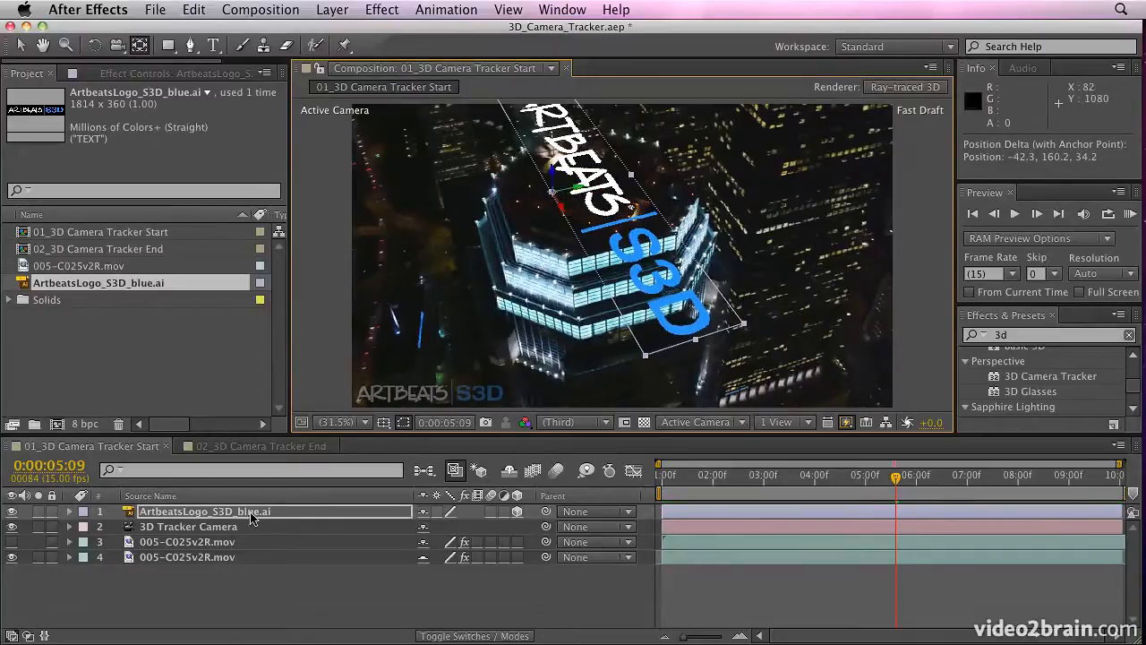
pyautogui.press('r')
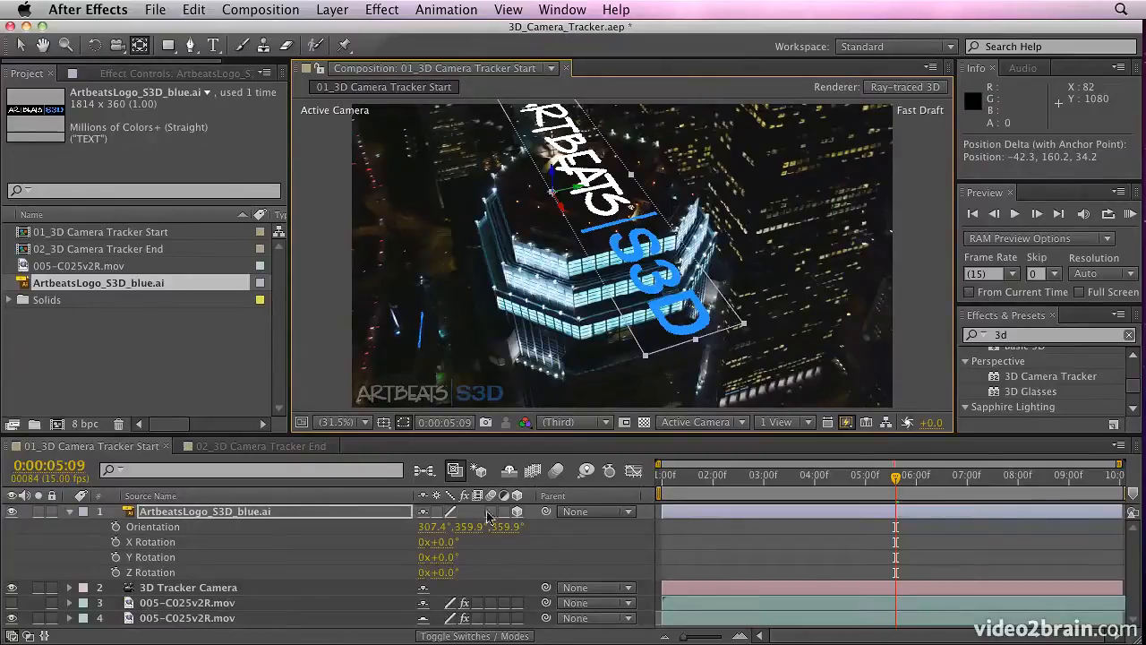
pyautogui.moveTo(467, 532); pyautogui.dragTo(507, 527)
pyautogui.press('super+z')
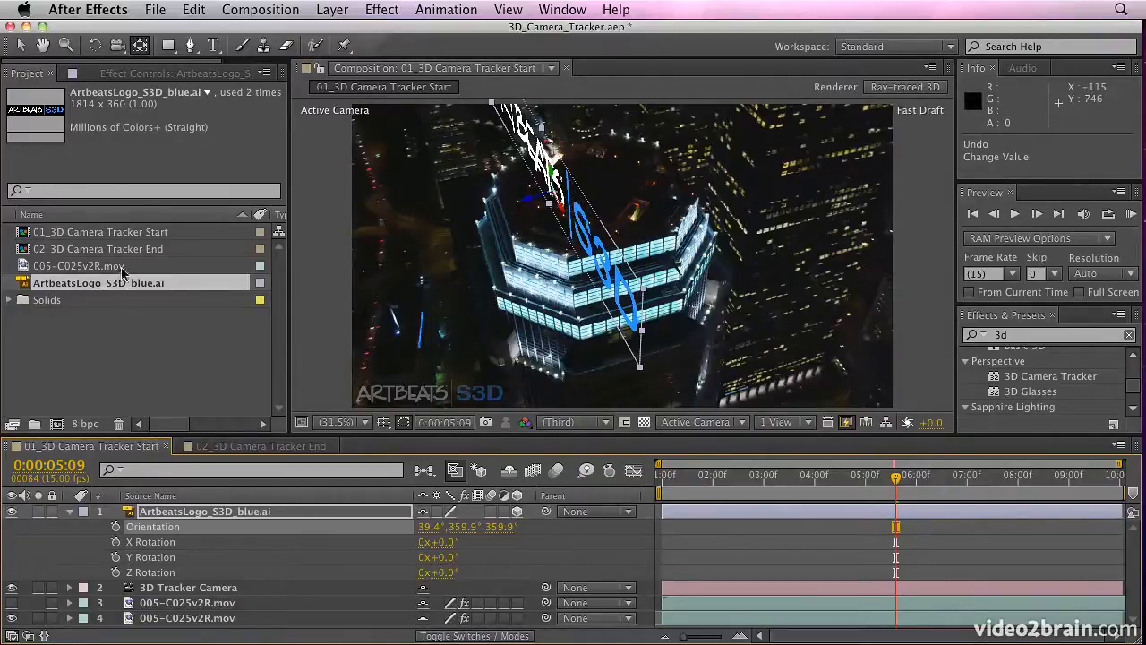
# Rotate the logo about its local Y axis with the Rotation tool to an orientation of 39.4°, 5.8°, 359.8°.
pyautogui.click(20, 45)
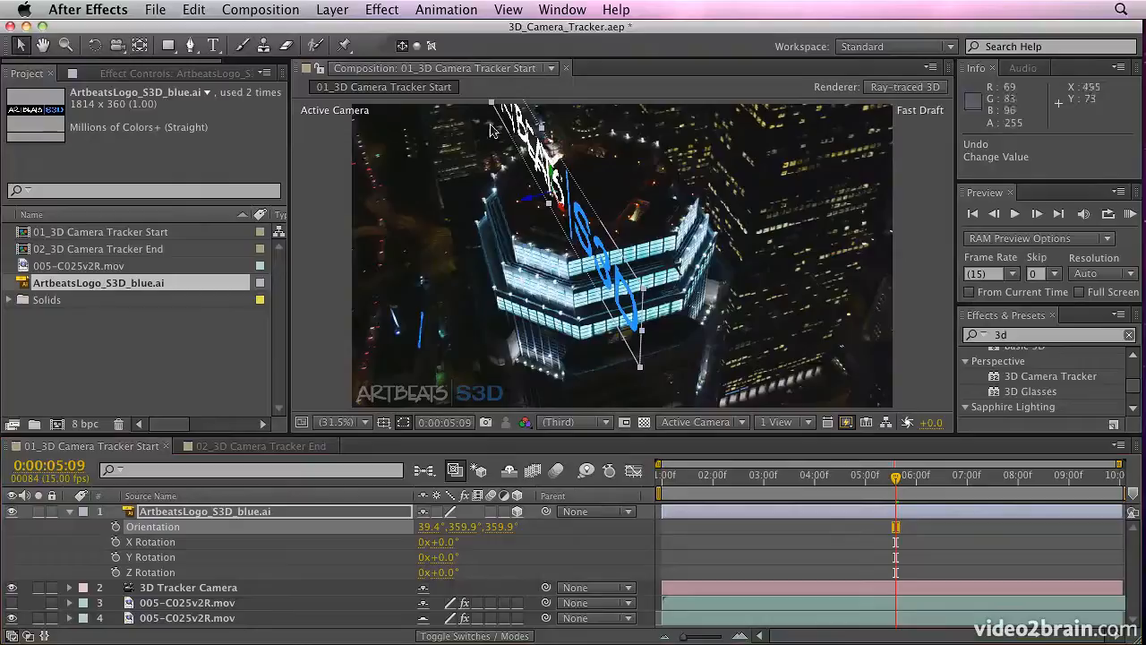
pyautogui.click(95, 47)
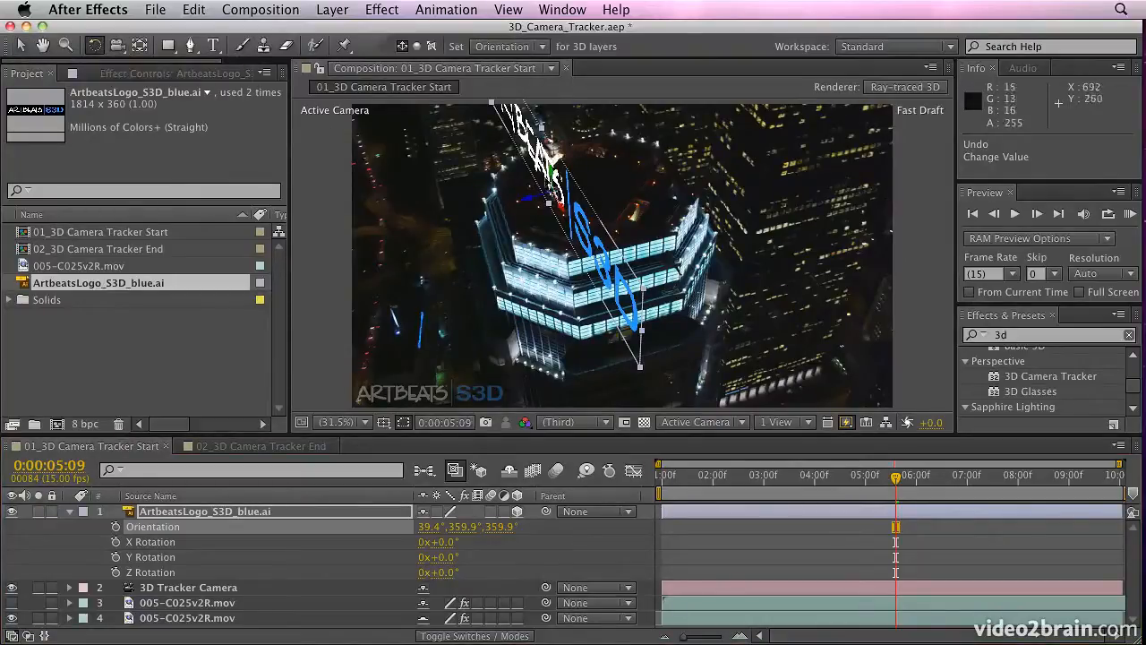
pyautogui.click(416, 46)
pyautogui.click(432, 47)
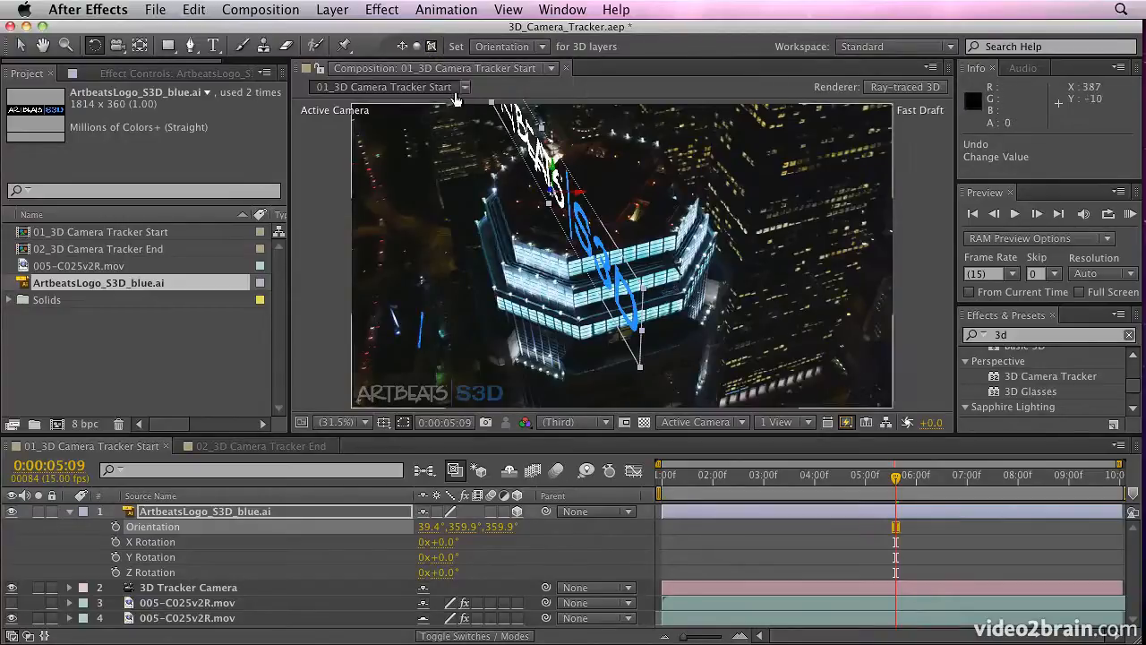
pyautogui.click(402, 47)
pyautogui.moveTo(554, 175); pyautogui.dragTo(550, 171)
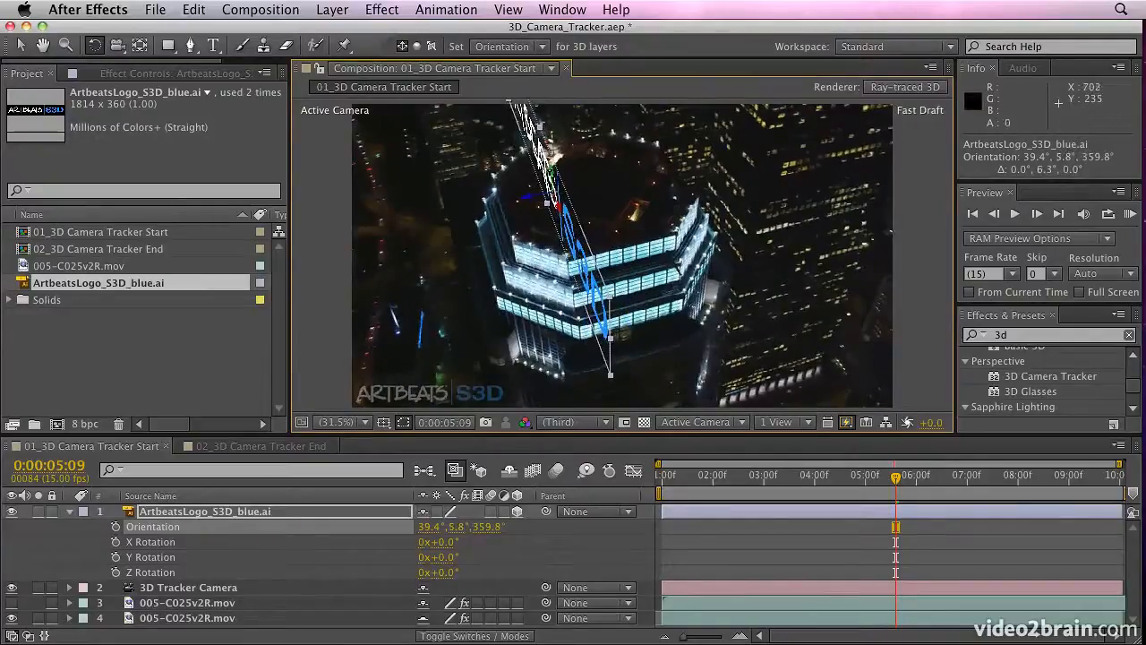
# Preview the composition from its first frame to check how the upright logo follows the rooftop.
pyautogui.press('Home')
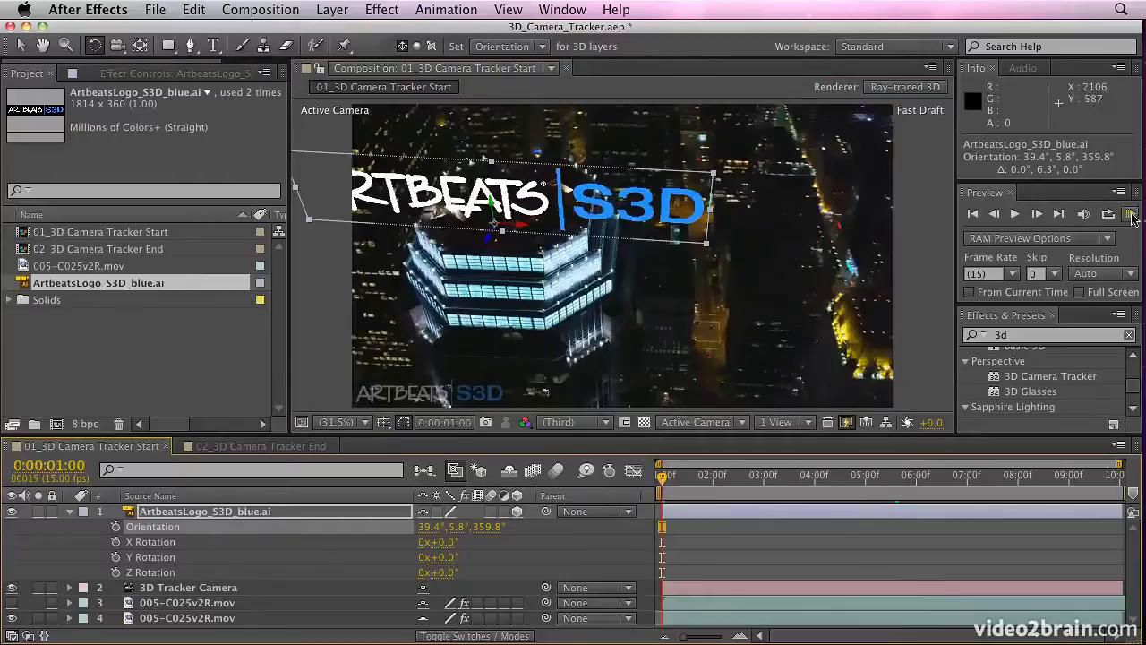
pyautogui.click(1131, 215)
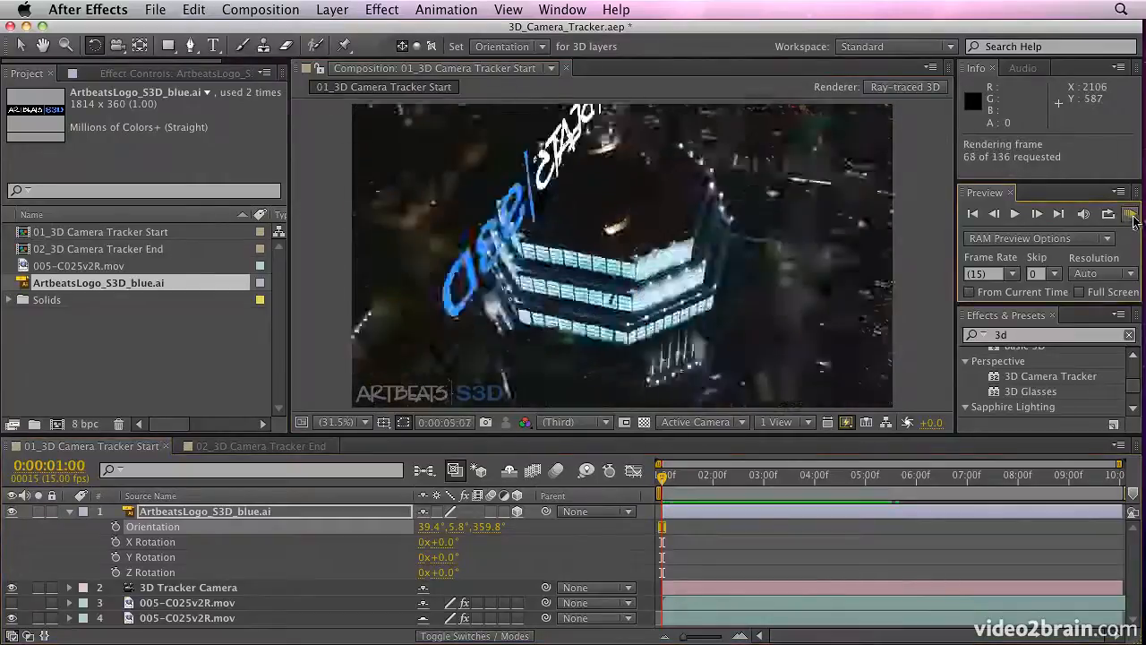
pyautogui.press('space')
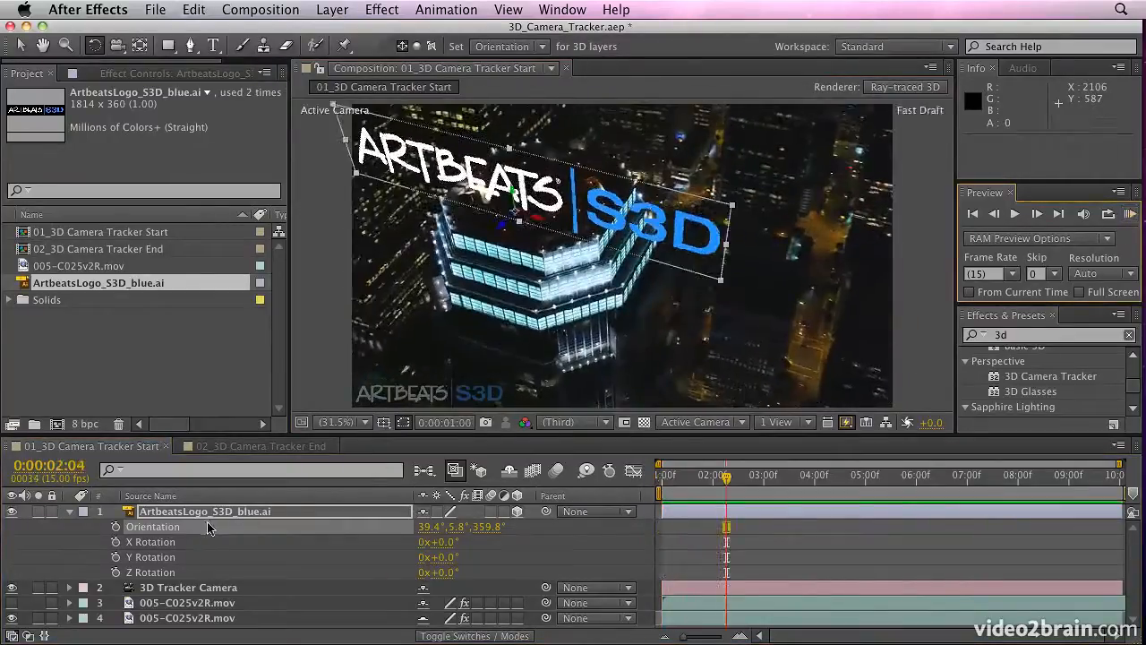
# Scale the logo layer to 45% and return the time indicator to 0:00:01:00.
pyautogui.press('s')
pyautogui.moveTo(448, 533); pyautogui.dragTo(399, 528)
pyautogui.moveTo(675, 477); pyautogui.dragTo(455, 477)
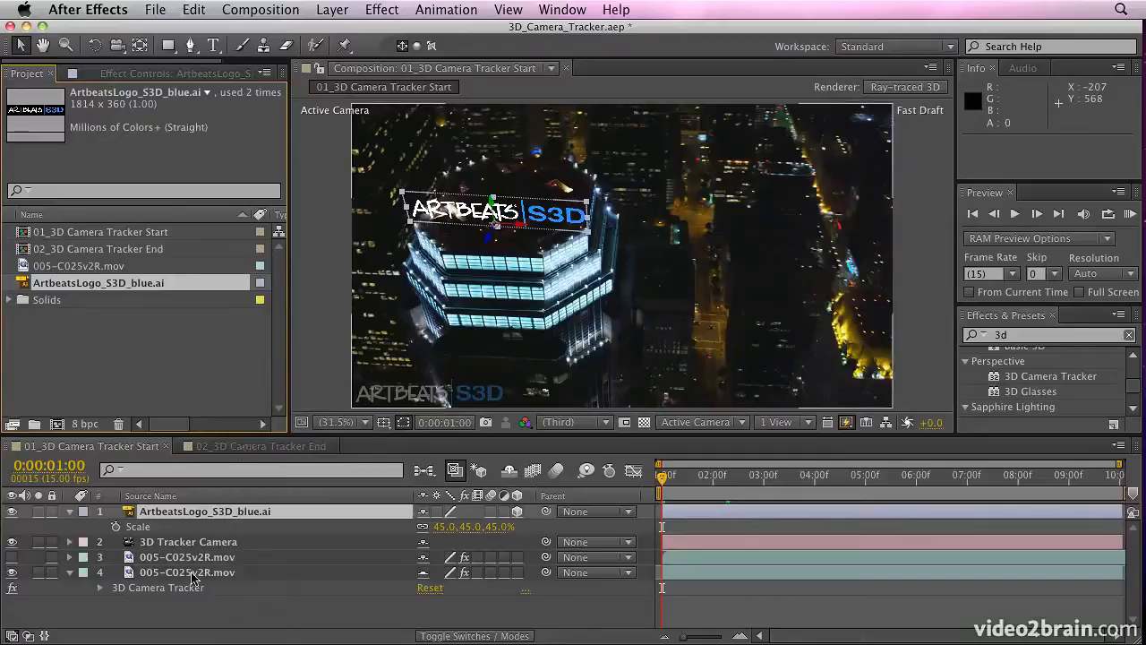
# Show the 3D Camera Tracker's track points on the visible footage layer and move the time indicator to 0:00:03:13.
pyautogui.click(166, 589)
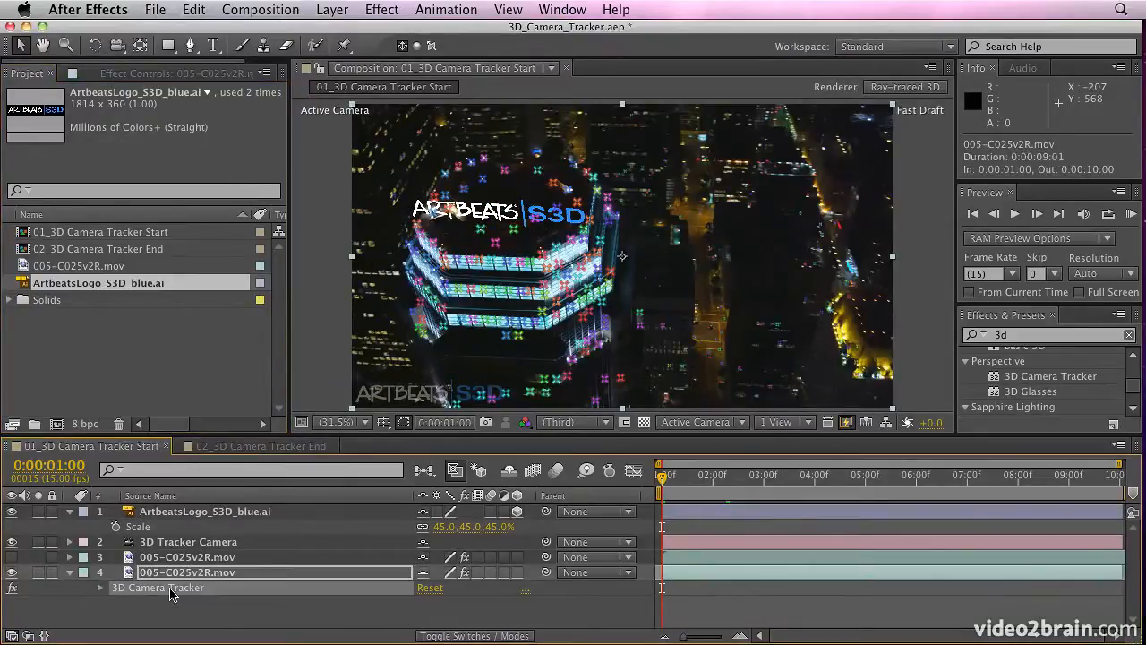
pyautogui.doubleClick(170, 594)
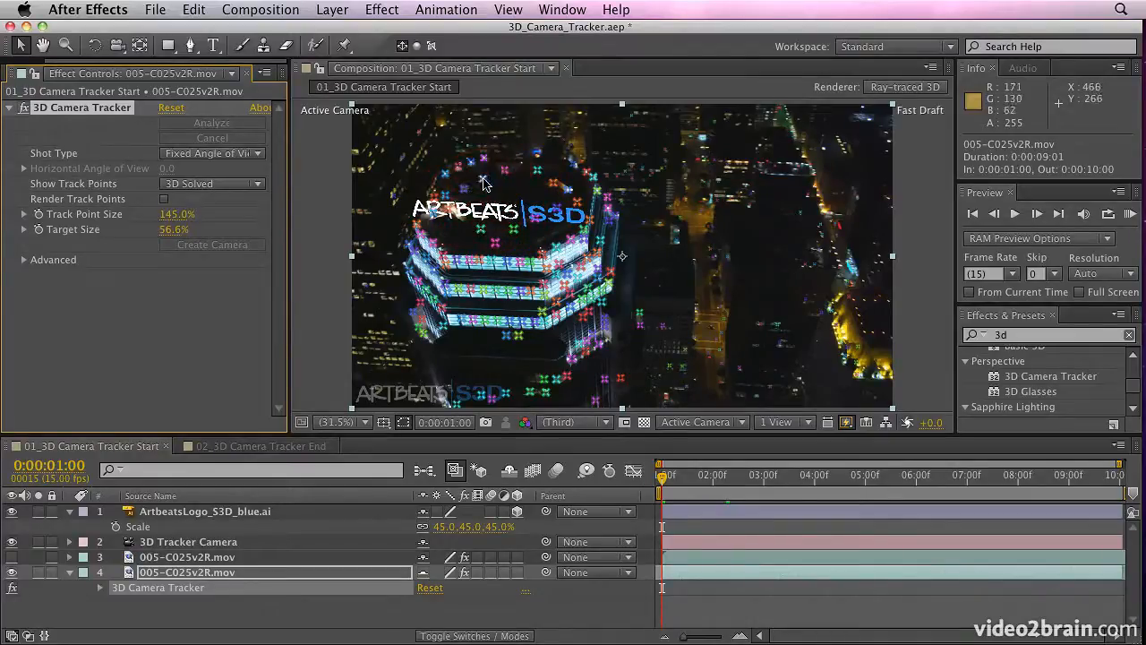
pyautogui.click(507, 222)
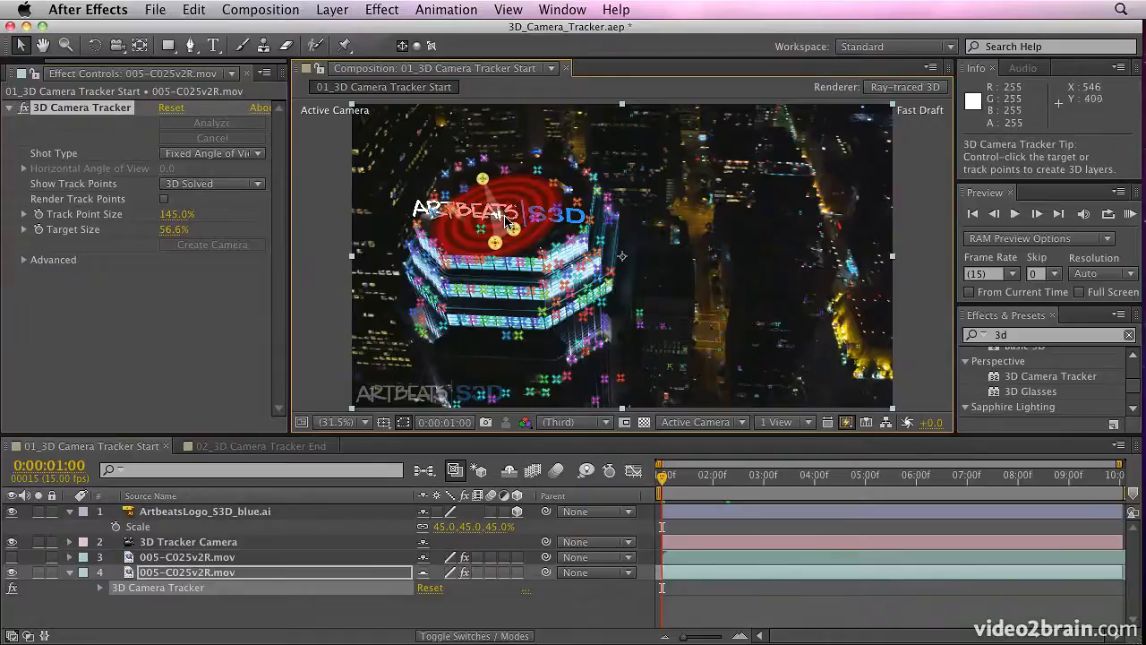
pyautogui.click(503, 170)
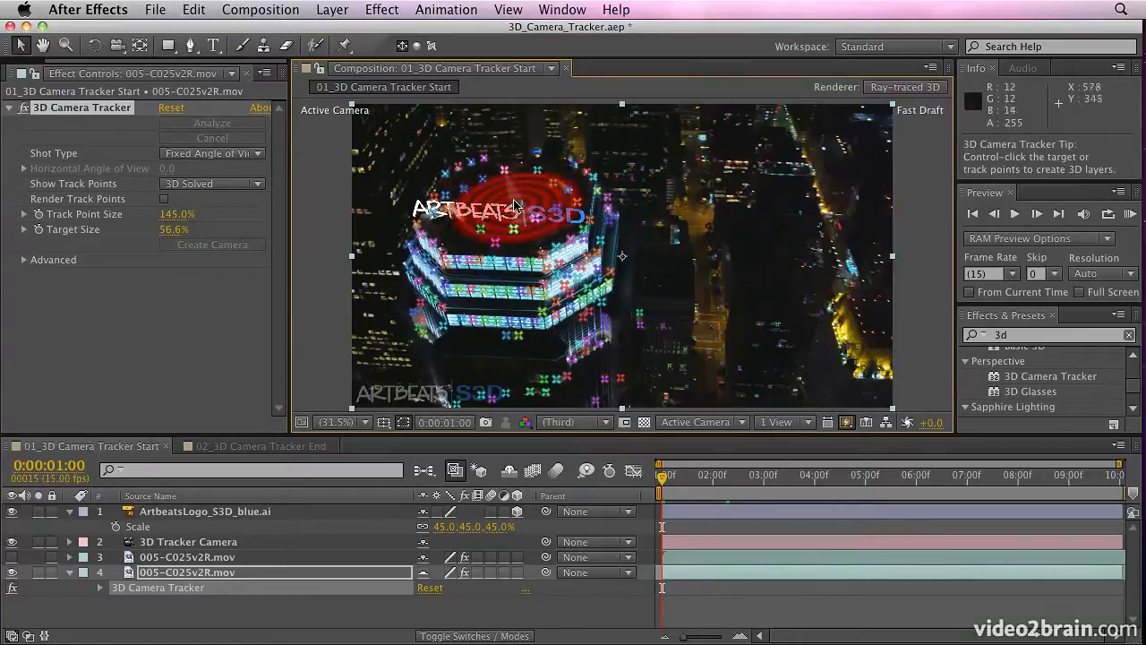
pyautogui.click(700, 471)
pyautogui.press('space')
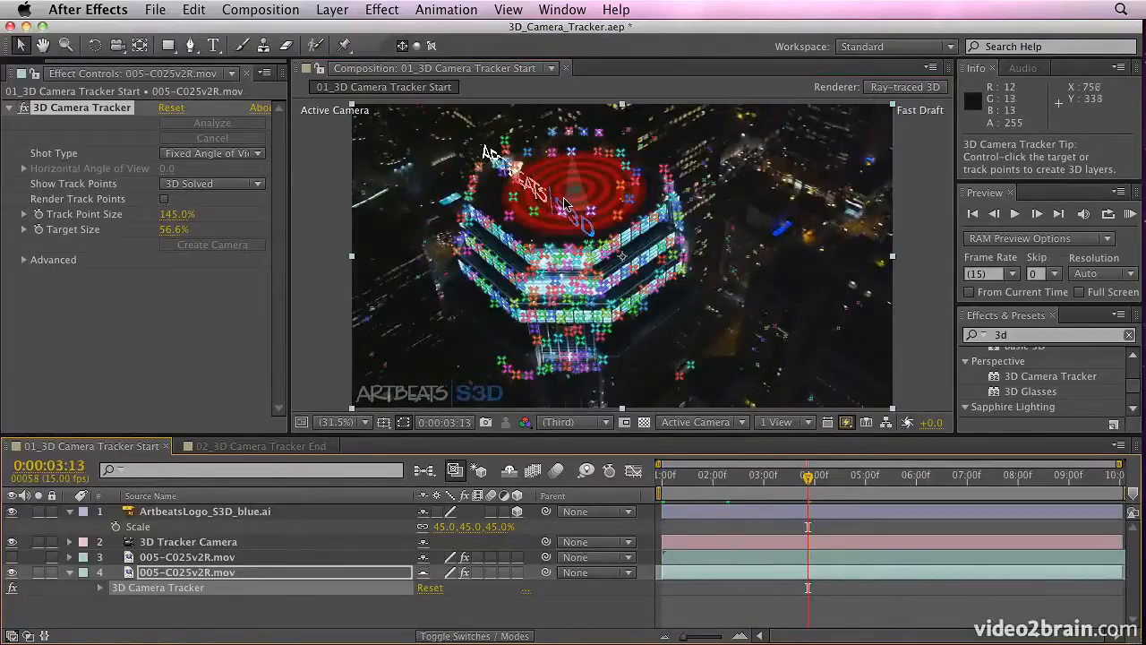
# Select eight track points across the tower's rooftop so the target lies flat on the roof plane.
pyautogui.click(564, 201)
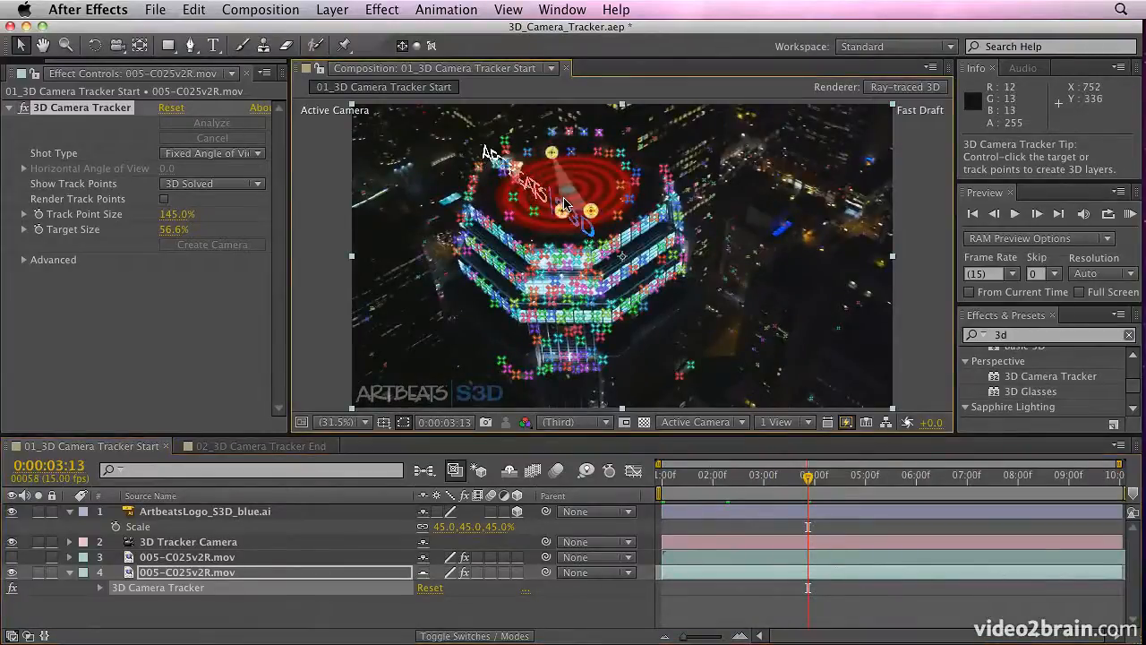
pyautogui.keyDown('shift'); pyautogui.click(571, 153); pyautogui.keyUp('shift')
pyautogui.keyDown('shift'); pyautogui.click(598, 152); pyautogui.keyUp('shift')
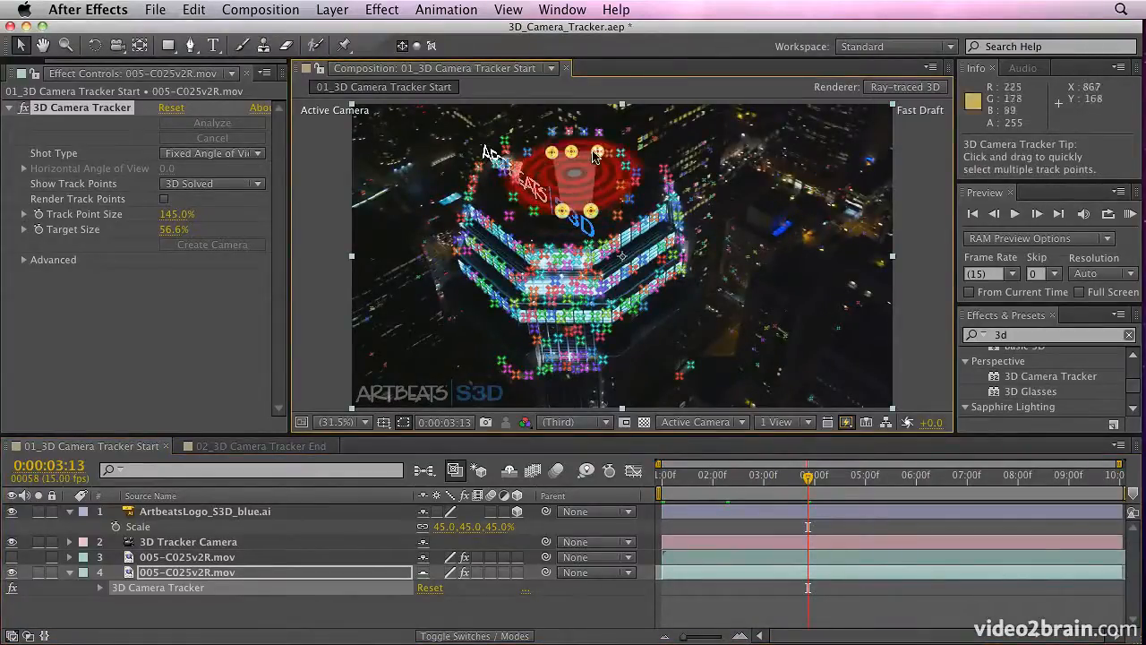
pyautogui.keyDown('shift'); pyautogui.click(526, 153); pyautogui.keyUp('shift')
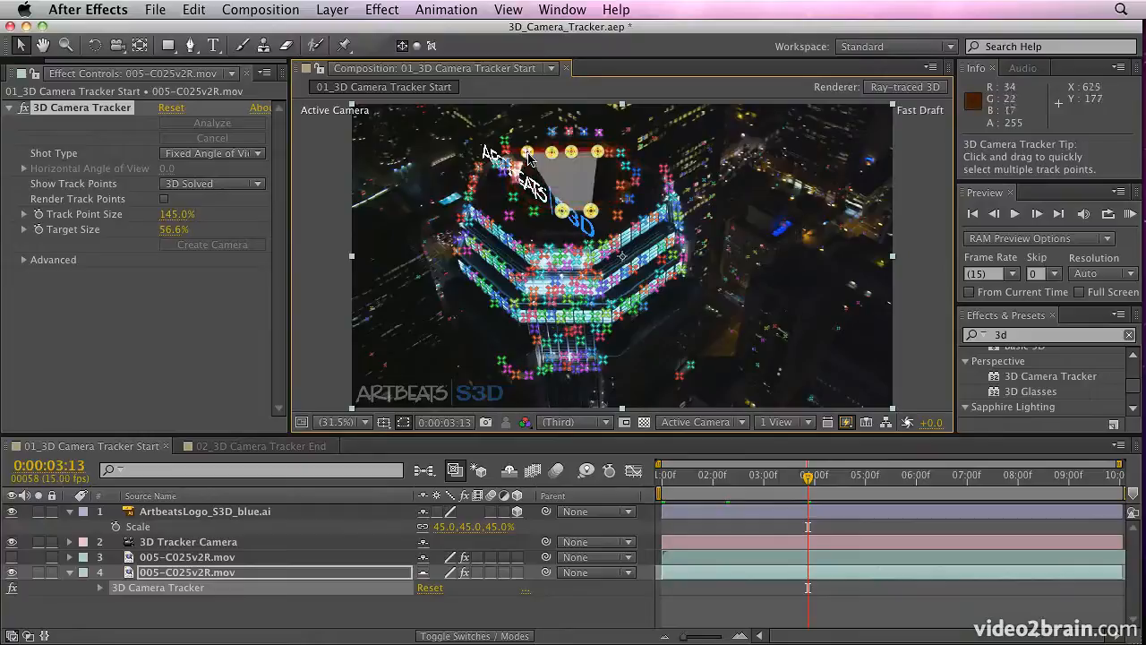
pyautogui.keyDown('alt'); pyautogui.click(528, 155); pyautogui.keyUp('alt')
pyautogui.keyDown('shift'); pyautogui.click(535, 212); pyautogui.keyUp('shift')
pyautogui.keyDown('shift'); pyautogui.click(617, 213); pyautogui.keyUp('shift')
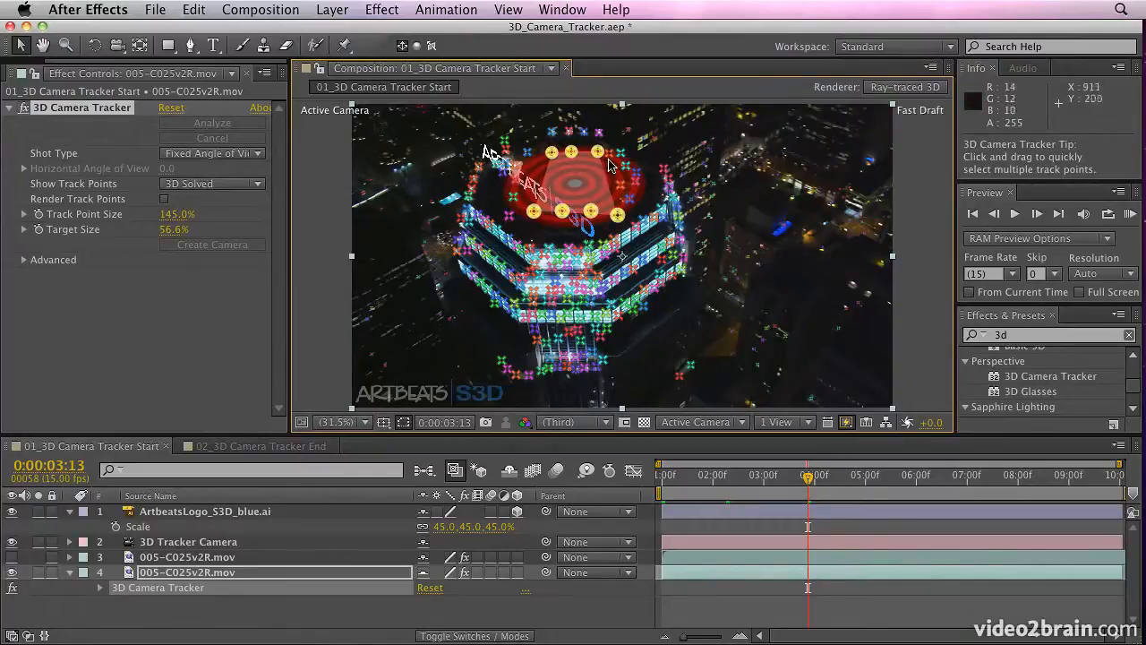
pyautogui.keyDown('shift'); pyautogui.click(515, 166); pyautogui.keyUp('shift')
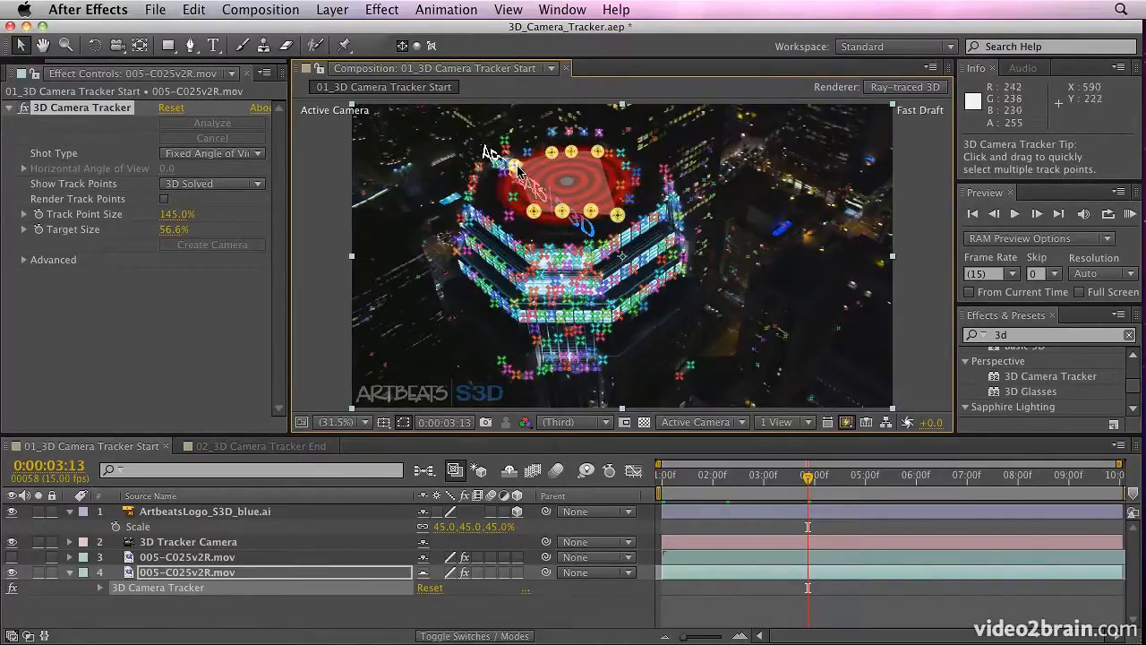
# Create a shadow catcher and light from the selected rooftop track points and turn off the Fast Draft preview.
pyautogui.rightClick(570, 184)
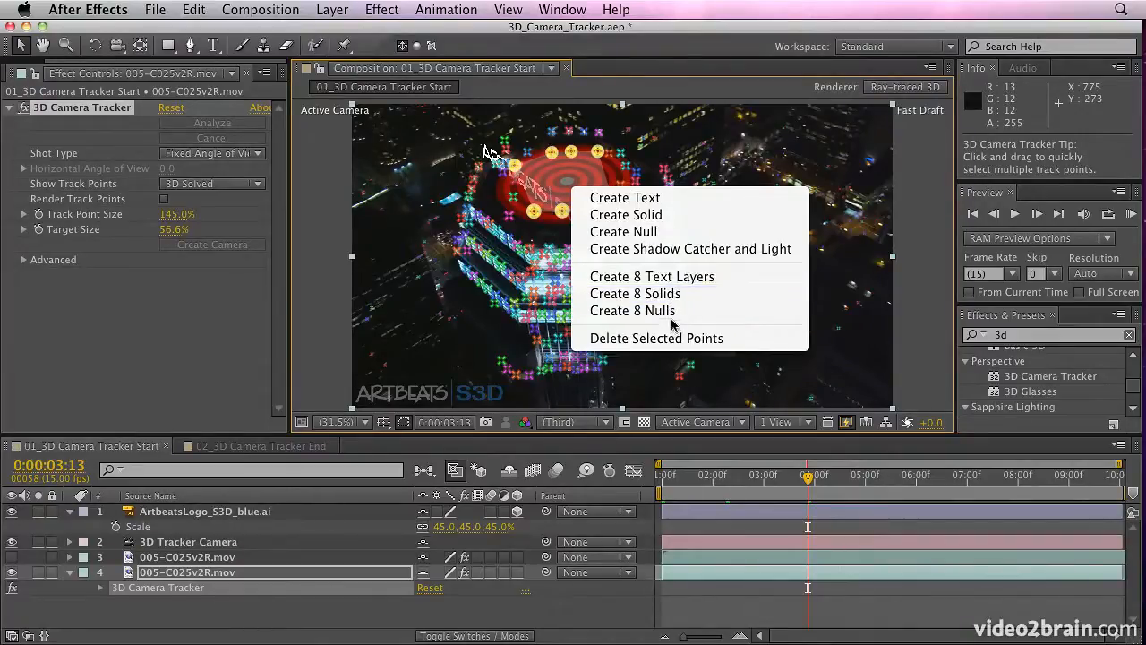
pyautogui.click(640, 253)
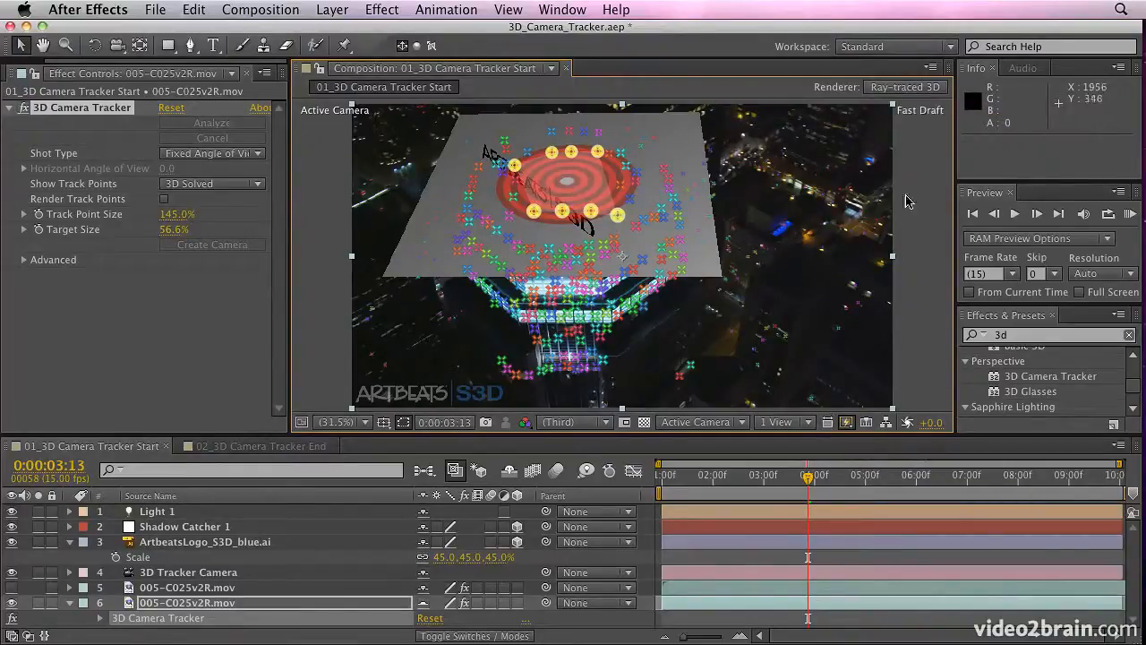
pyautogui.click(846, 422)
pyautogui.click(917, 442)
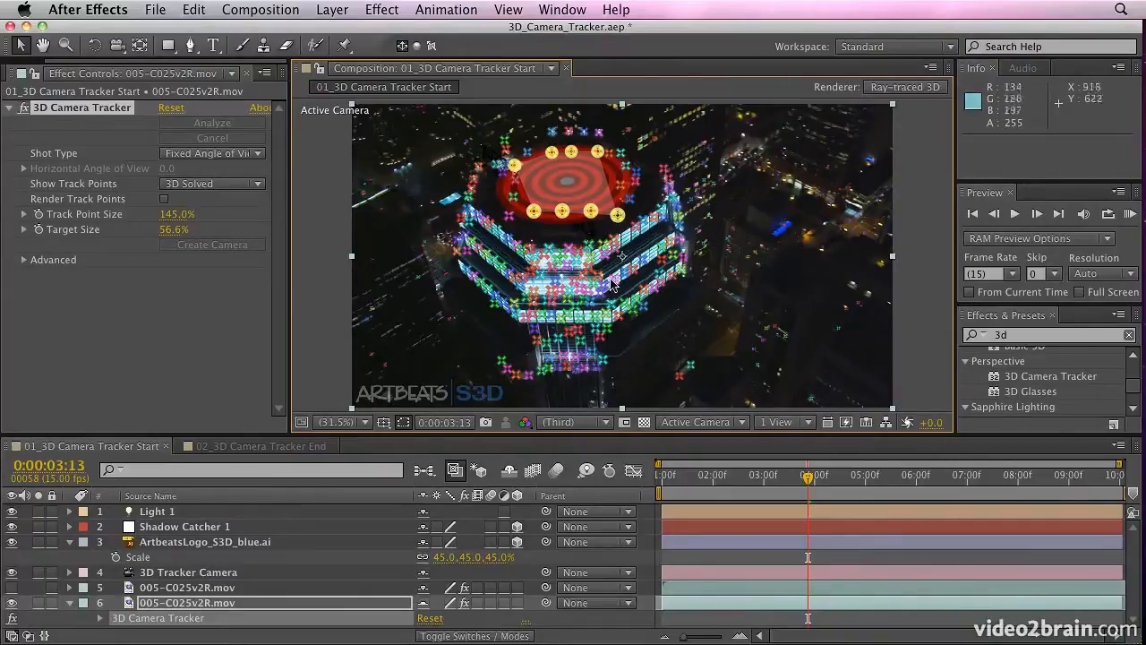
# Change the composition's renderer to Classic 3D and return the time indicator to 0:00:01:00.
pyautogui.click(903, 87)
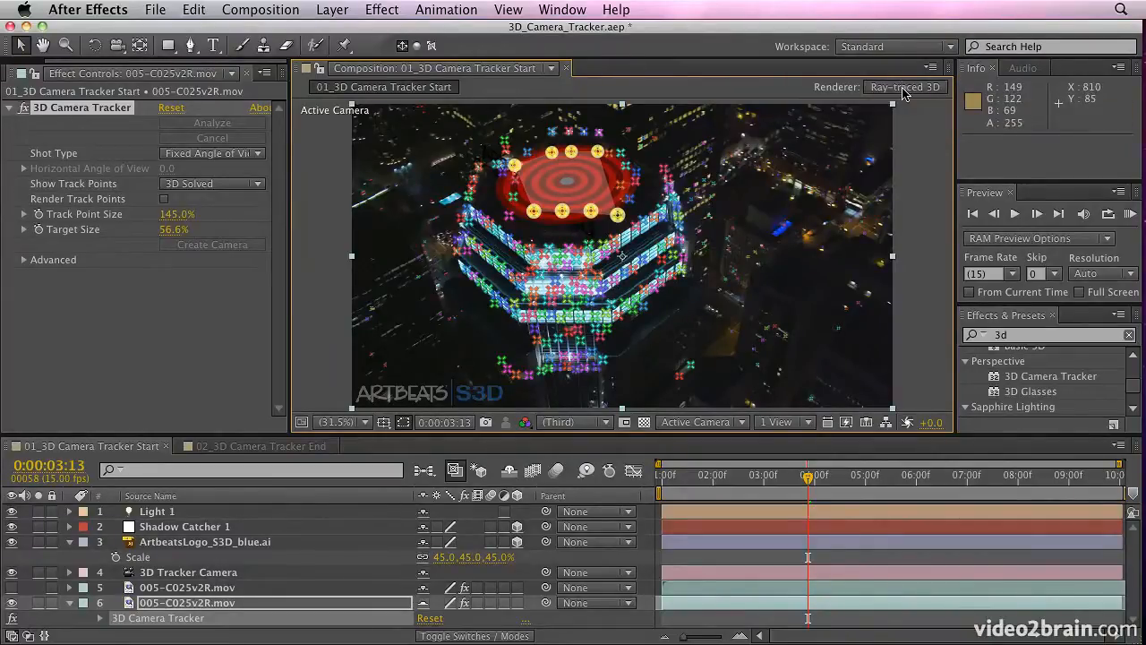
pyautogui.click(178, 271)
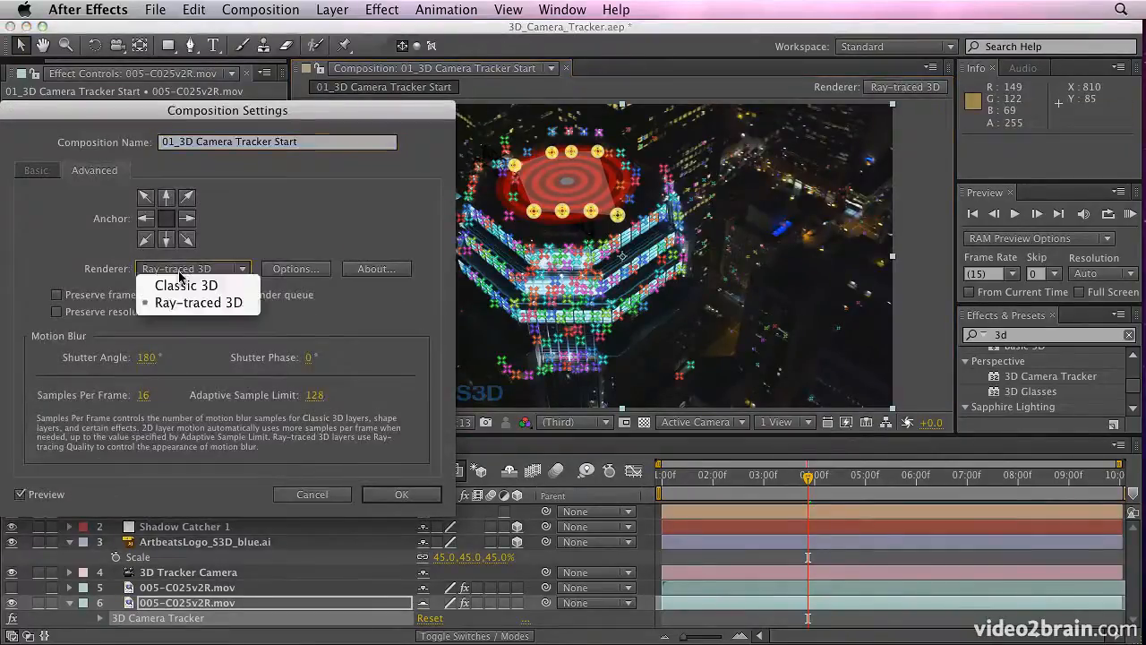
pyautogui.click(208, 286)
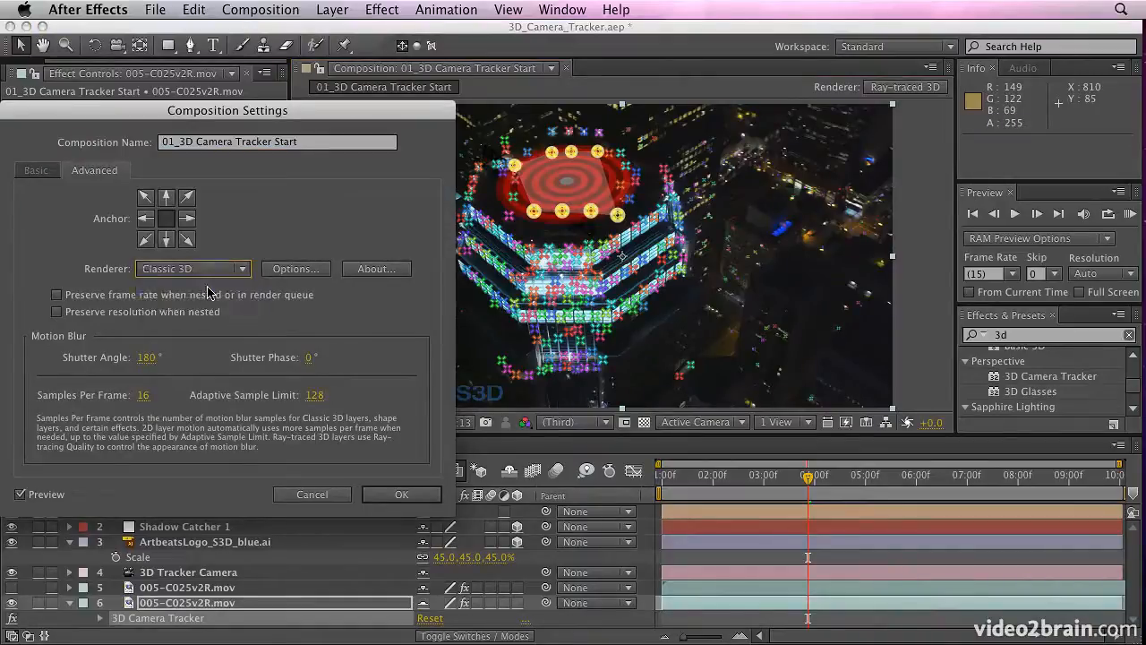
pyautogui.click(396, 495)
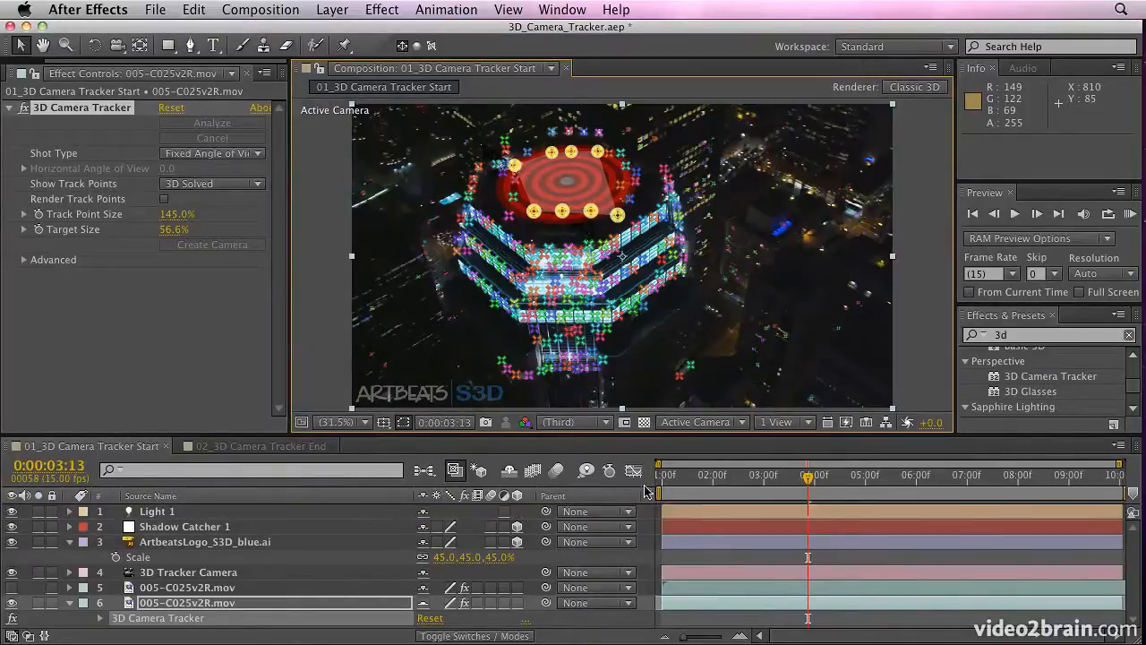
pyautogui.click(672, 477)
pyautogui.moveTo(672, 477); pyautogui.dragTo(596, 482)
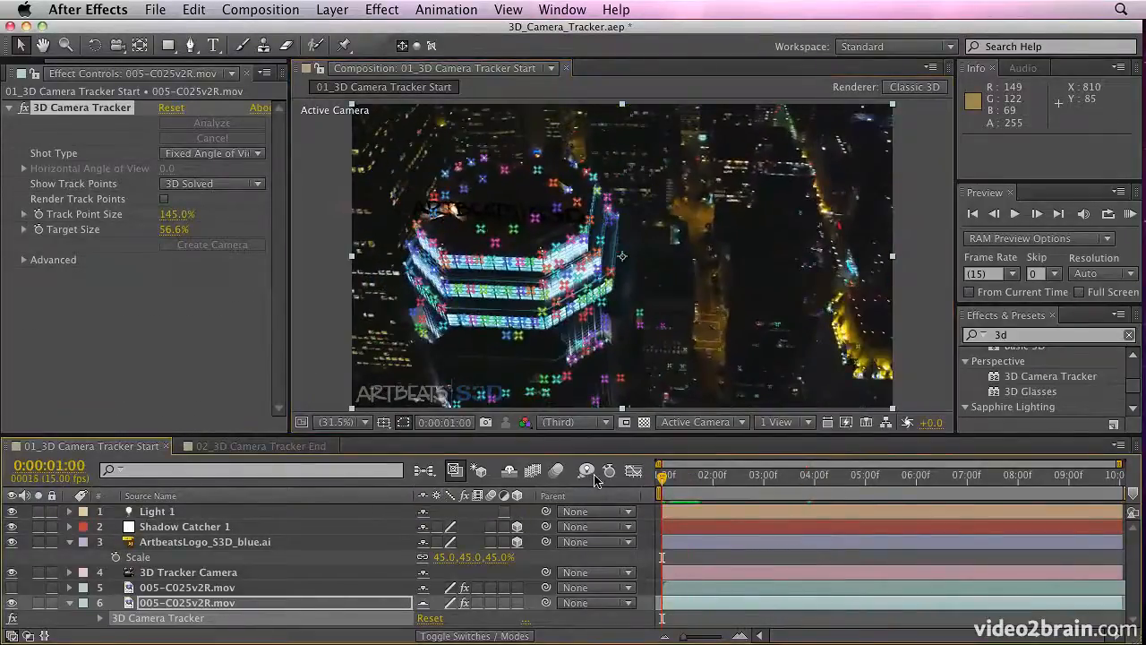
# Set Accepts Shadows to On in the Shadow Catcher 1 layer's material options.
pyautogui.click(251, 542)
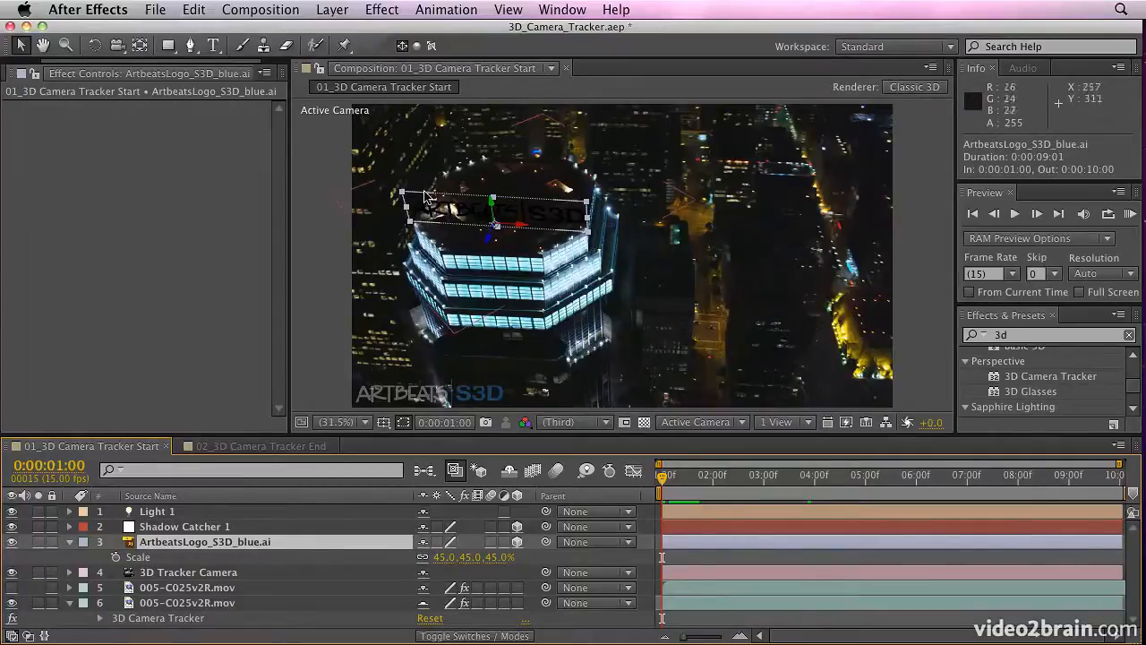
pyautogui.click(157, 529)
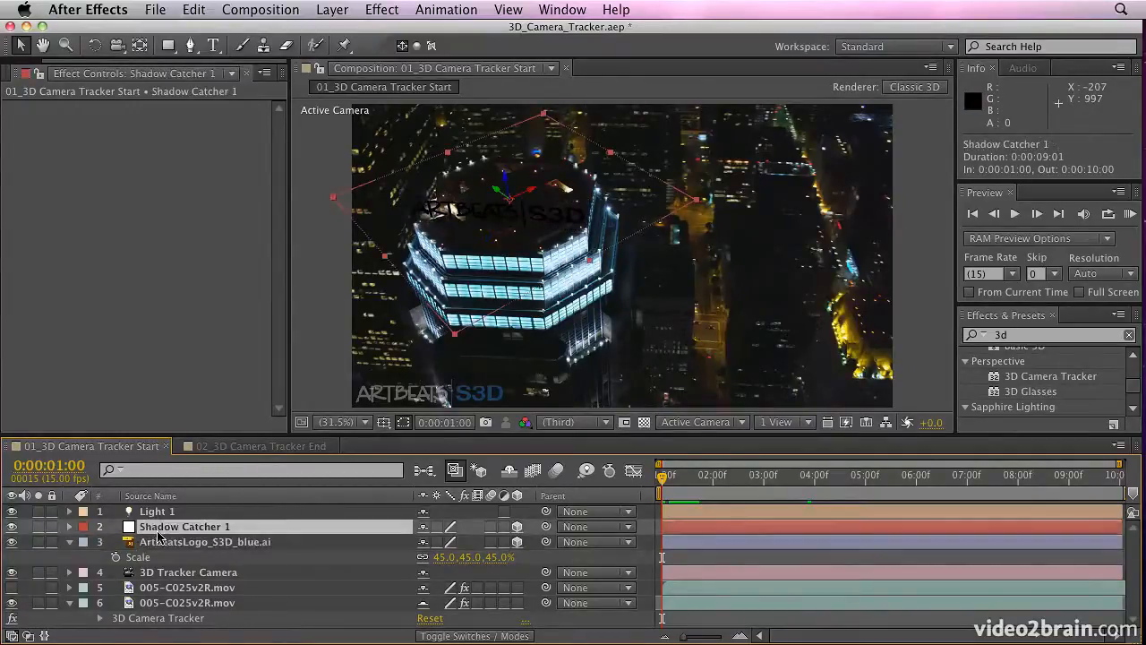
pyautogui.press('a')
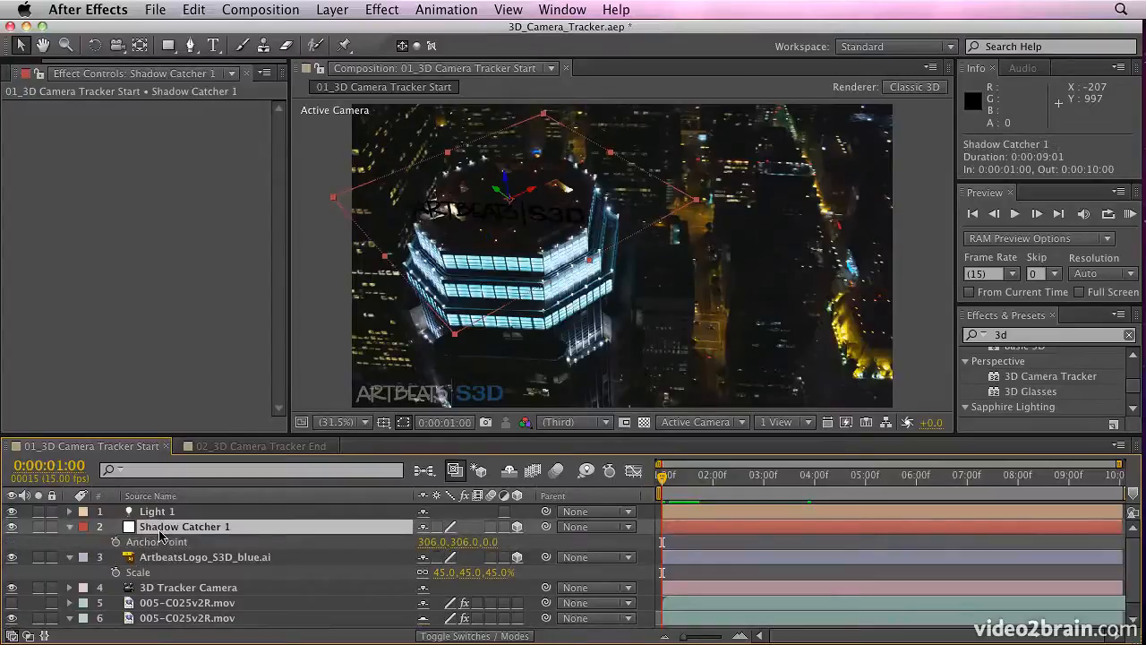
pyautogui.press('a')
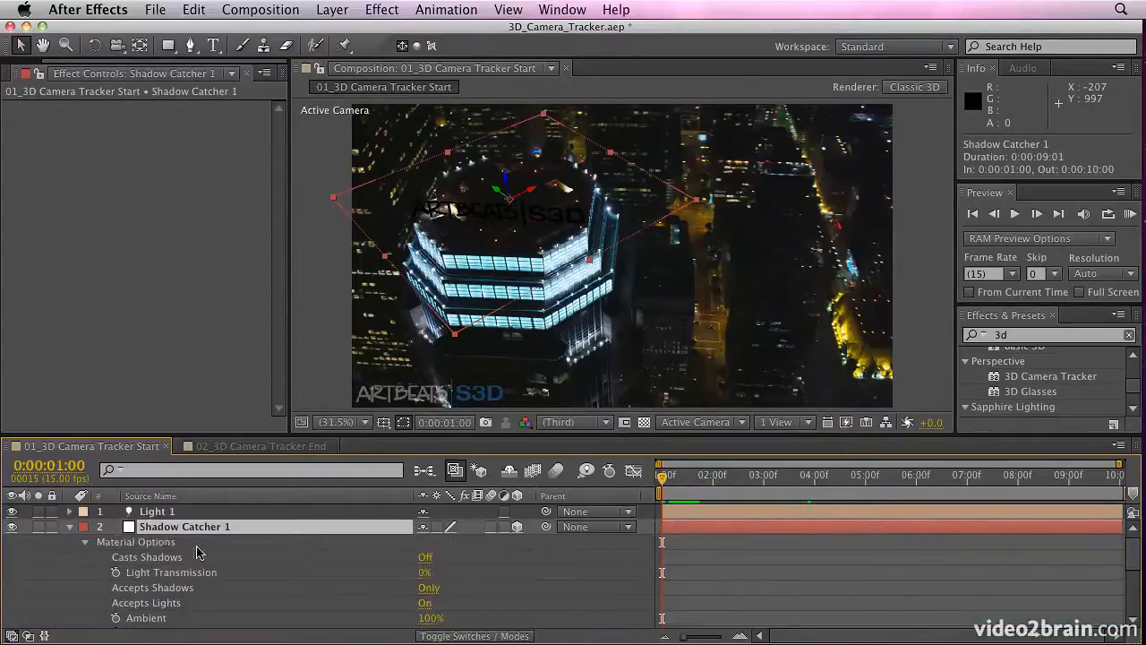
pyautogui.click(427, 589)
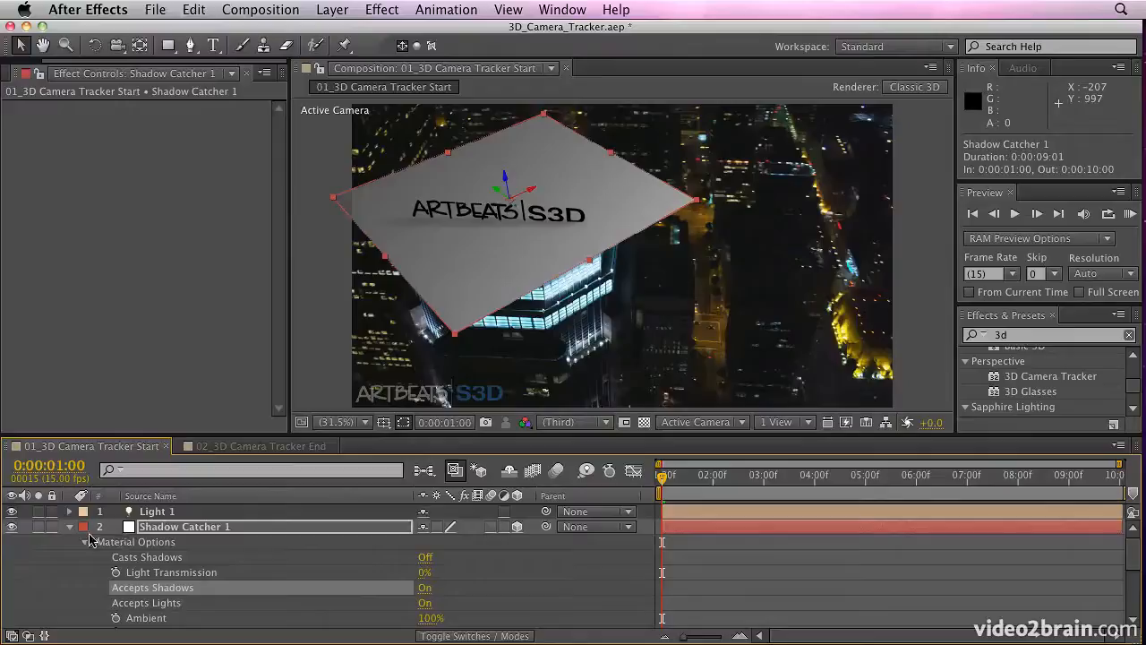
pyautogui.click(70, 528)
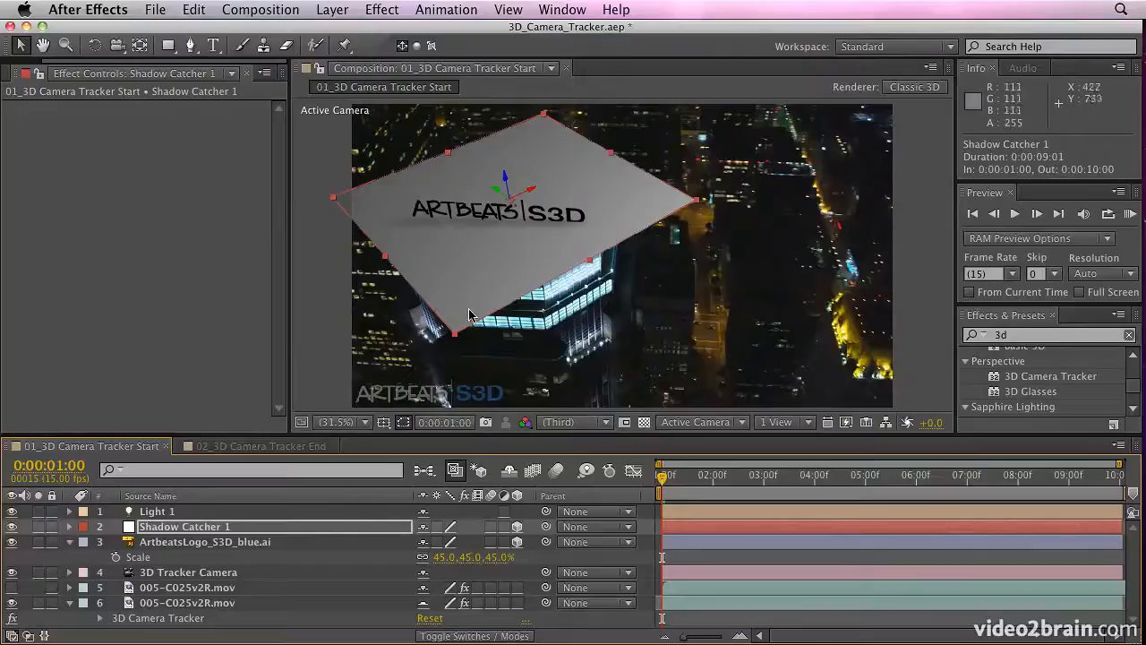
# Toggle the visibility of Light 1 off and on to compare its effect on the logo and the shadow catcher.
pyautogui.click(199, 544)
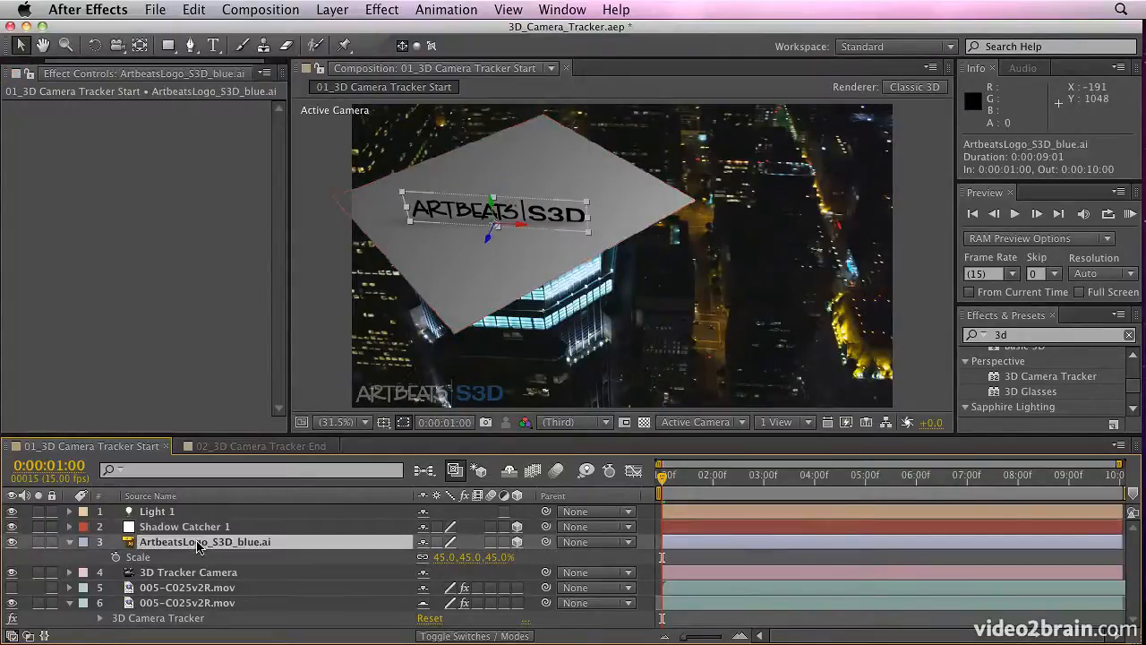
pyautogui.click(13, 513)
pyautogui.click(12, 513)
pyautogui.click(13, 512)
pyautogui.click(13, 512)
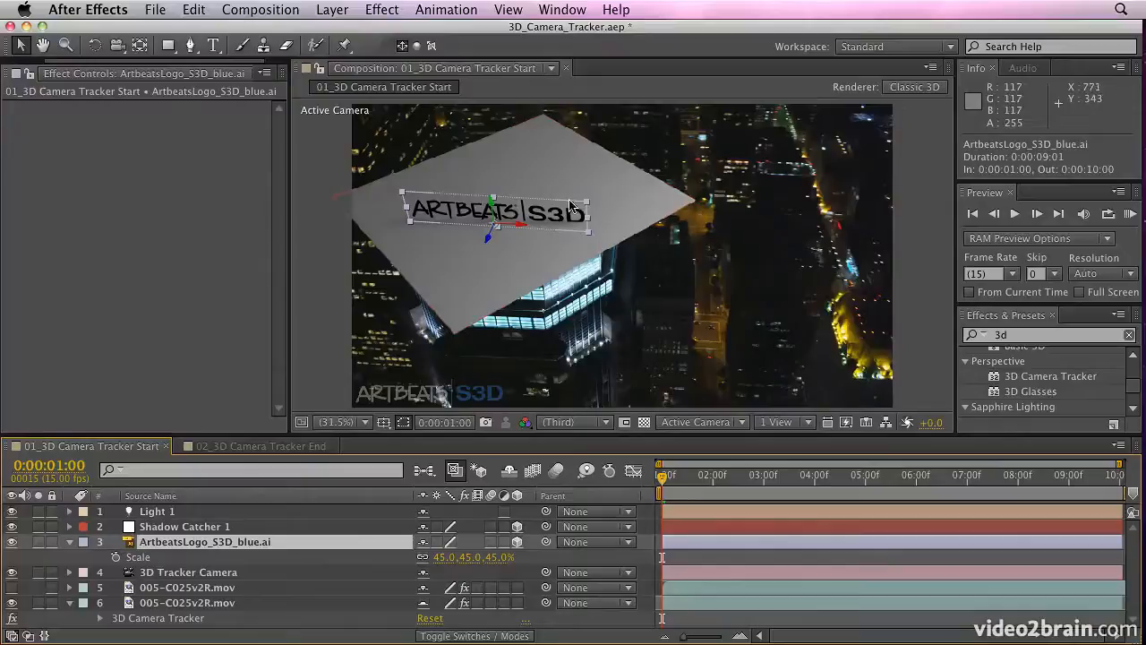
# Add a second spot light at 100% intensity without shadows, aim its point of interest at the logo, and hide it.
pyautogui.click(341, 11)
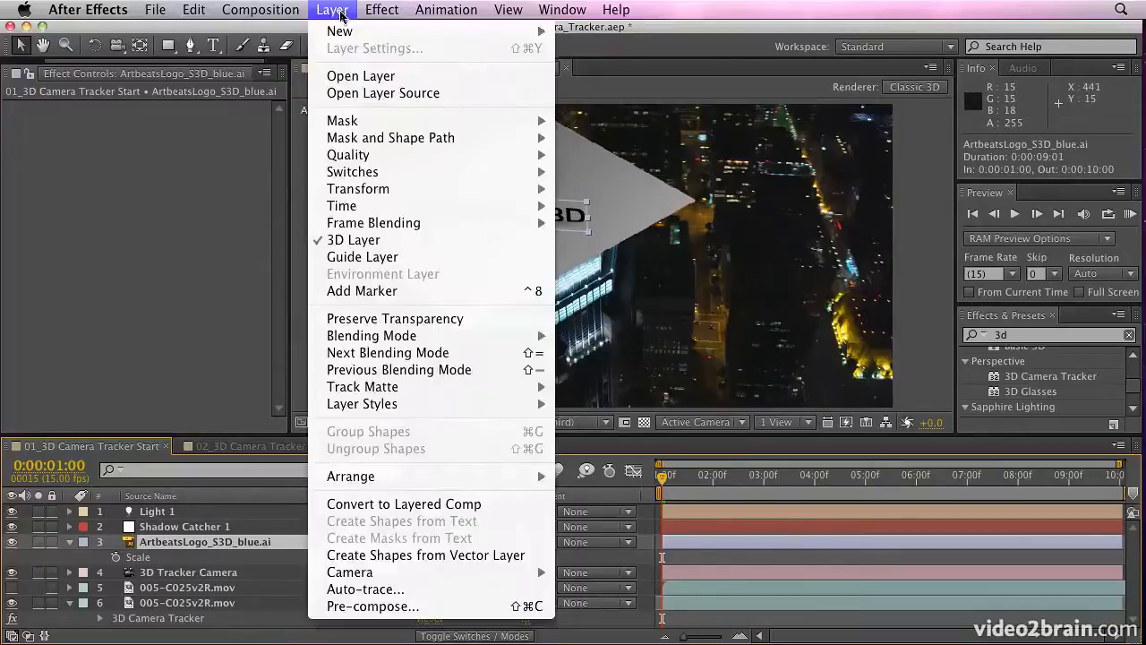
pyautogui.moveTo(348, 32)
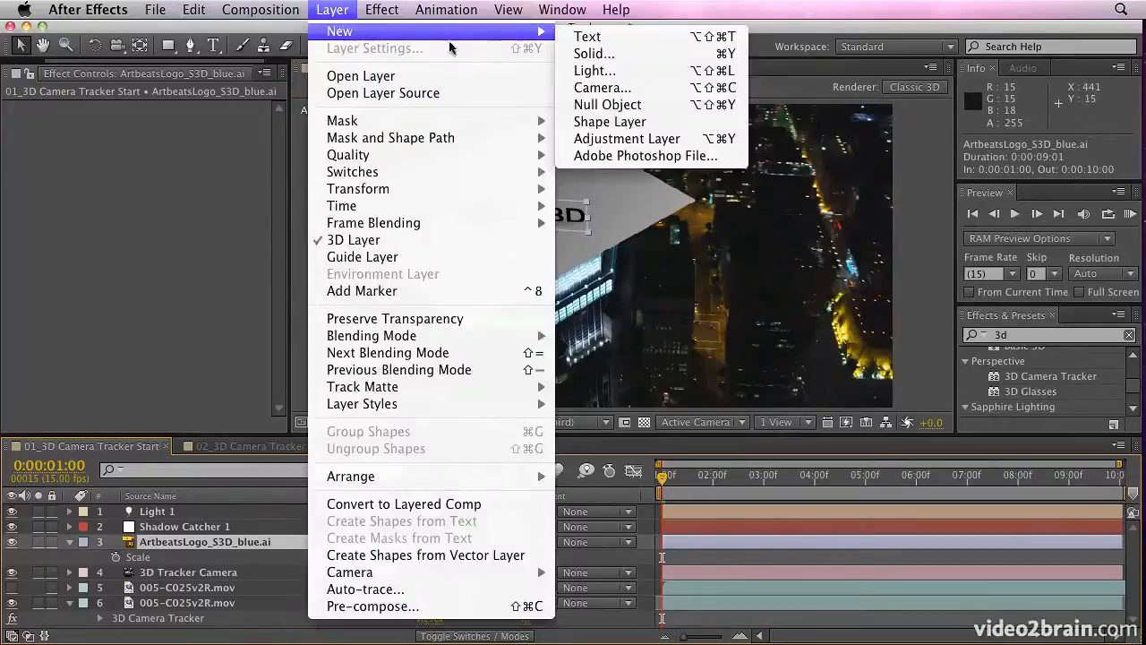
pyautogui.click(595, 70)
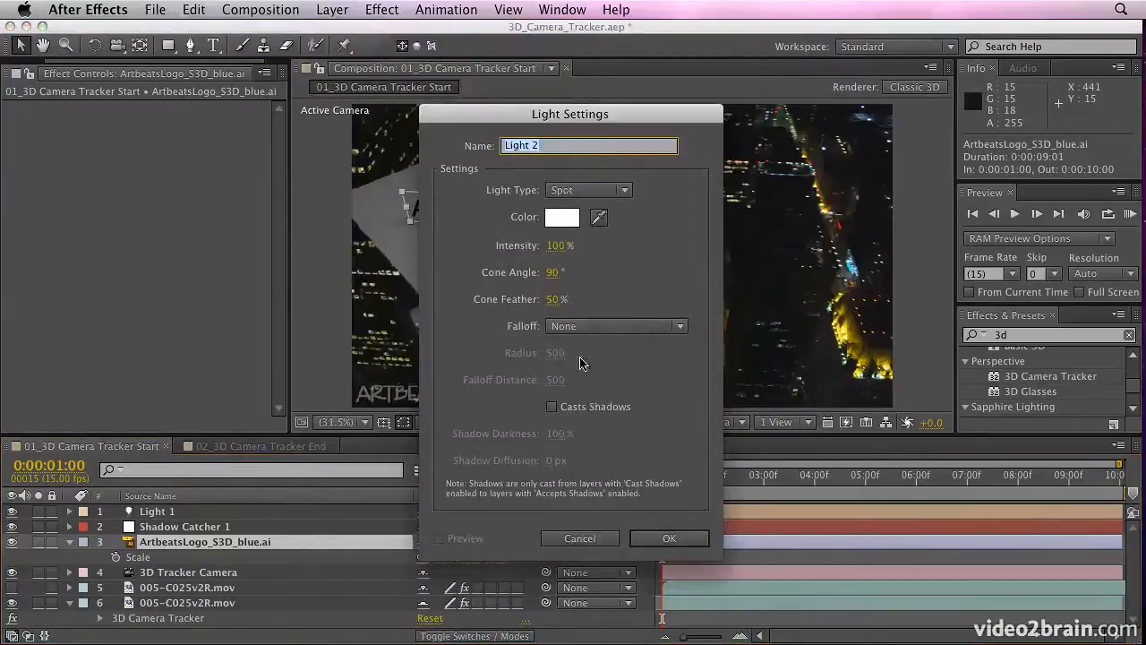
pyautogui.click(654, 539)
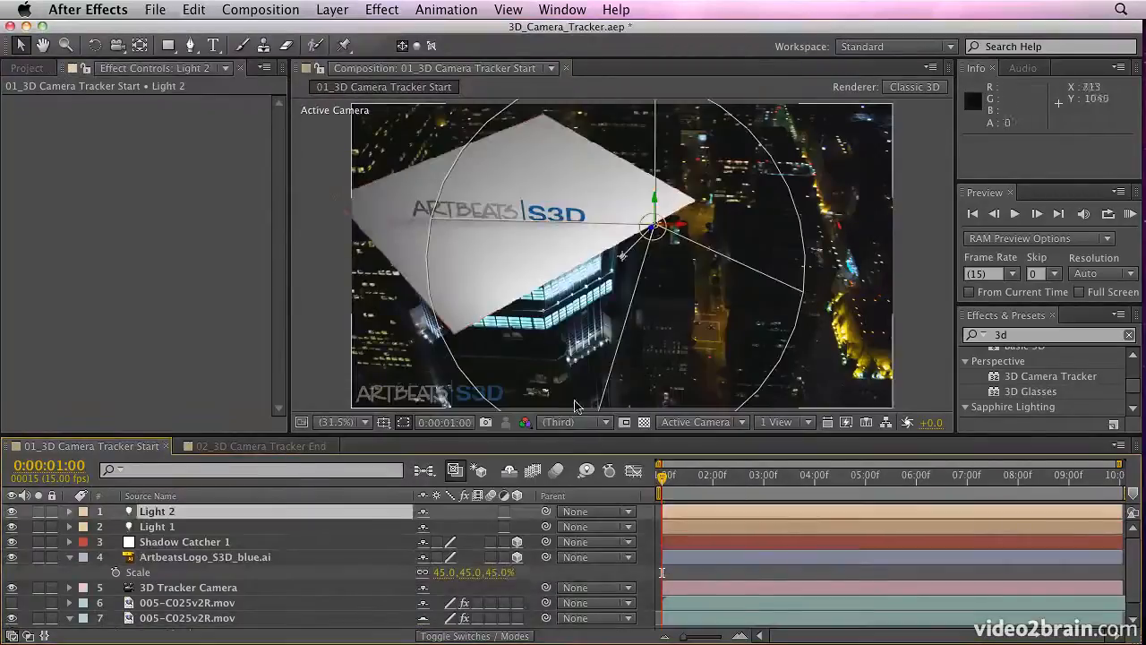
pyautogui.moveTo(619, 255); pyautogui.dragTo(497, 215)
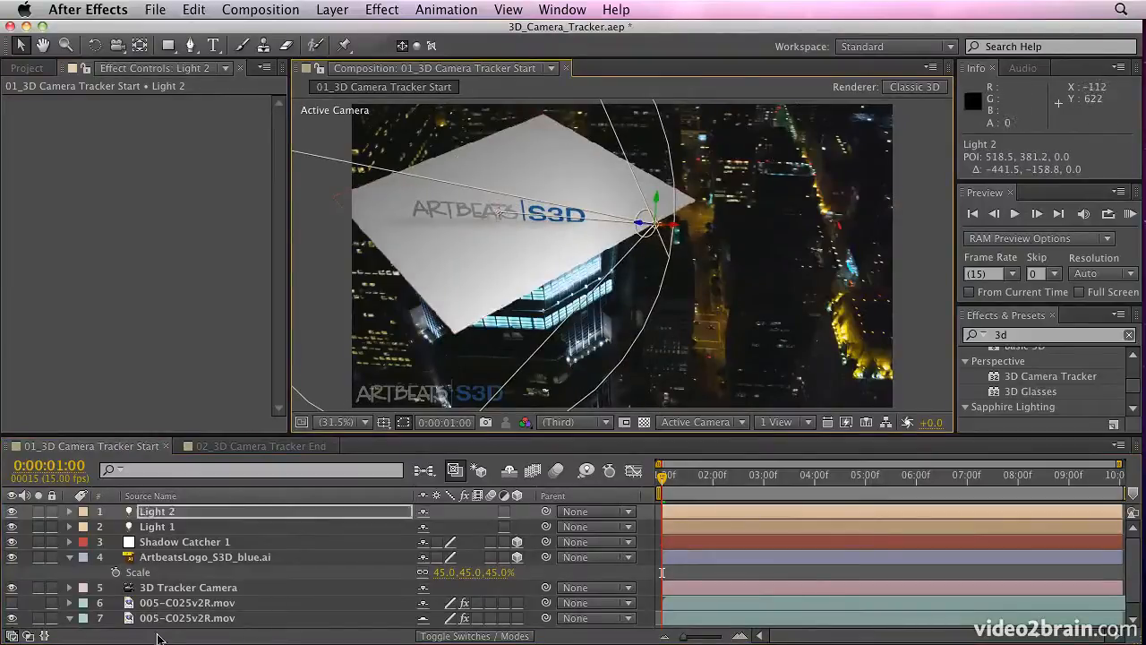
pyautogui.click(13, 512)
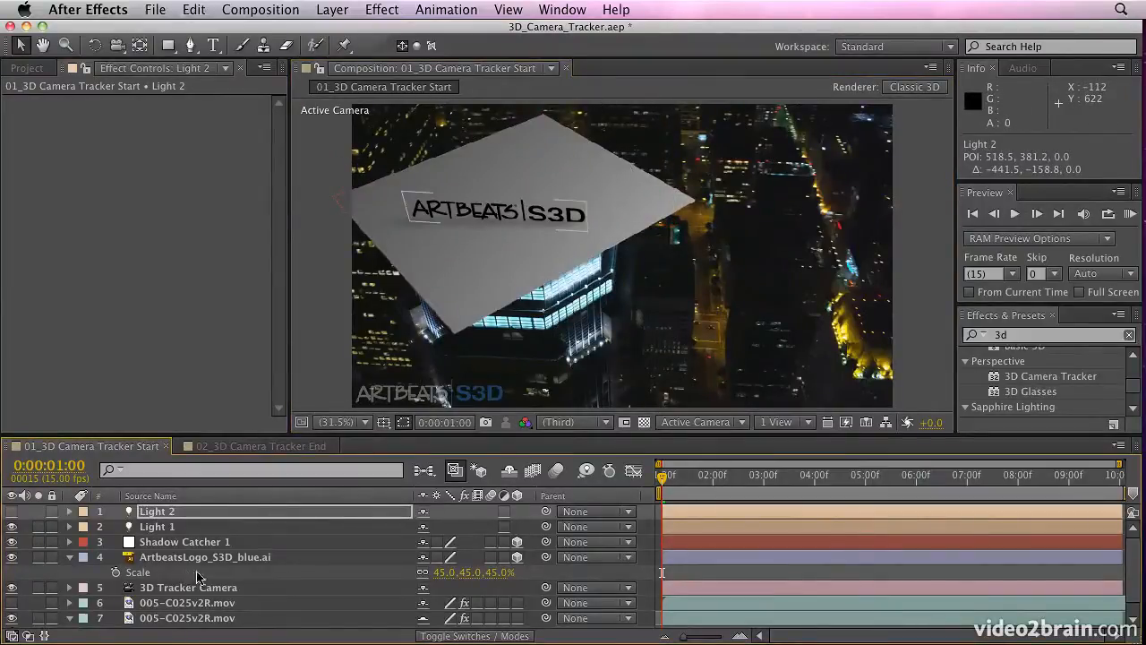
# Set Light Transmission to 100% in the ArtbeatsLogo_S3D_blue.ai layer's material options.
pyautogui.click(171, 557)
pyautogui.press('a')
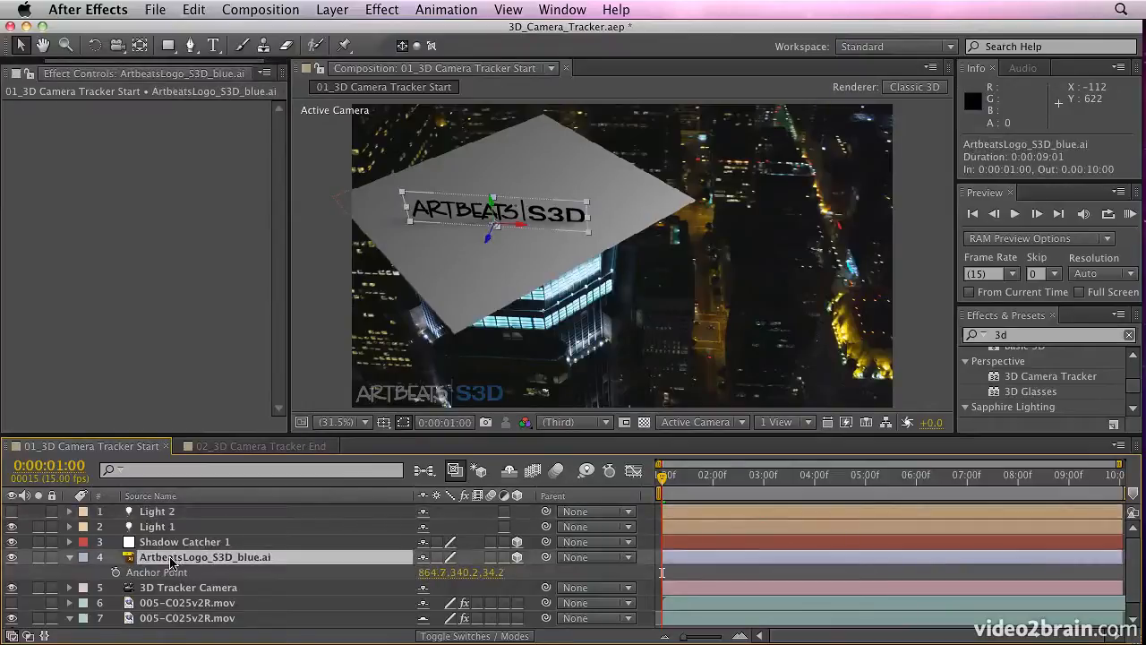
pyautogui.press('a')
pyautogui.press('a')
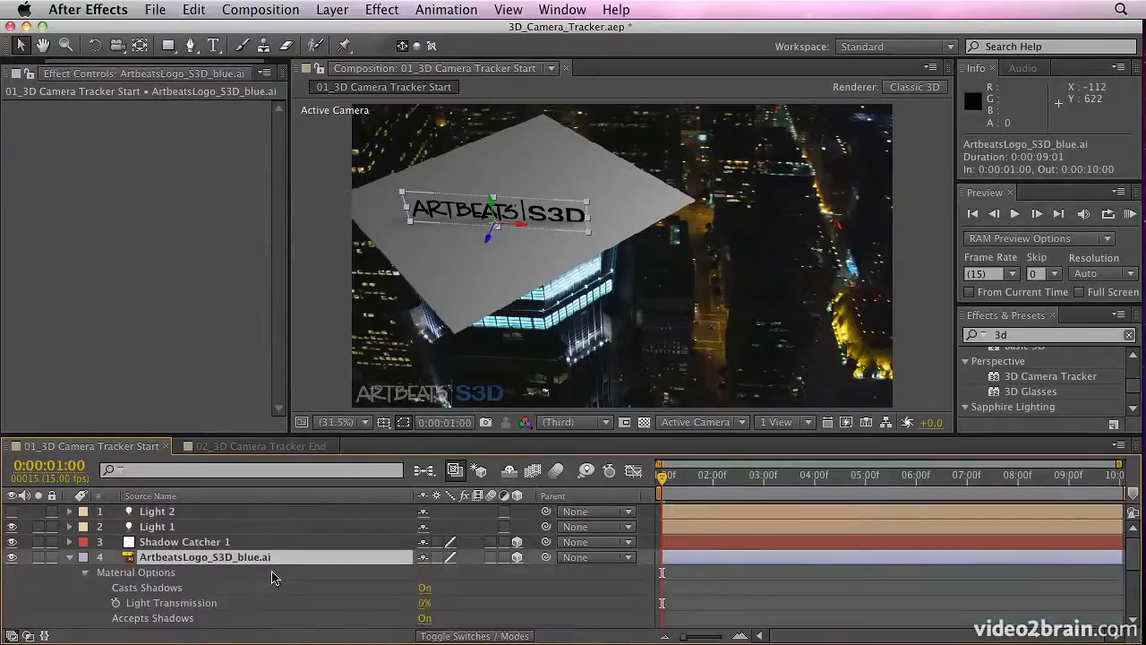
pyautogui.moveTo(424, 603)
pyautogui.mouseDown()
pyautogui.moveTo(494, 604)
pyautogui.moveTo(458, 603)
pyautogui.mouseUp()
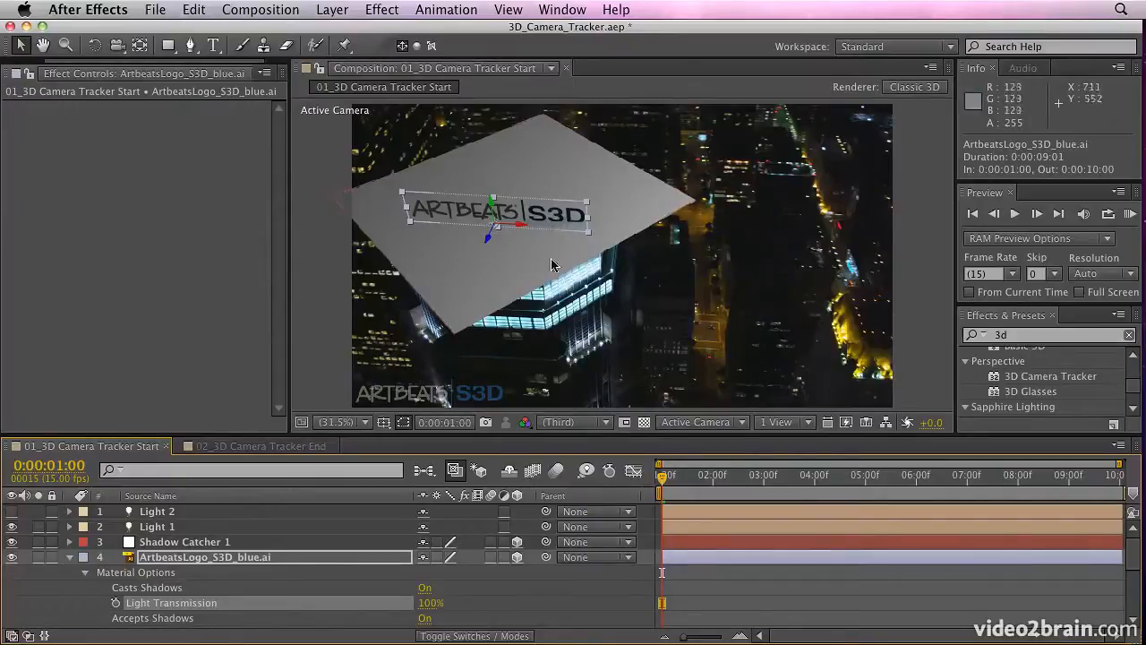
# Set both Diffuse and Ambient to 100% in the ArtbeatsLogo_S3D_blue.ai layer's material options.
pyautogui.moveTo(681, 477); pyautogui.dragTo(1124, 548)
pyautogui.press('Home')
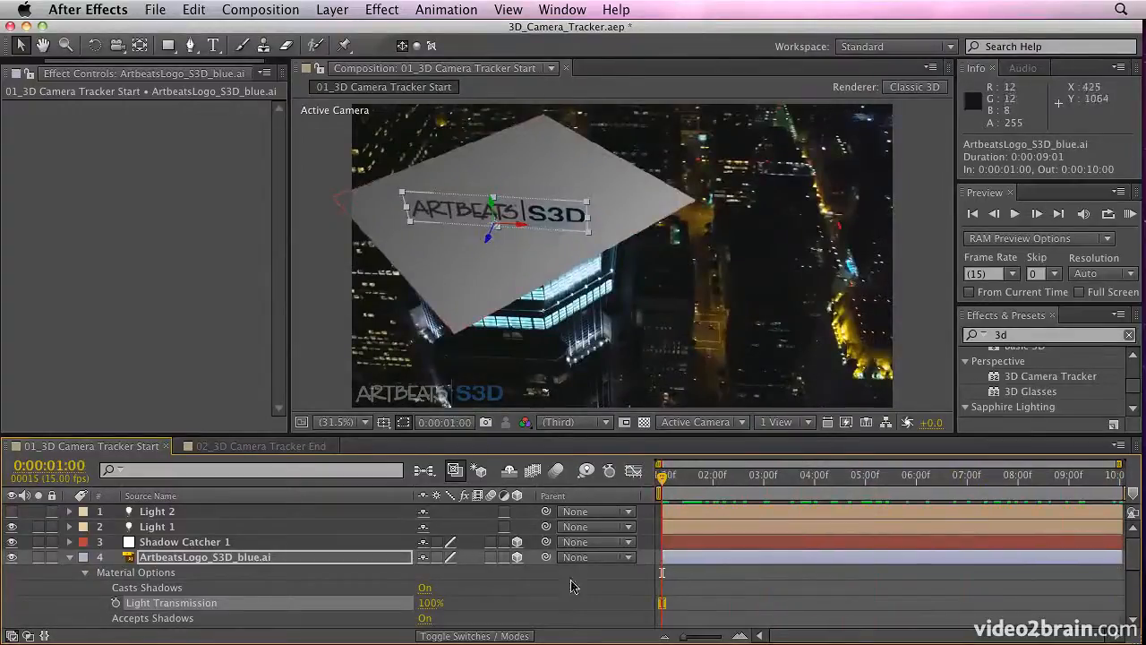
pyautogui.scroll(-4, 127, 582)
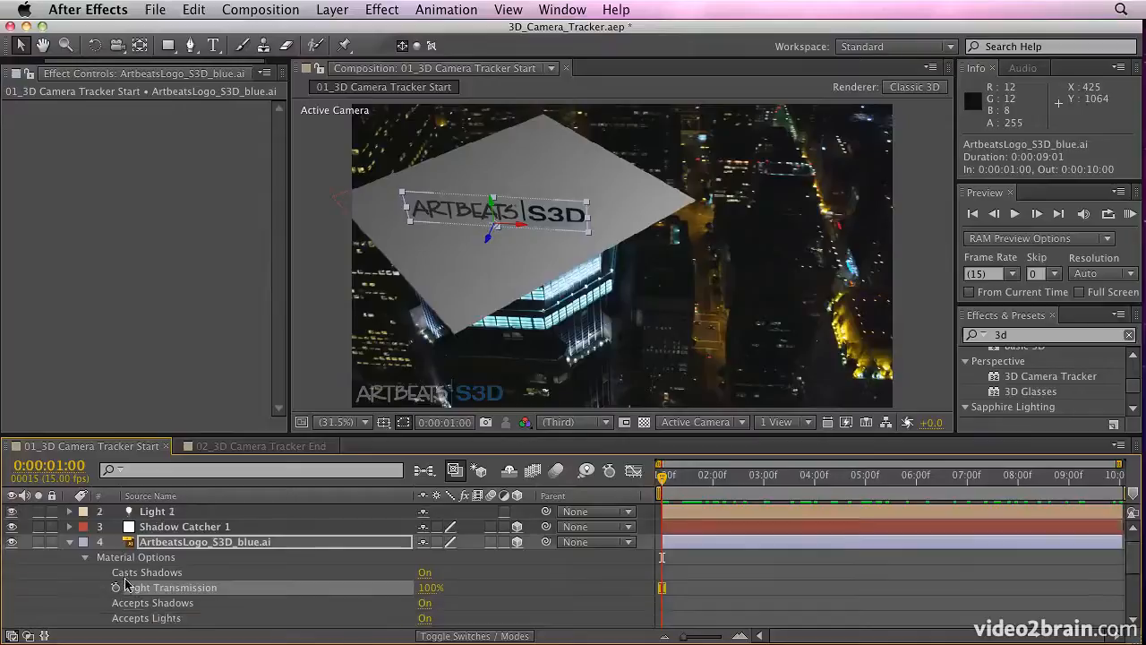
pyautogui.scroll(-3, 127, 582)
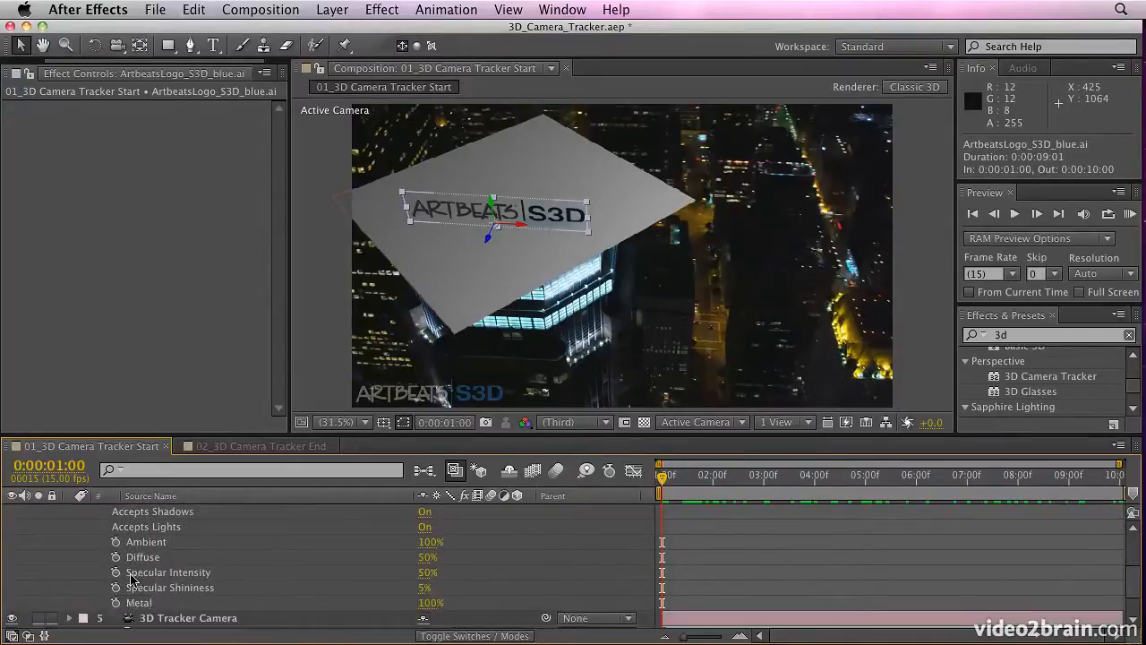
pyautogui.moveTo(427, 558); pyautogui.dragTo(477, 559)
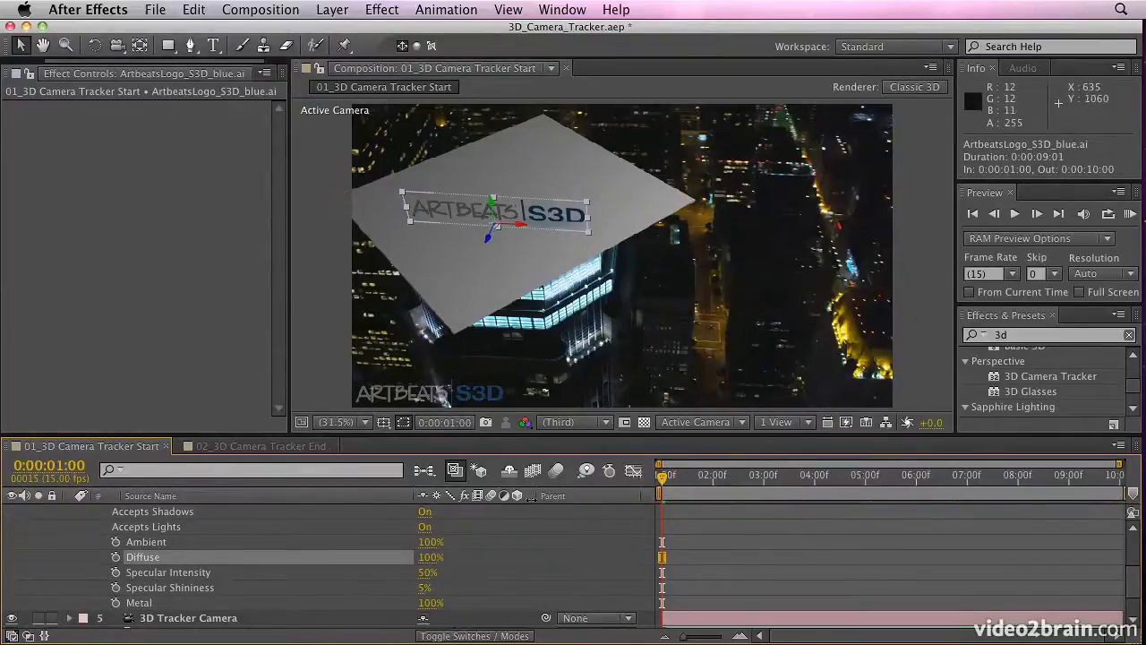
pyautogui.moveTo(429, 543); pyautogui.dragTo(402, 542)
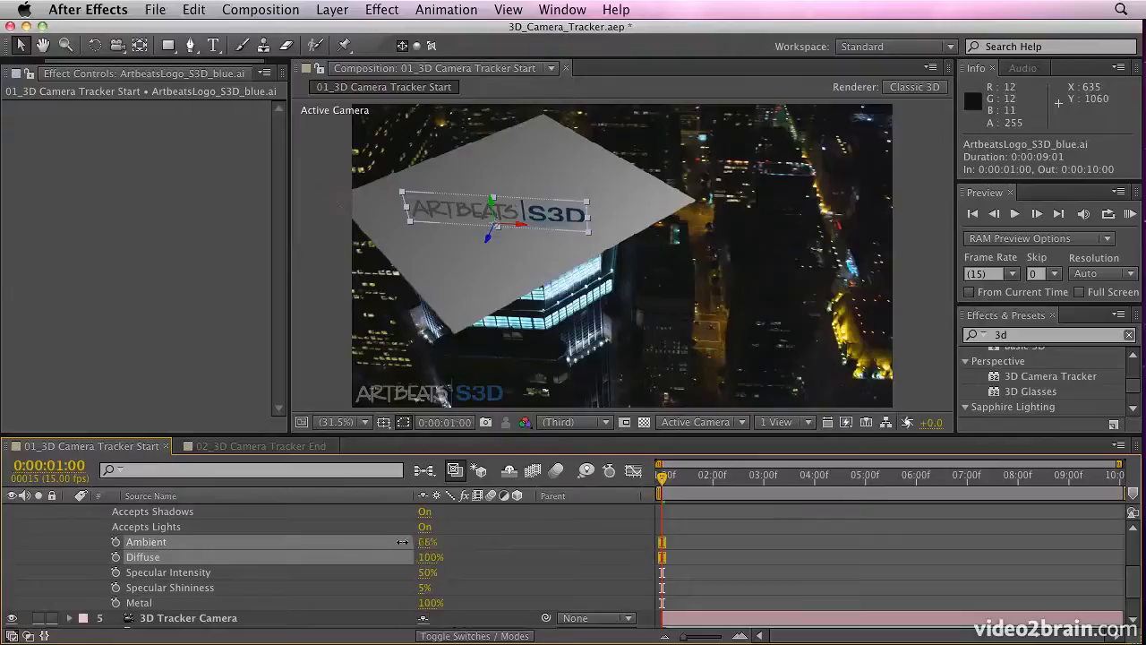
pyautogui.click(521, 537)
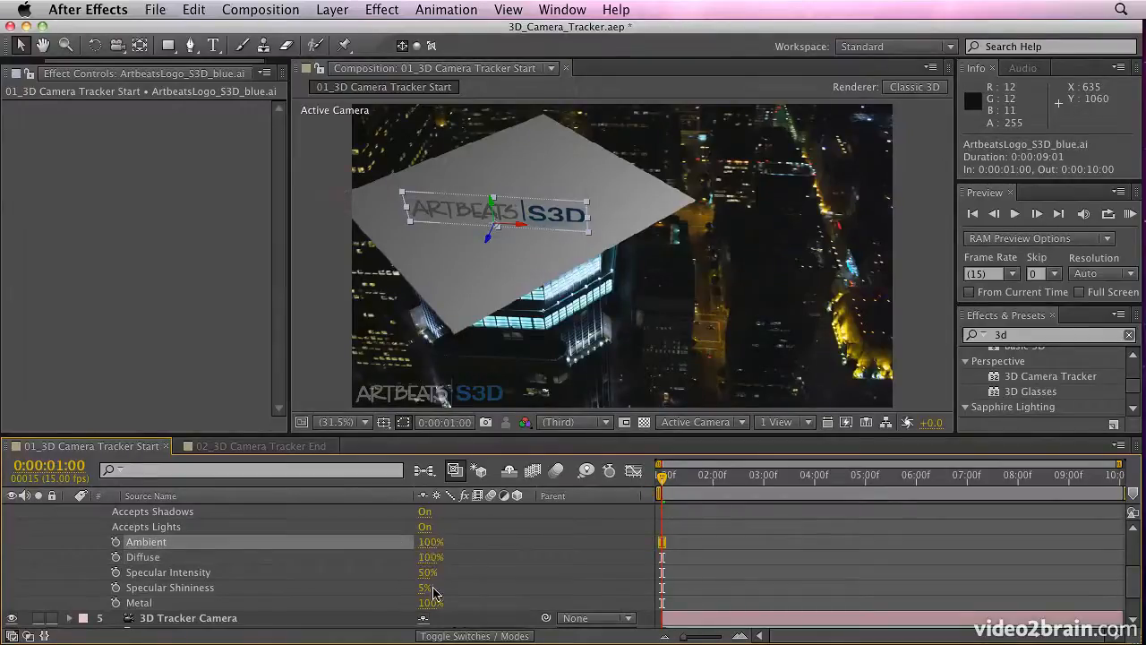
# Set the logo layer's Specular Intensity to 17% and collapse its material options.
pyautogui.moveTo(427, 572); pyautogui.dragTo(494, 573)
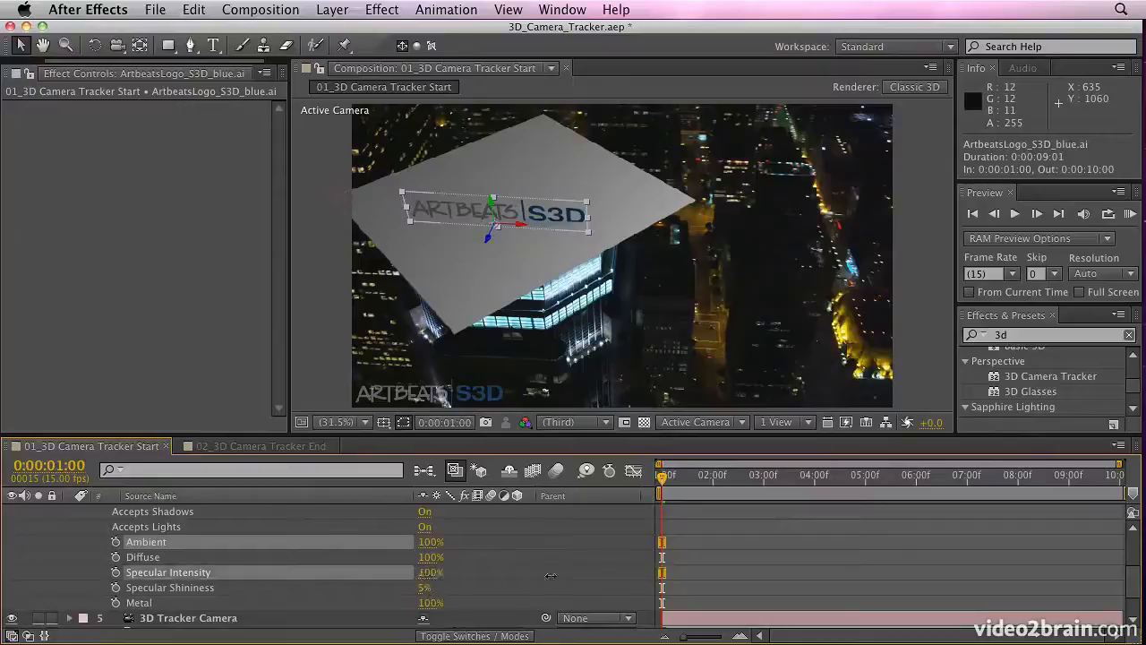
pyautogui.click(453, 576)
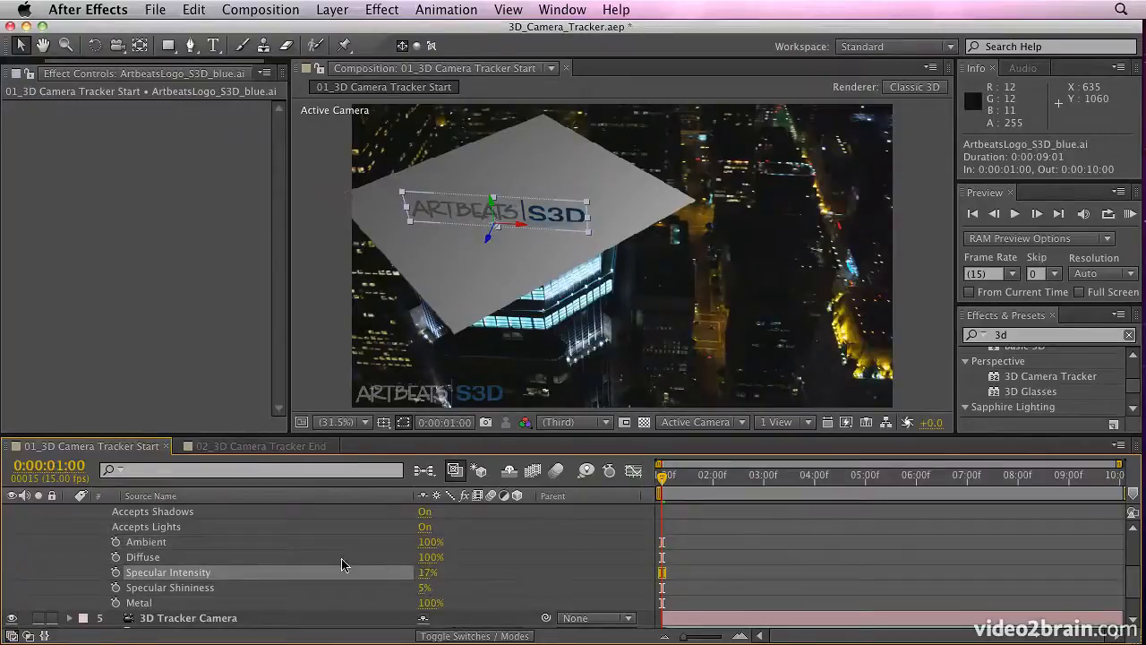
pyautogui.scroll(2, 403, 609)
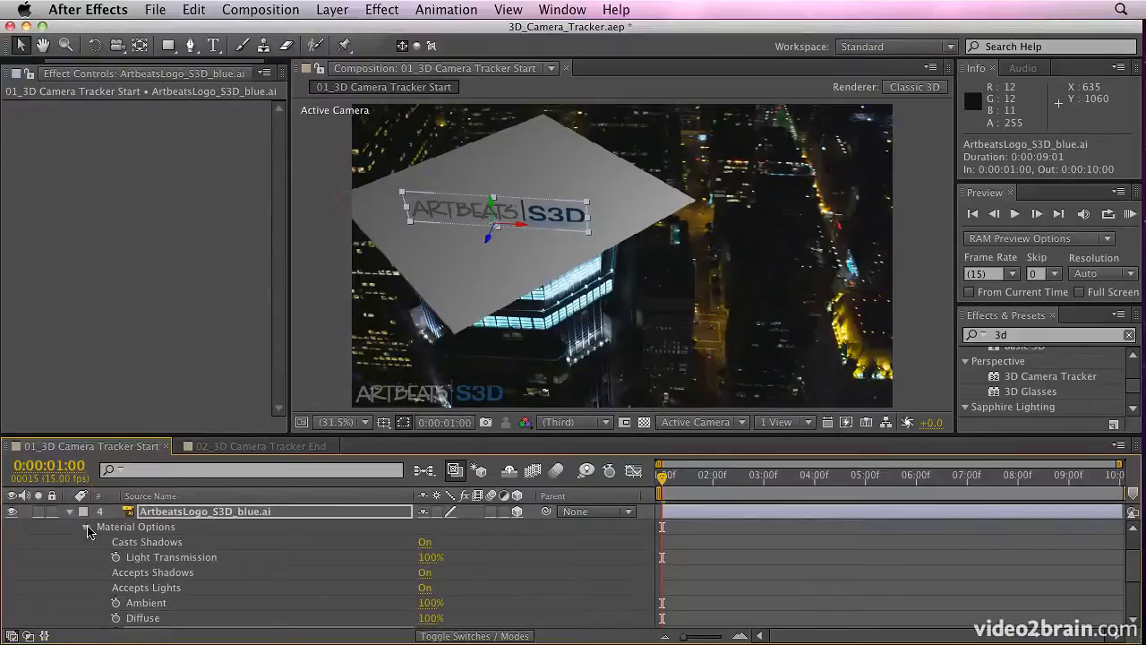
pyautogui.click(87, 529)
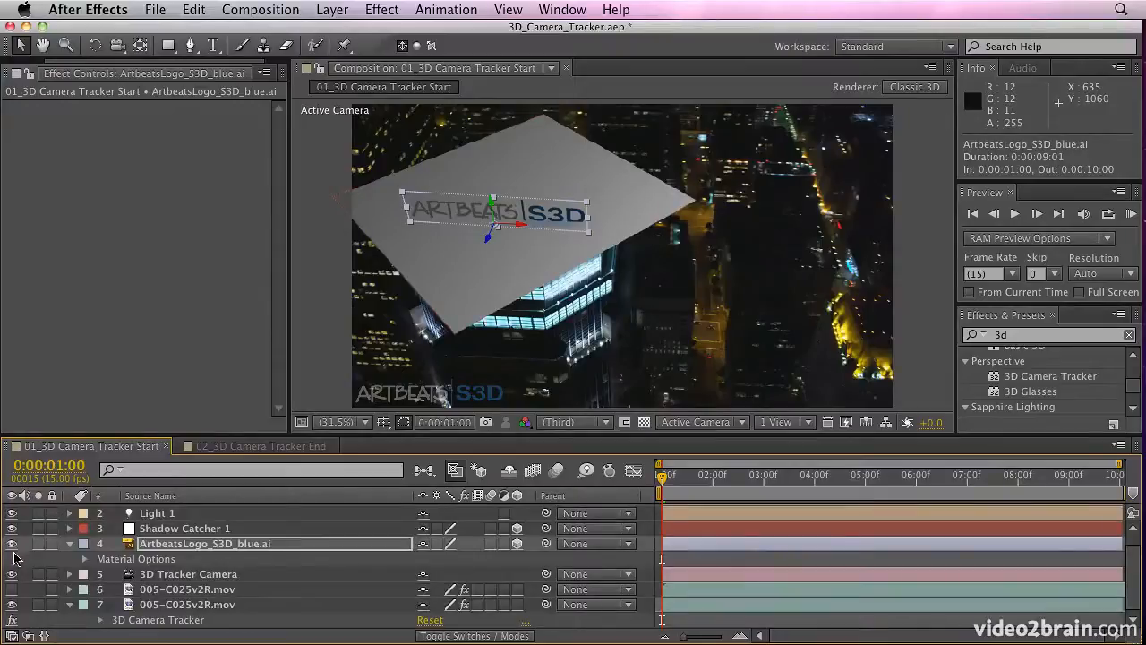
# Make Light 2 visible again and lower its intensity in the light settings until the logo is only dimly lit.
pyautogui.scroll(1, 195, 518)
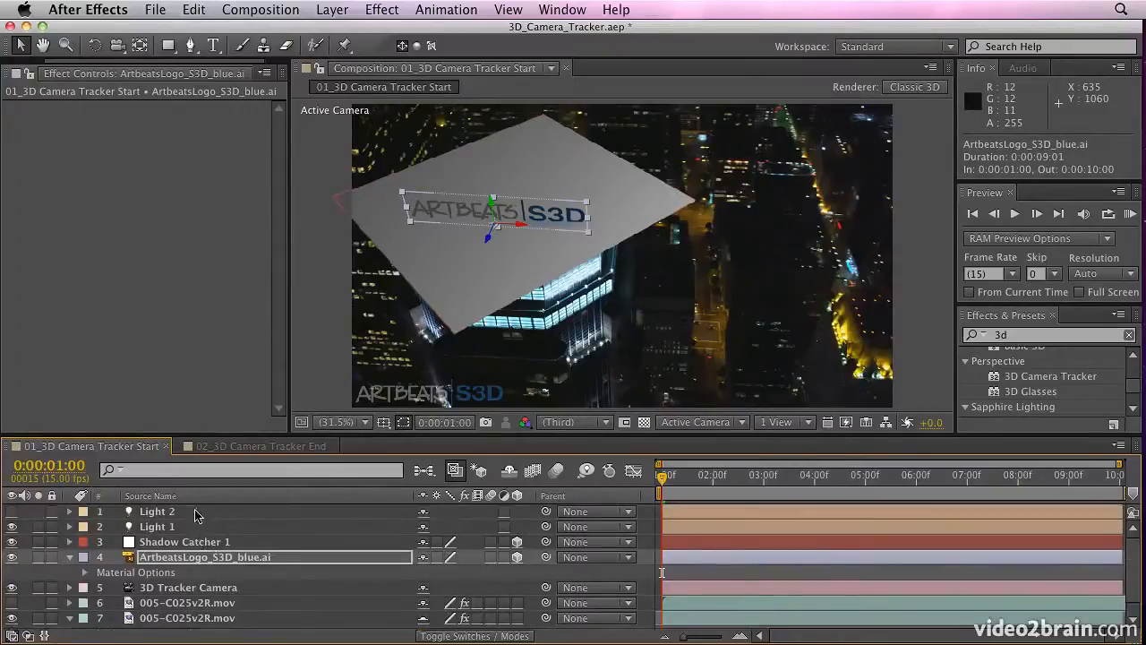
pyautogui.click(12, 512)
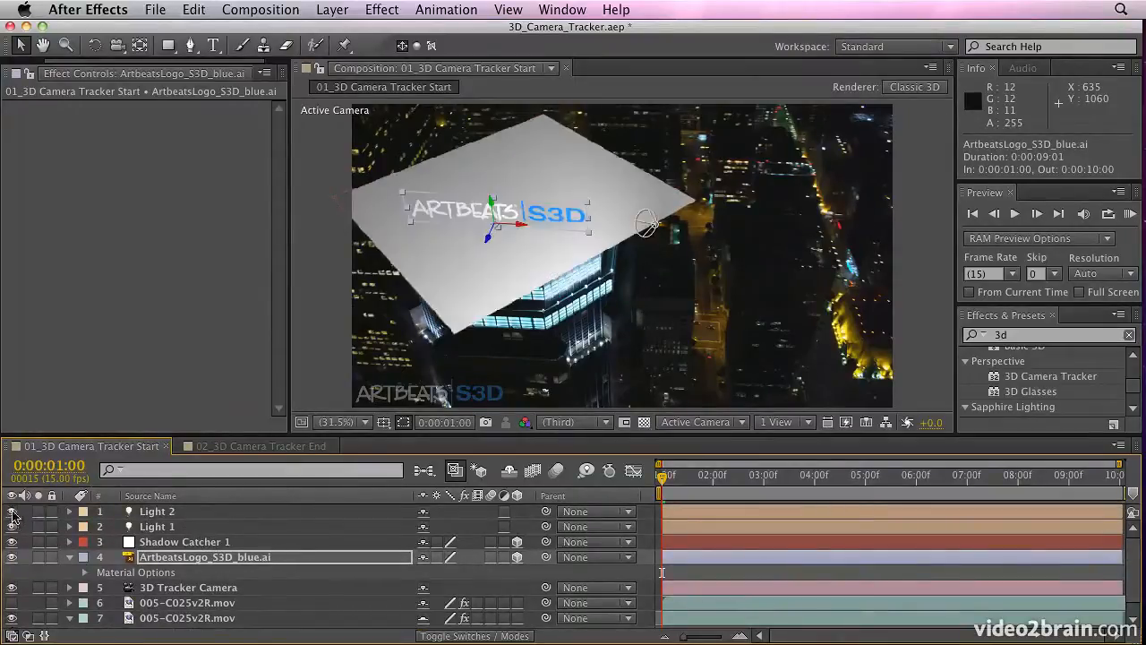
pyautogui.click(157, 511)
pyautogui.doubleClick(185, 512)
pyautogui.moveTo(656, 123); pyautogui.dragTo(966, 91)
pyautogui.moveTo(864, 215); pyautogui.dragTo(794, 215)
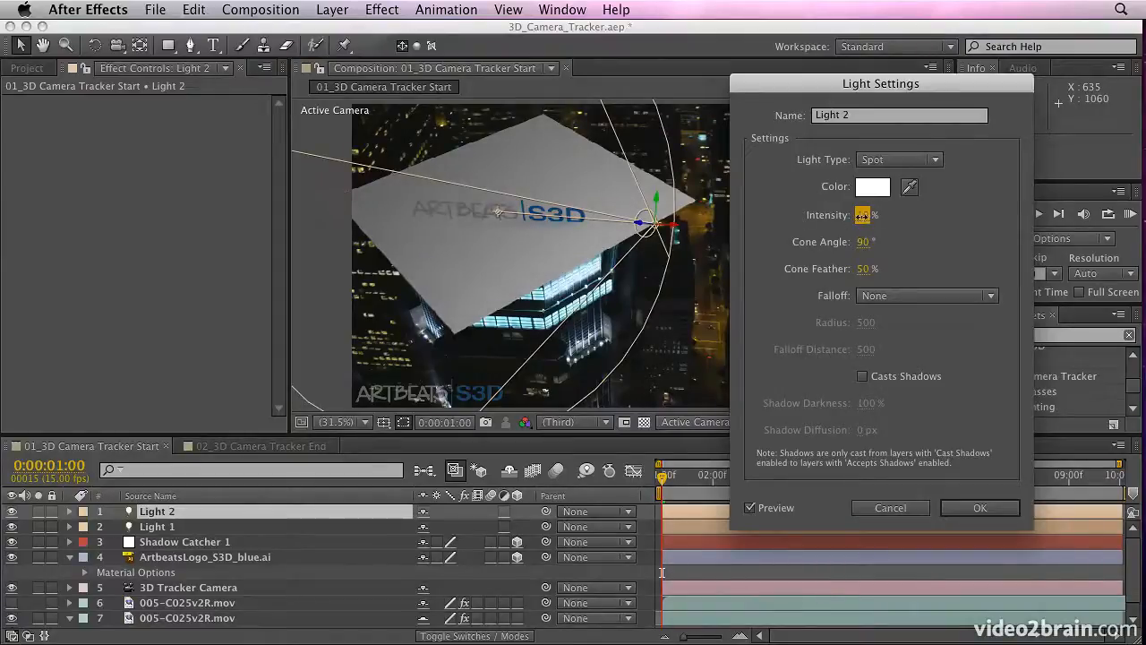
pyautogui.moveTo(861, 215); pyautogui.dragTo(868, 215)
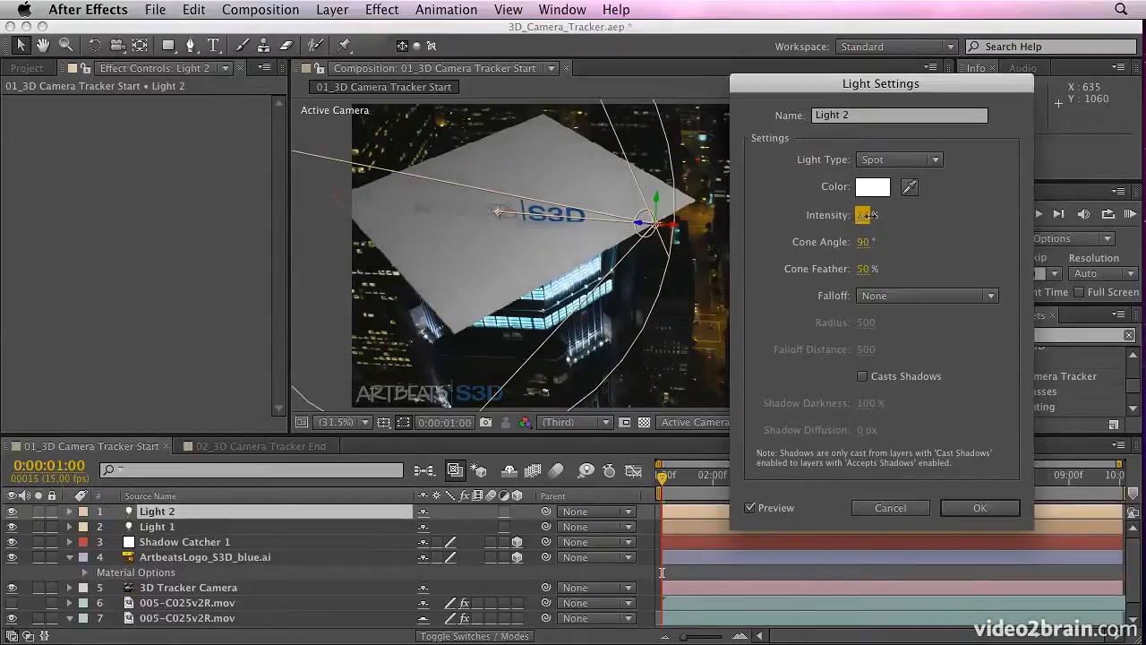
pyautogui.click(751, 507)
pyautogui.click(751, 508)
pyautogui.click(861, 215)
pyautogui.moveTo(862, 215); pyautogui.dragTo(852, 215)
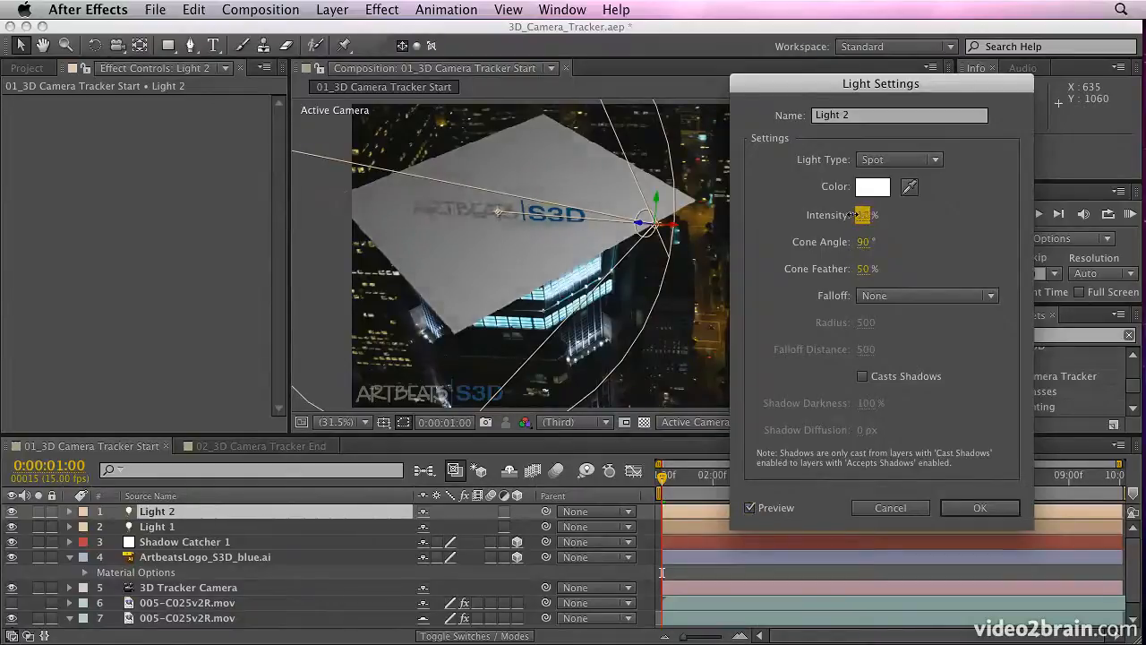
pyautogui.click(980, 507)
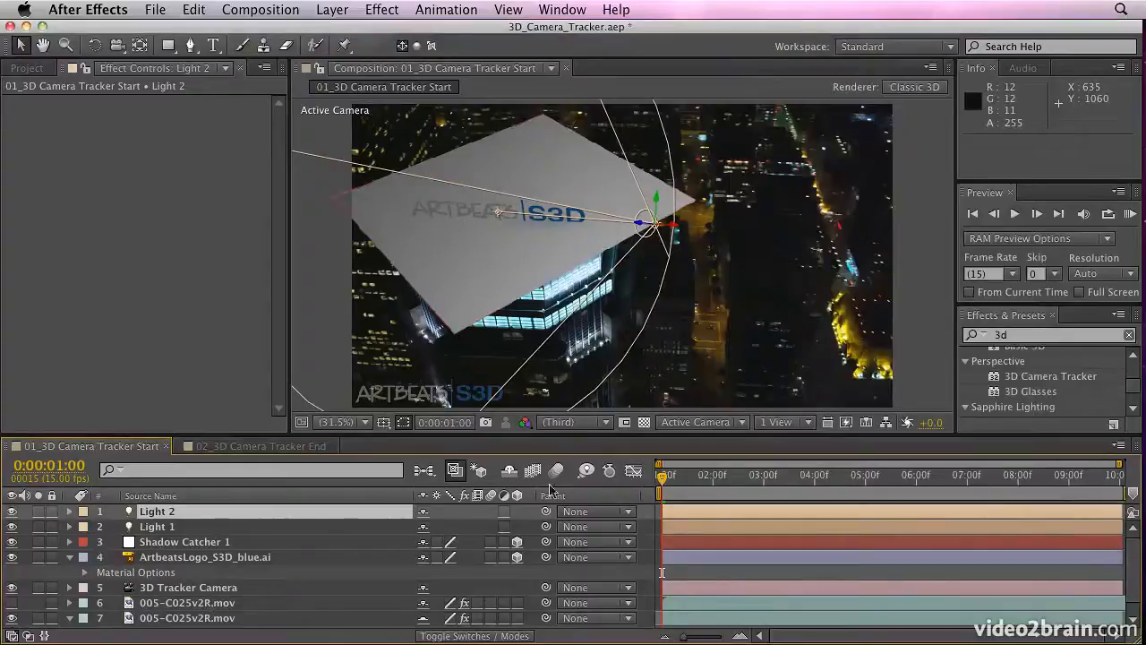
# Set Accepts Shadows to Only in the Shadow Catcher 1 layer's material options.
pyautogui.moveTo(663, 476); pyautogui.dragTo(567, 500)
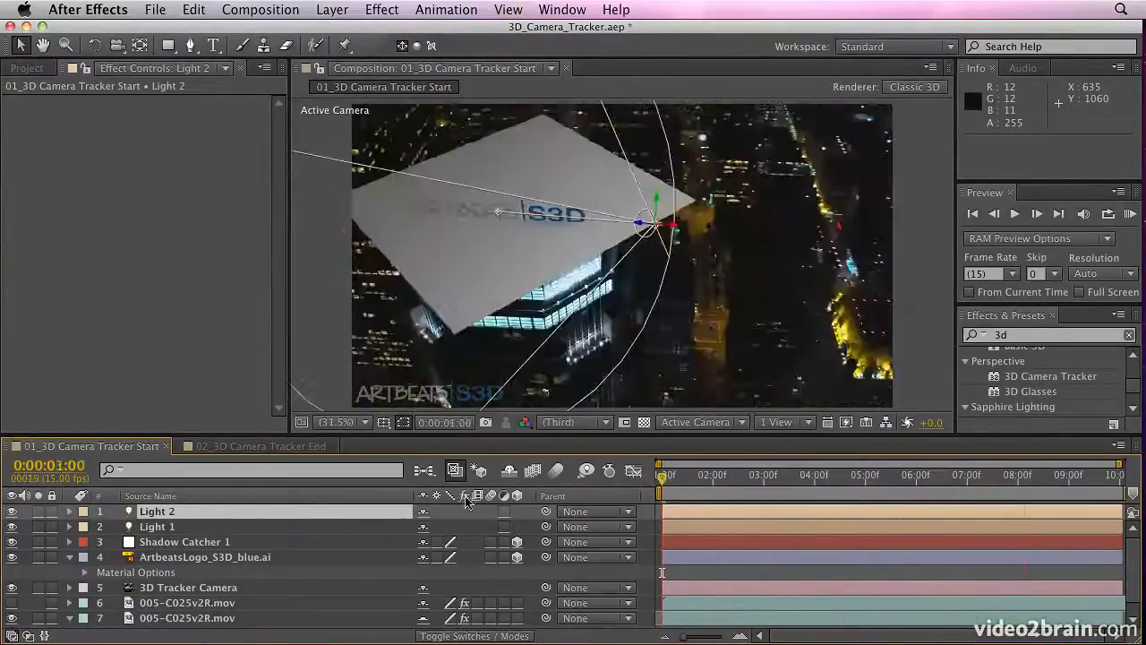
pyautogui.click(168, 542)
pyautogui.press('a')
pyautogui.press('a')
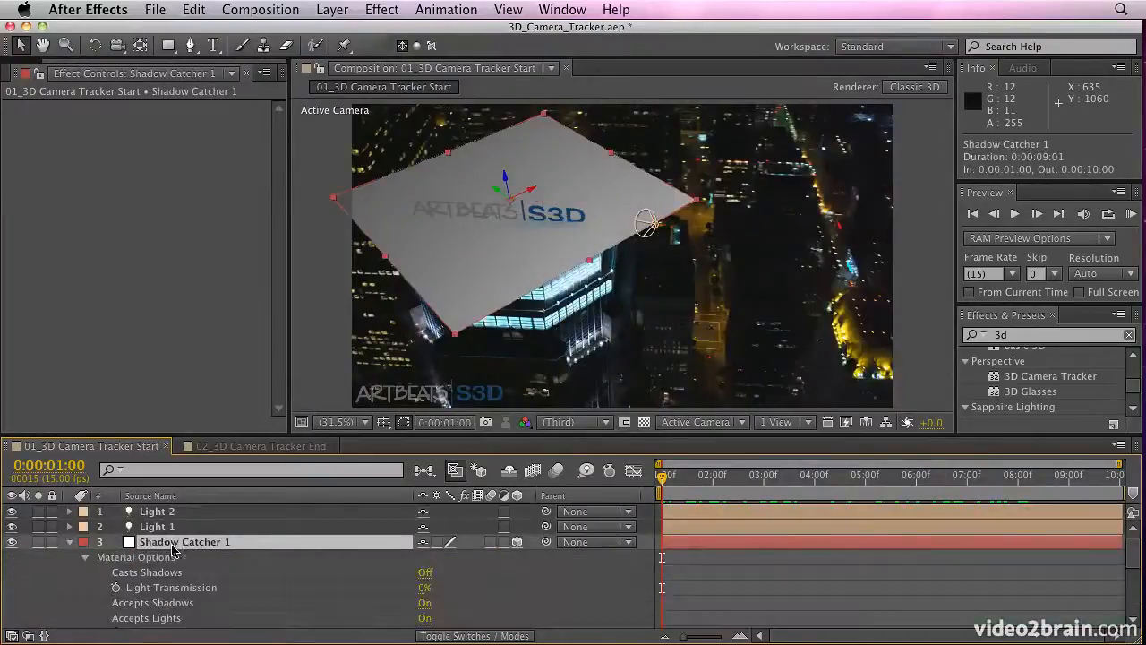
pyautogui.scroll(-1, 452, 607)
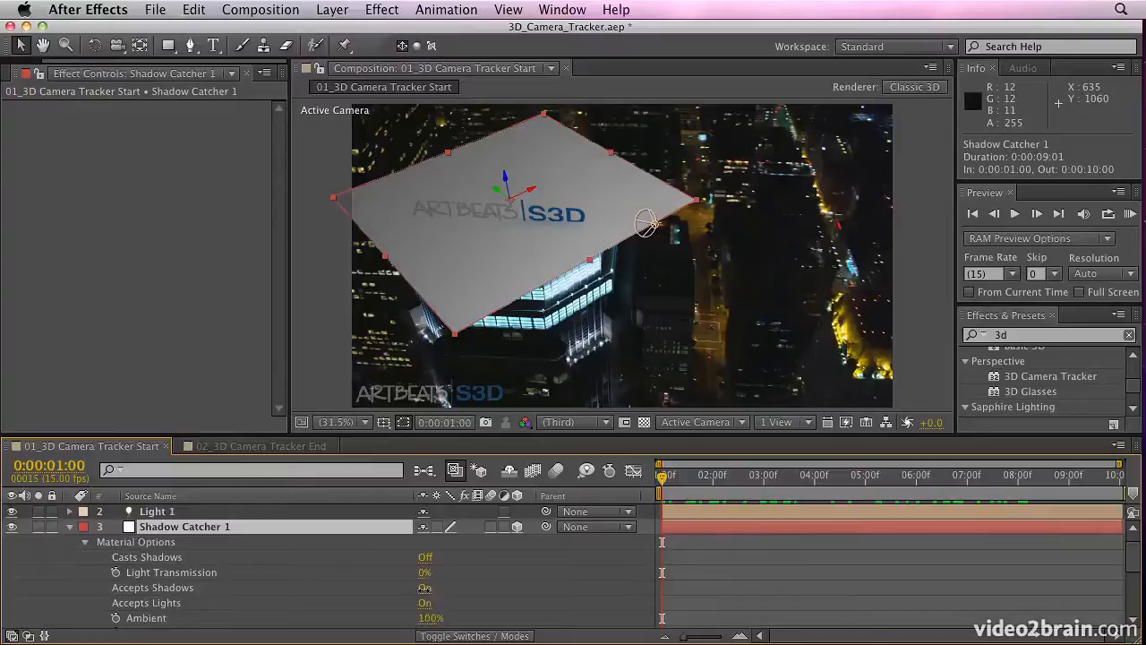
pyautogui.click(426, 591)
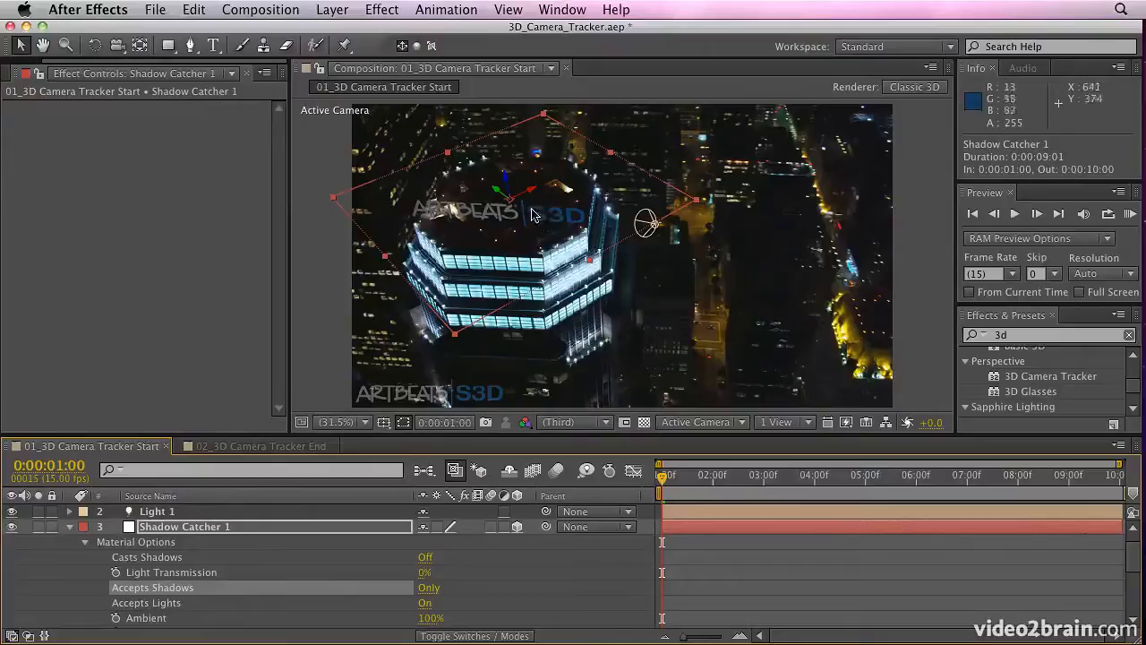
# Play a RAM preview of the tracked logo shot and return the current time to 0:00:01:00.
pyautogui.moveTo(667, 477); pyautogui.dragTo(605, 505)
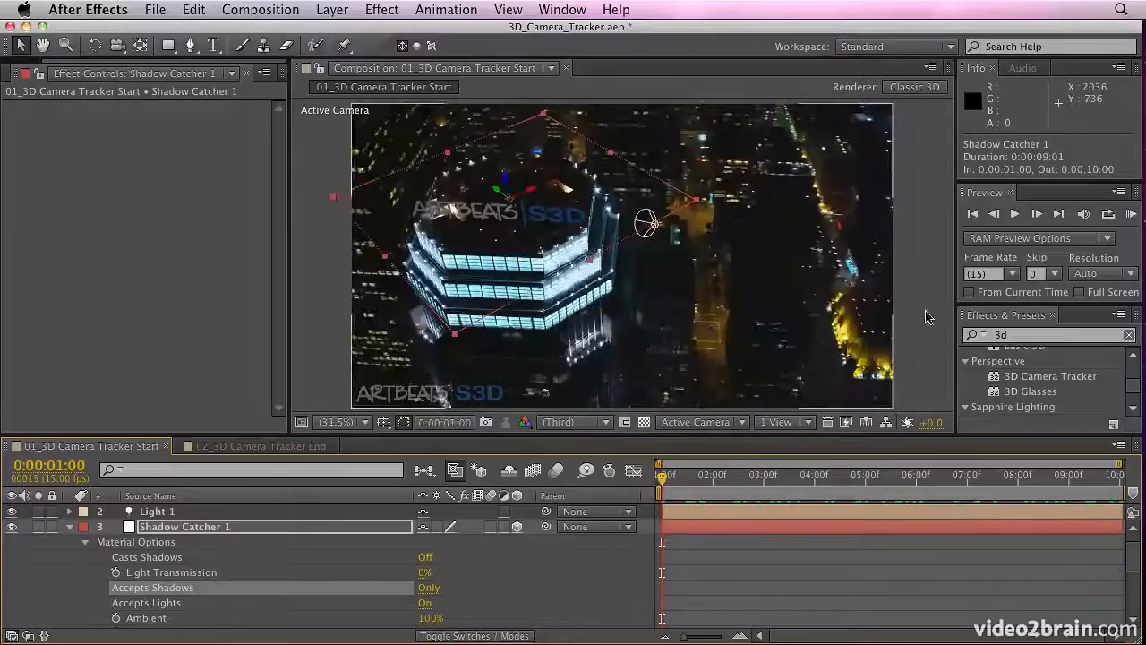
pyautogui.click(1131, 215)
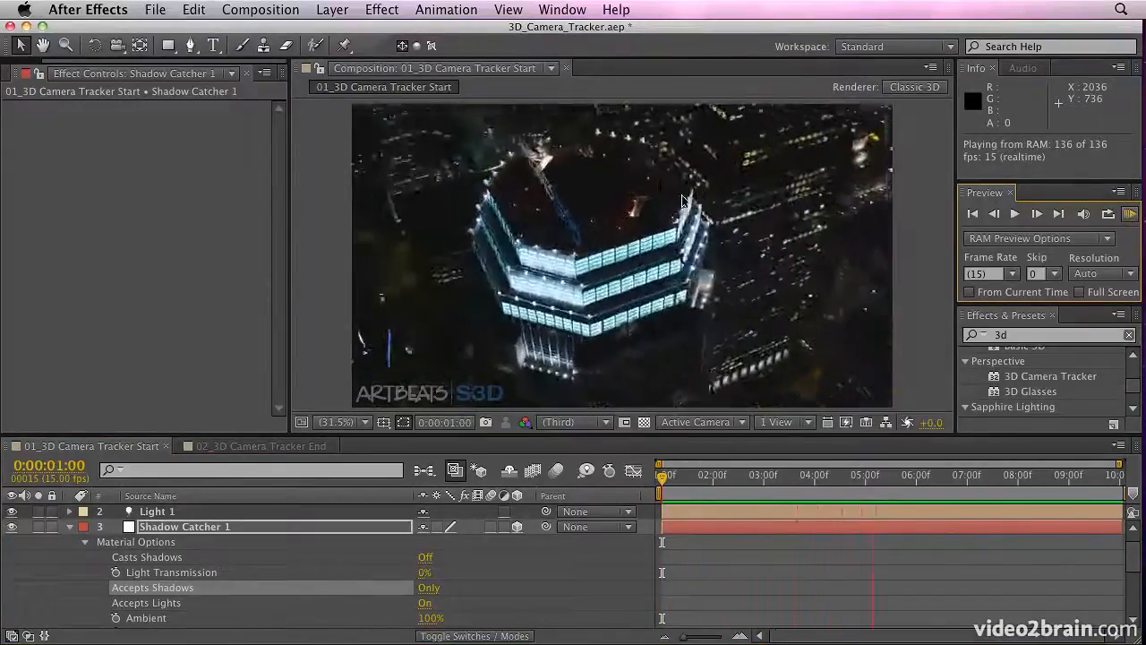
pyautogui.press('space')
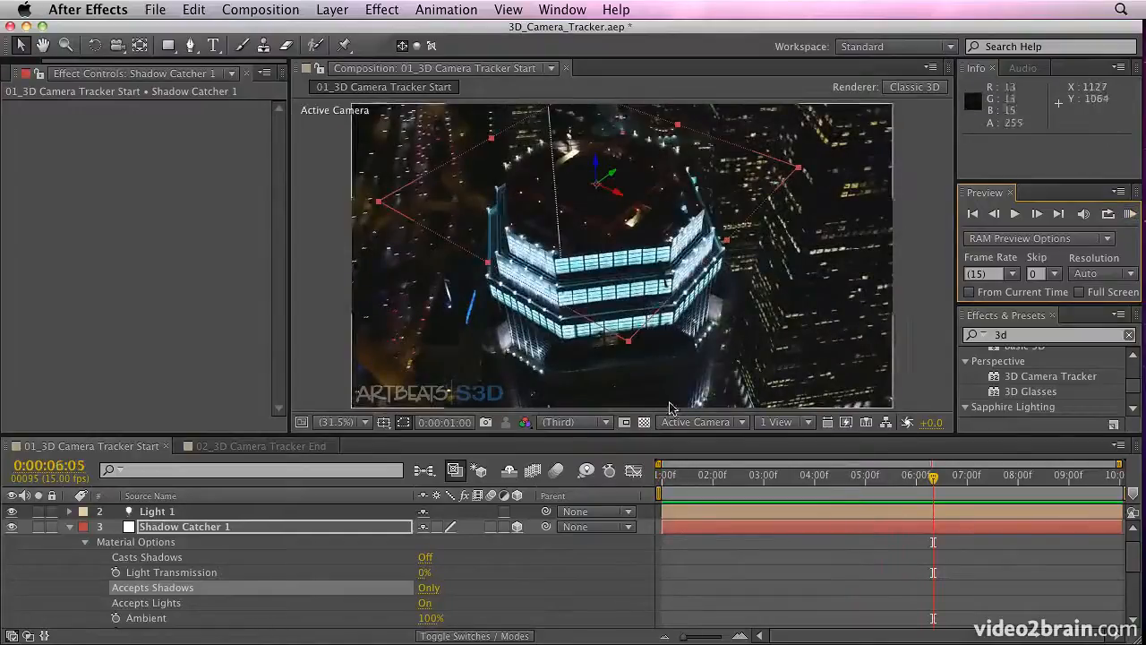
pyautogui.moveTo(704, 482); pyautogui.dragTo(540, 475)
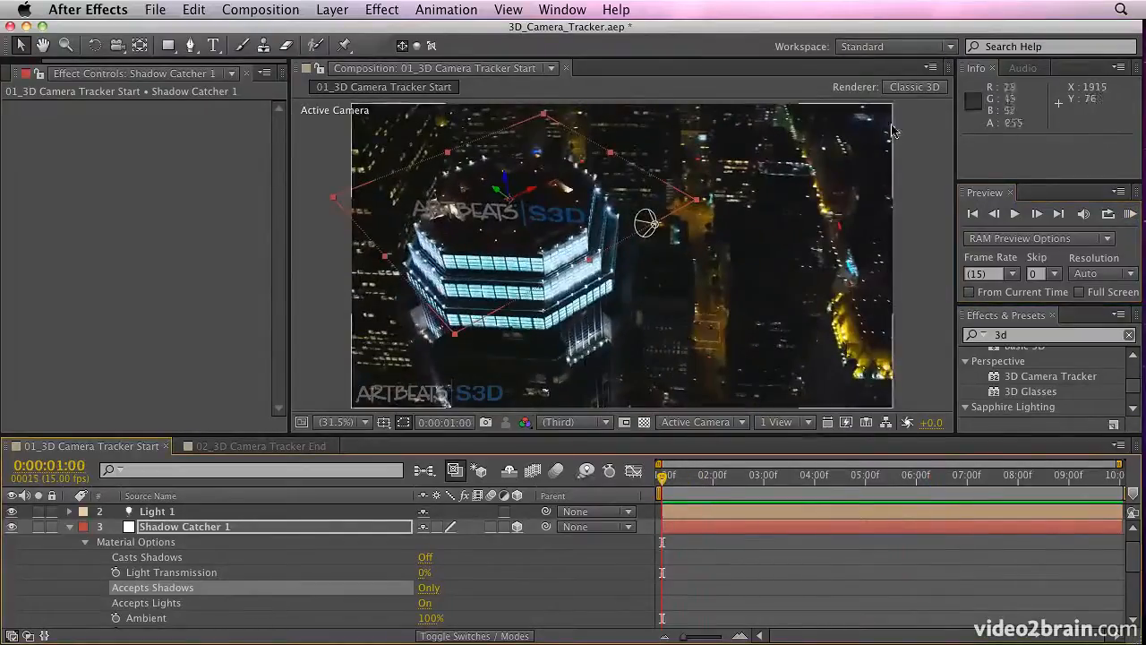
# Switch the composition's renderer to Ray-traced 3D and keep fast previews at Off (Final Quality).
pyautogui.click(915, 87)
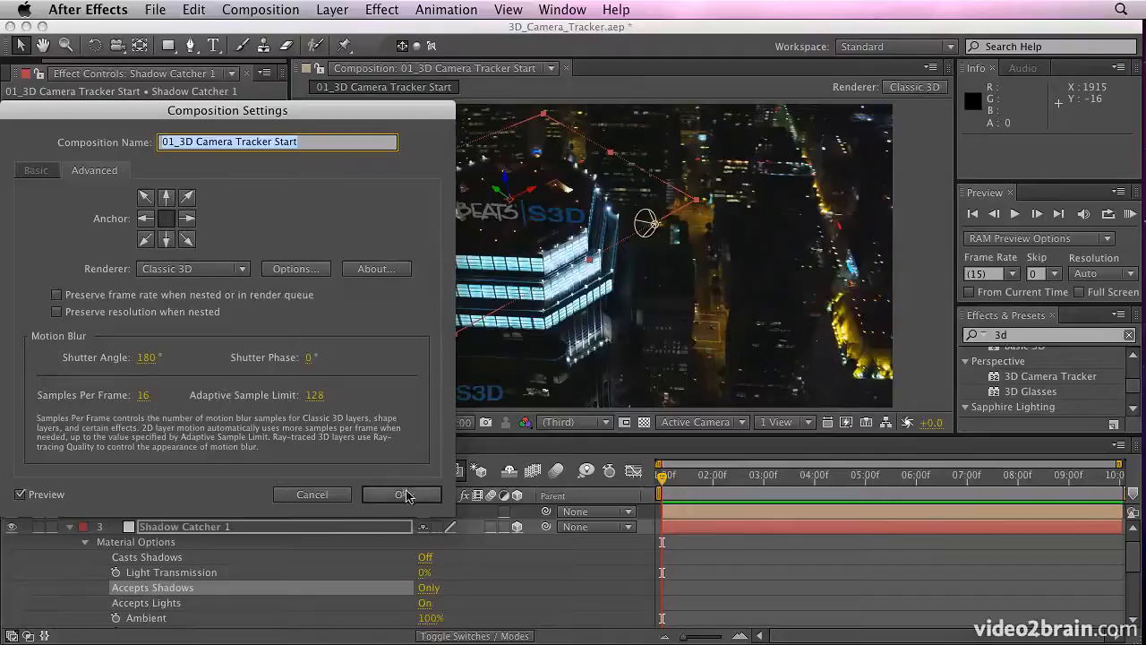
pyautogui.click(238, 269)
pyautogui.click(219, 304)
pyautogui.click(414, 495)
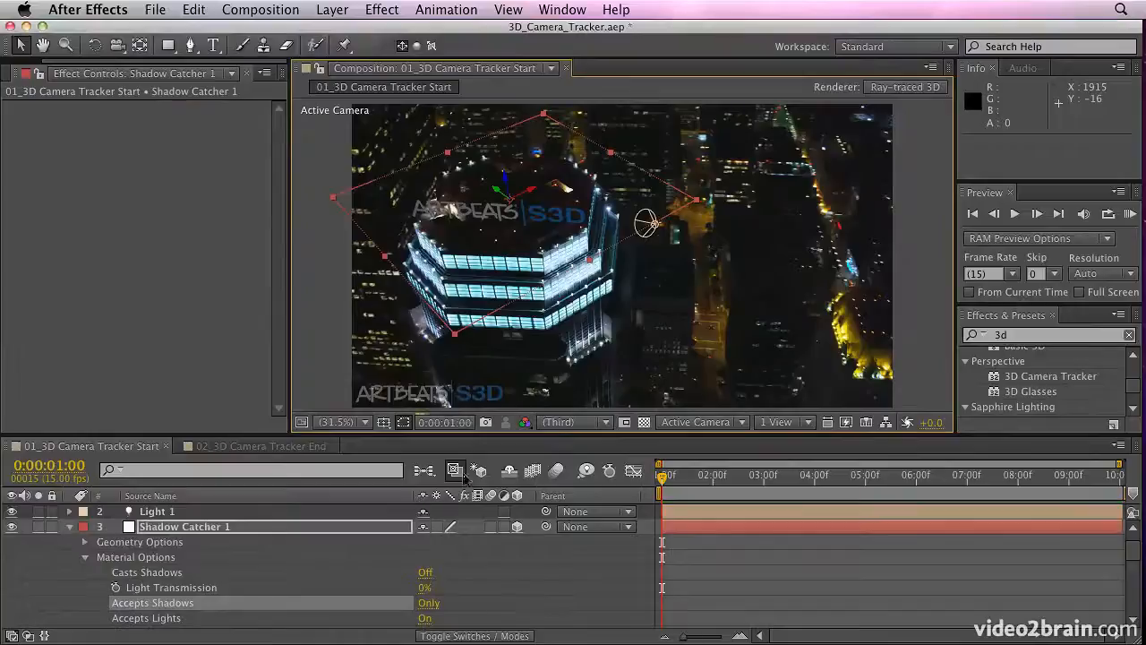
pyautogui.click(847, 423)
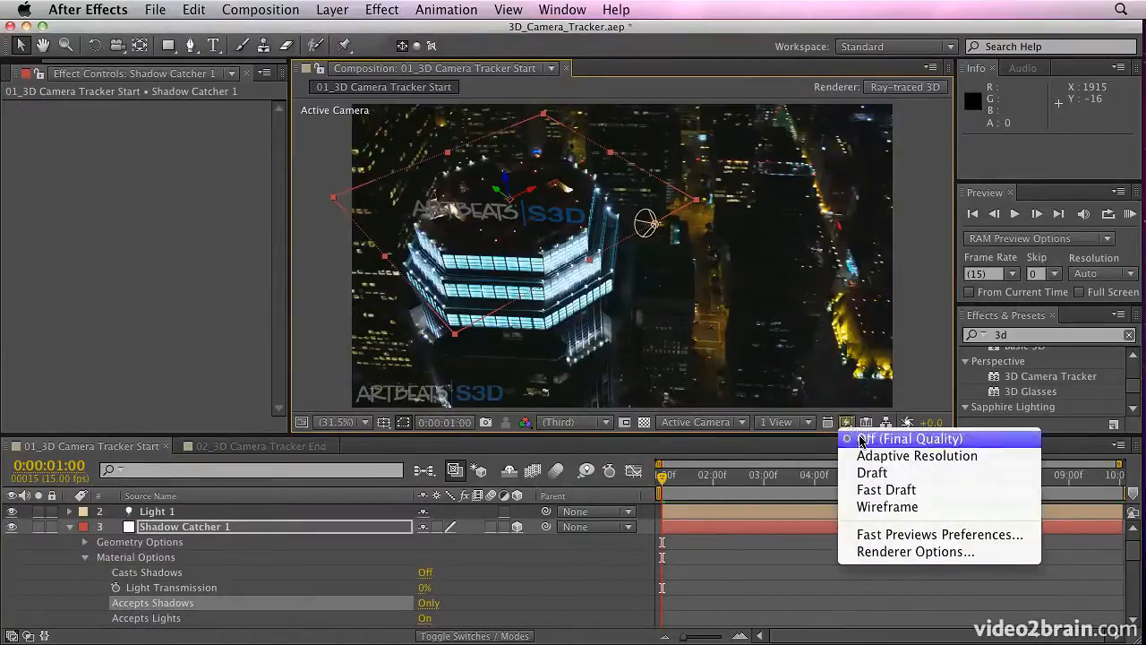
pyautogui.click(860, 438)
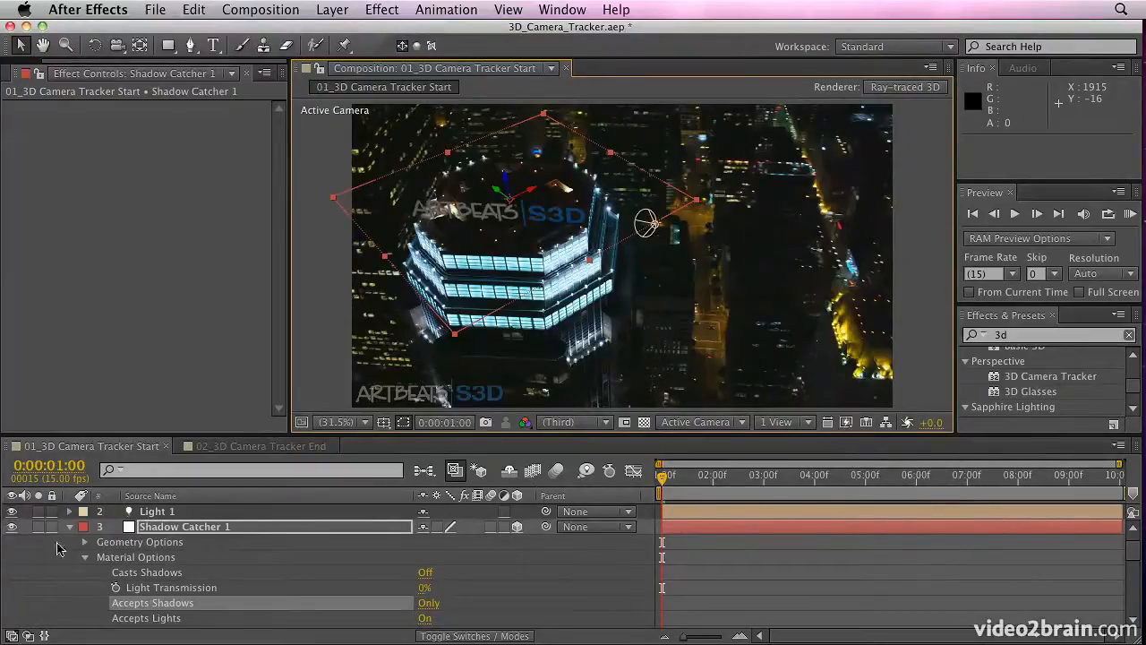
# Create a shape layer from the ArtbeatsLogo_S3D_blue.ai vector layer and collapse the original logo layer.
pyautogui.click(69, 527)
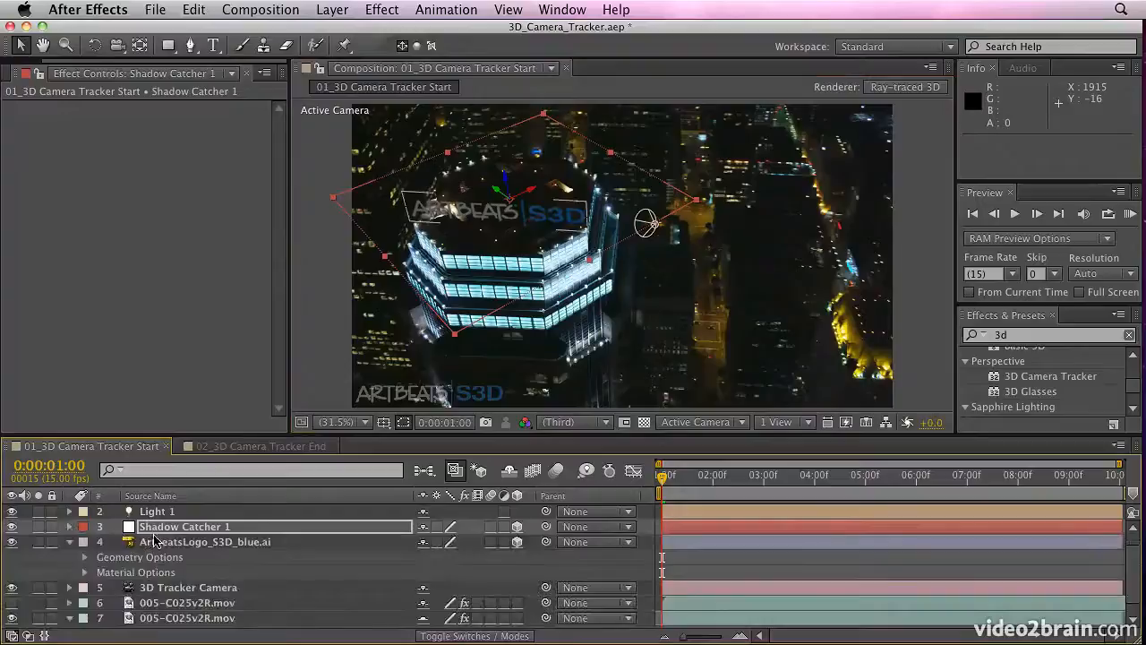
pyautogui.click(86, 557)
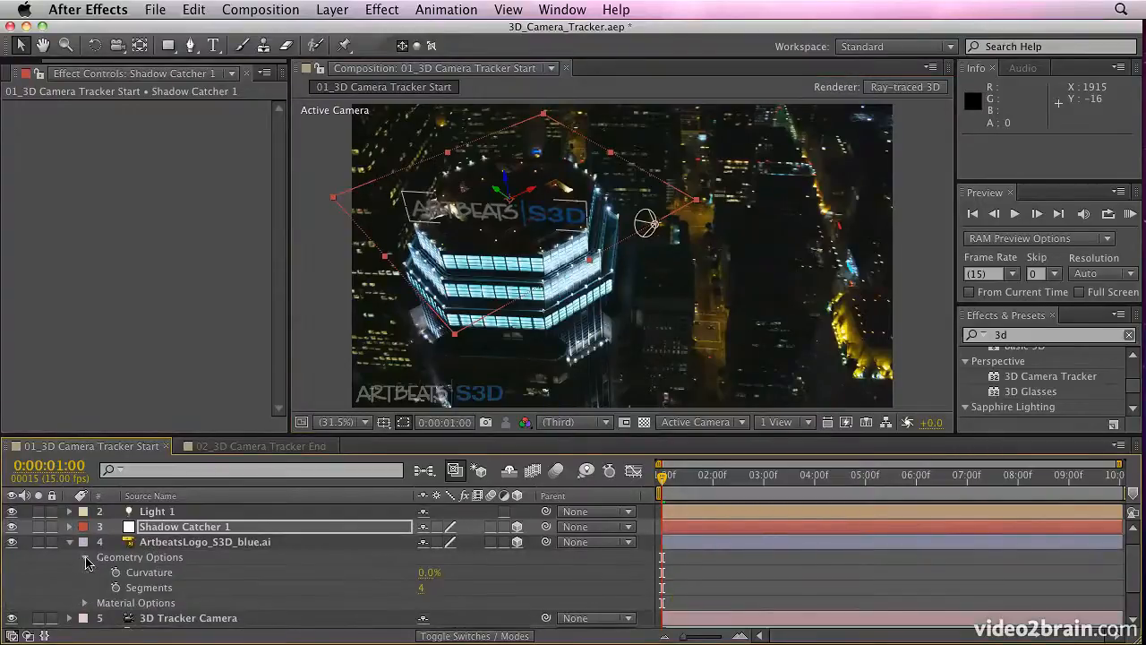
pyautogui.click(189, 543)
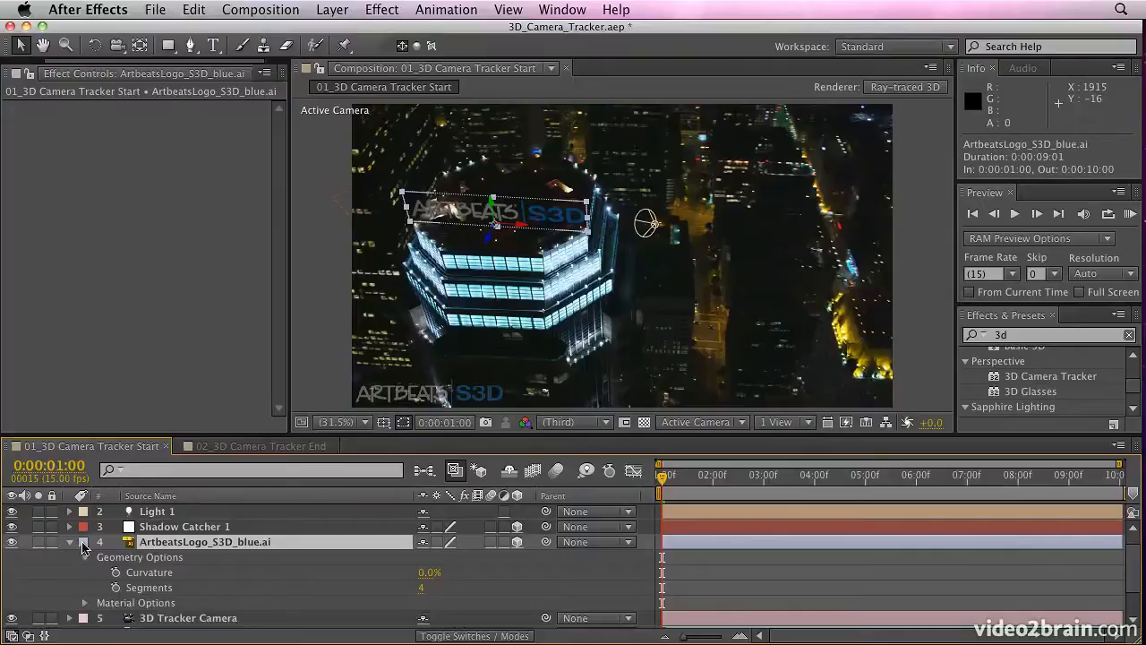
pyautogui.click(331, 9)
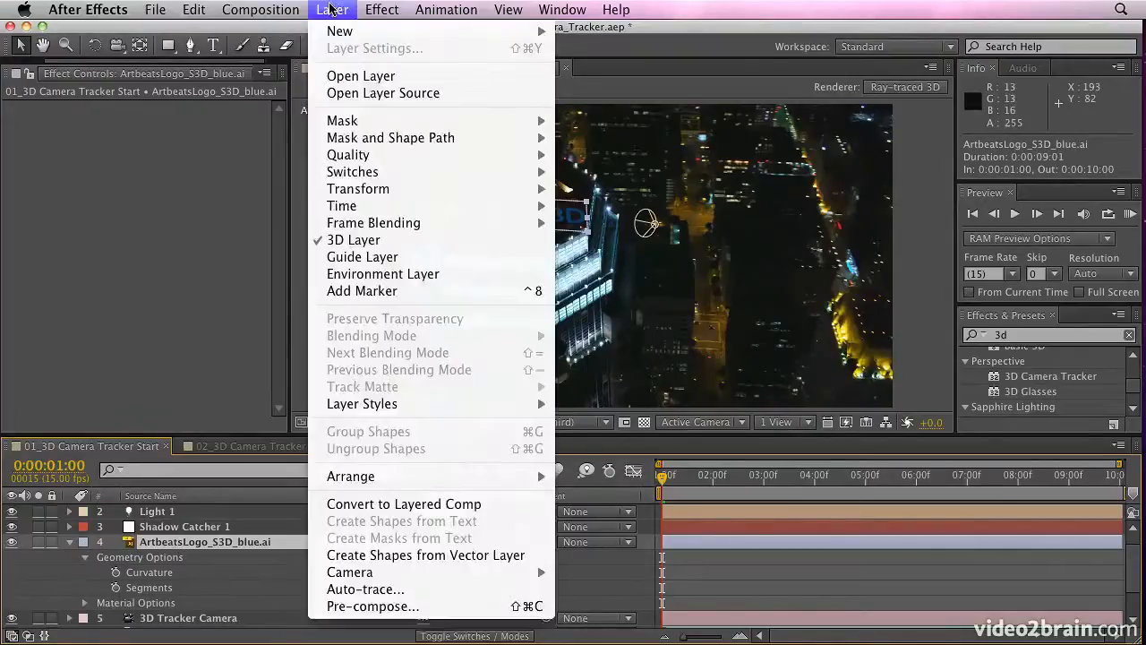
pyautogui.click(416, 552)
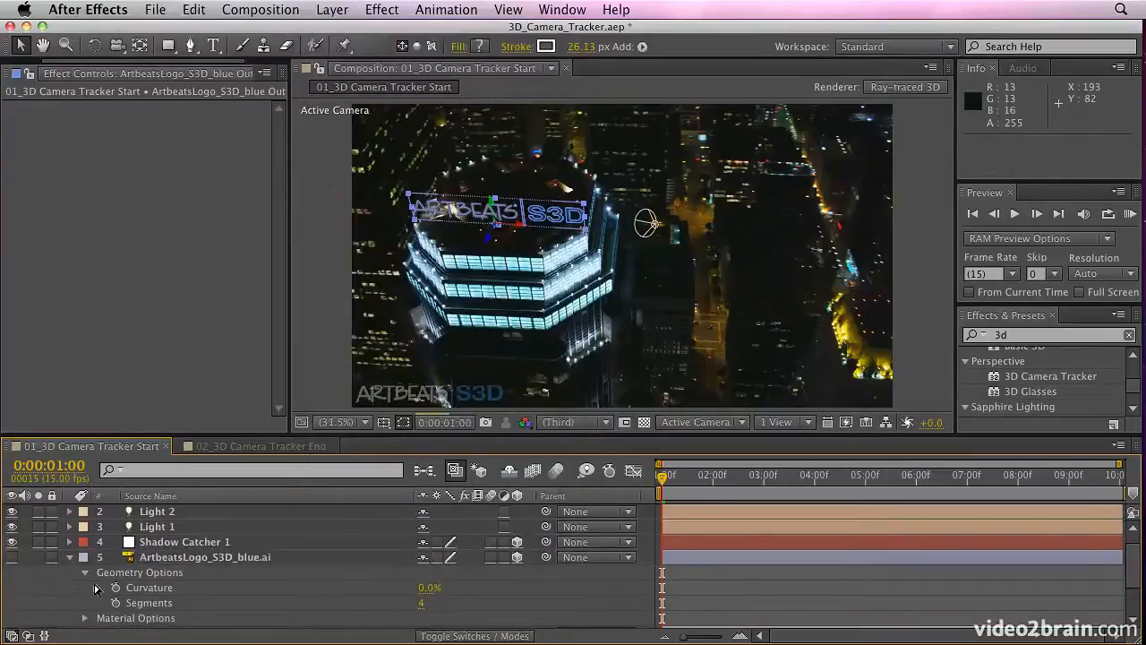
pyautogui.click(69, 558)
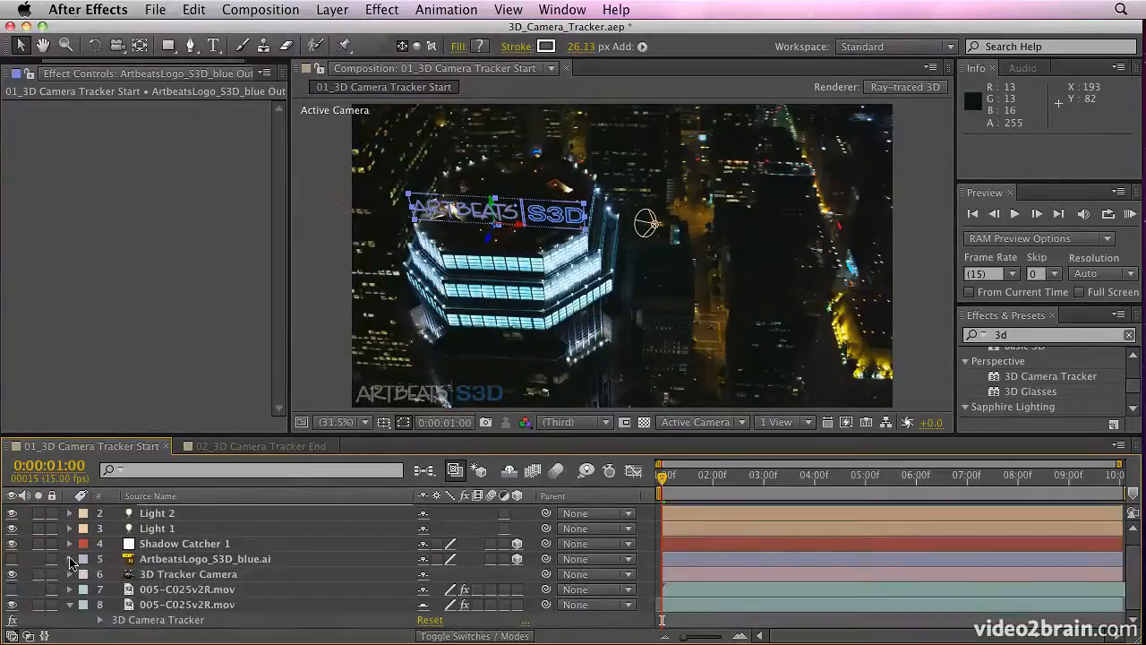
pyautogui.scroll(1, 228, 553)
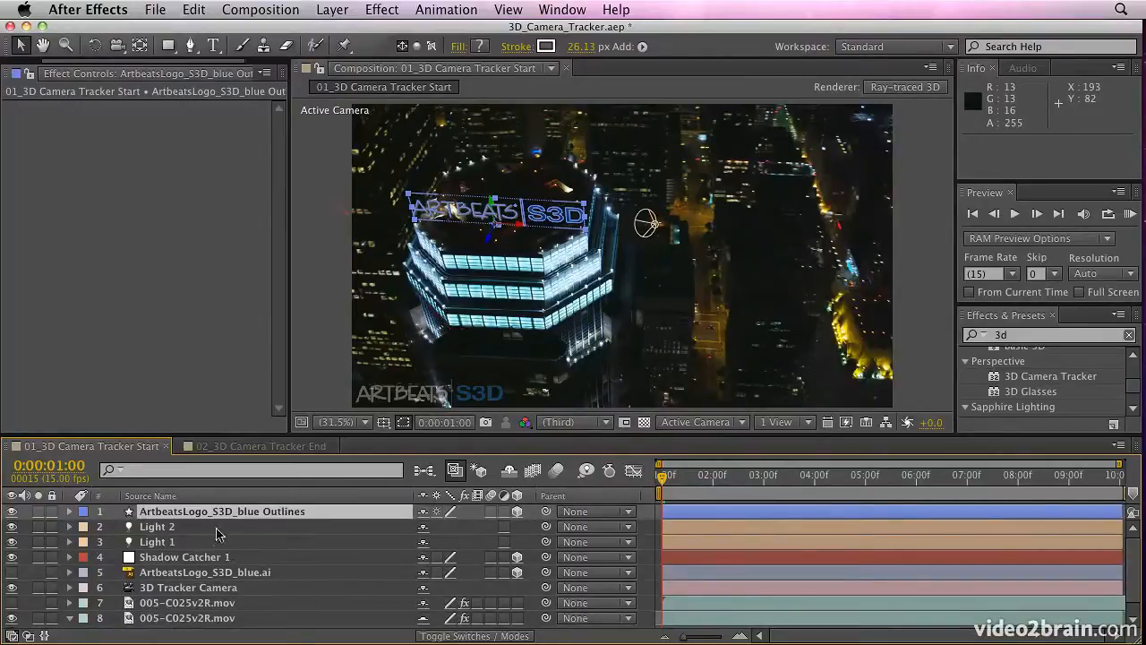
# Set the Extrusion Depth of the ArtbeatsLogo_S3D_blue Outlines layer to 56 and move the current time to 0:00:04:03.
pyautogui.click(70, 513)
pyautogui.click(86, 557)
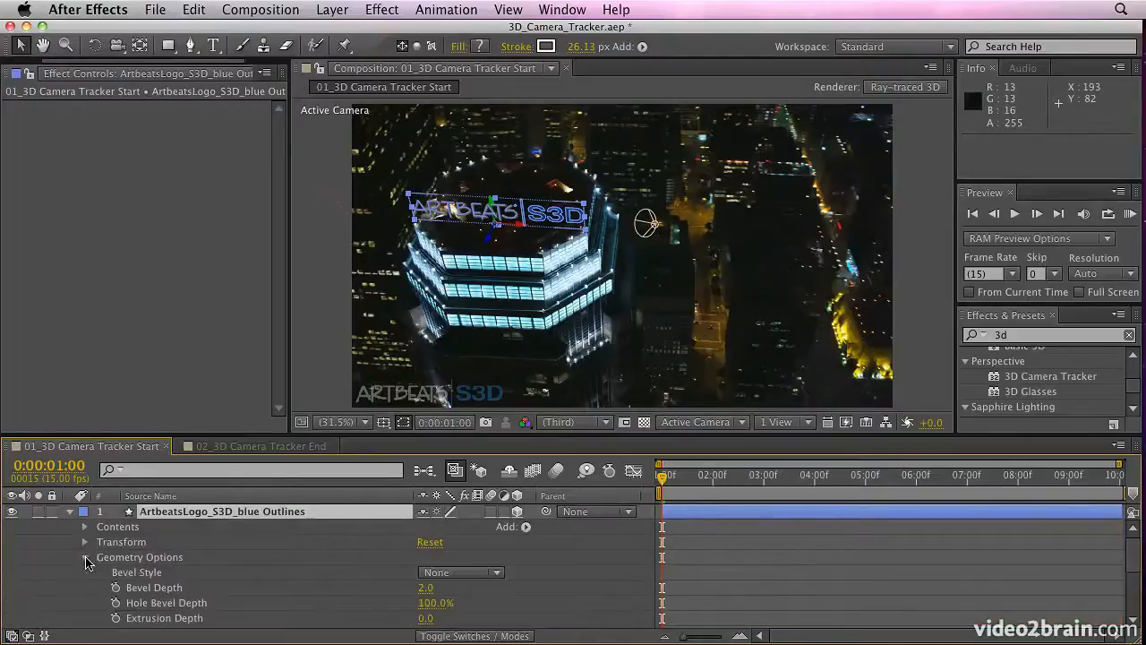
pyautogui.moveTo(425, 618); pyautogui.dragTo(471, 616)
pyautogui.moveTo(701, 474); pyautogui.dragTo(861, 486)
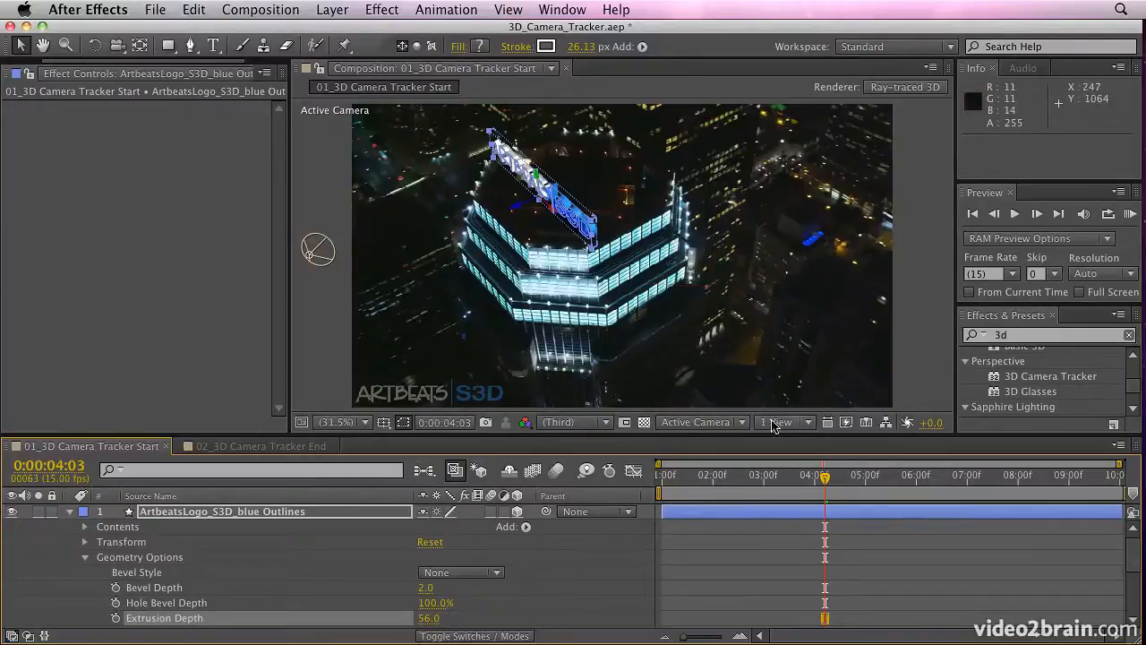
# Switch the composition's fast previews to Fast Draft and set the logo outlines' Extrusion Depth to 140.
pyautogui.click(846, 422)
pyautogui.click(878, 491)
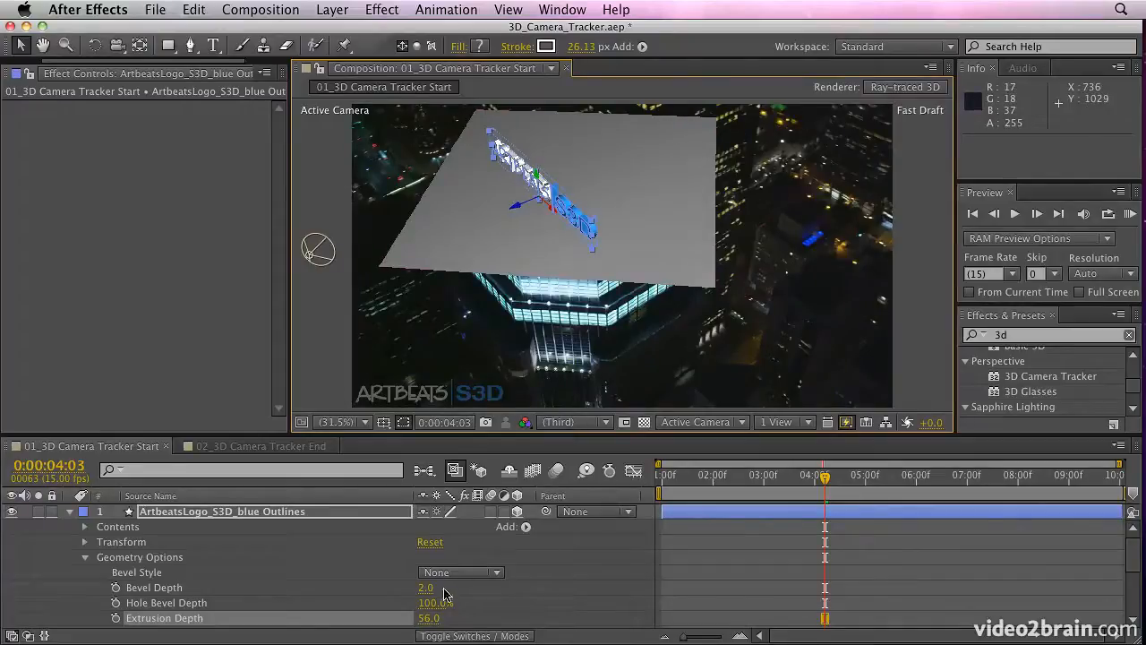
pyautogui.moveTo(429, 618); pyautogui.dragTo(505, 612)
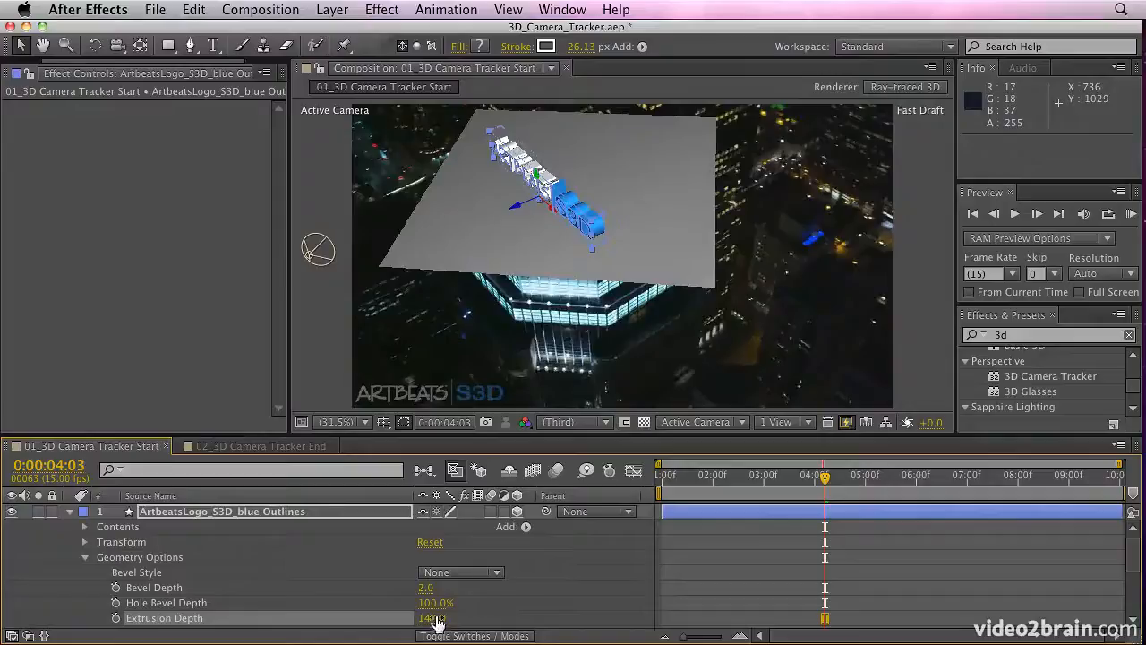
# Give the extruded logo outlines a Convex bevel style with a Bevel Depth of 10.
pyautogui.click(457, 574)
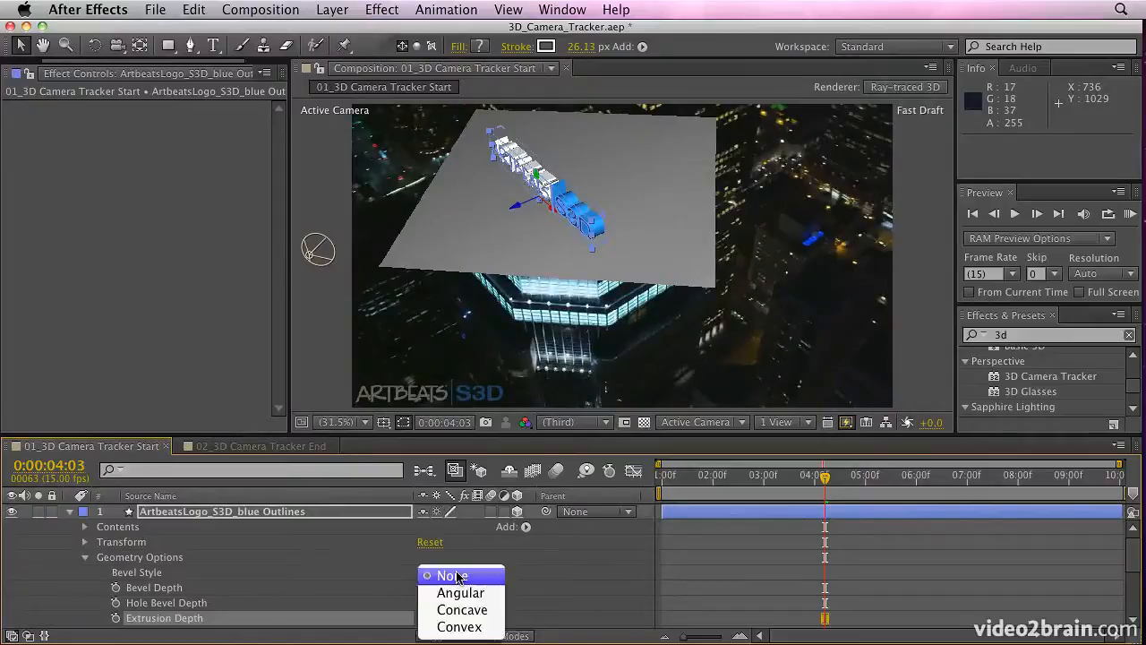
pyautogui.click(495, 627)
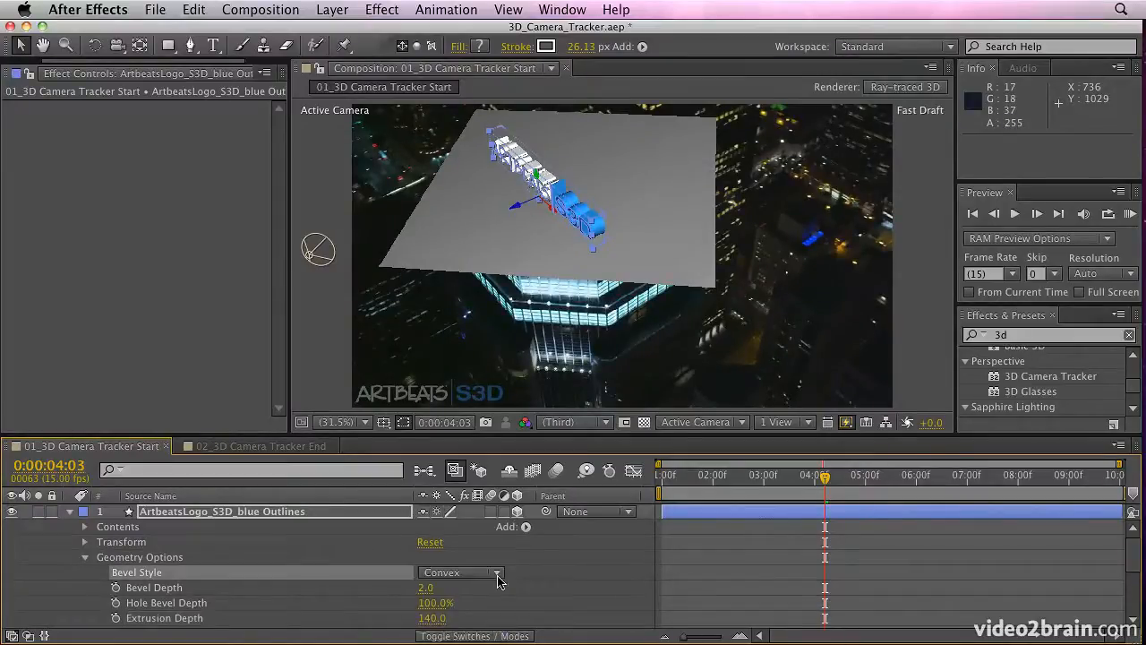
pyautogui.press('.')
pyautogui.press('.')
pyautogui.press('.')
pyautogui.press('.')
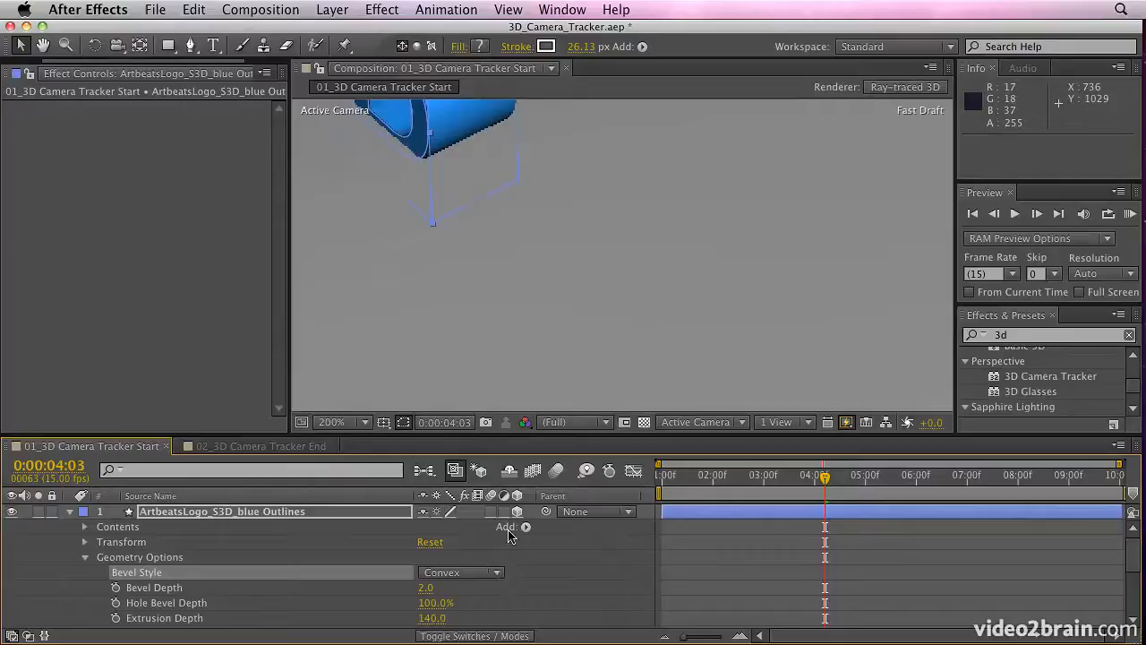
pyautogui.press('h')
pyautogui.moveTo(435, 185); pyautogui.dragTo(793, 411)
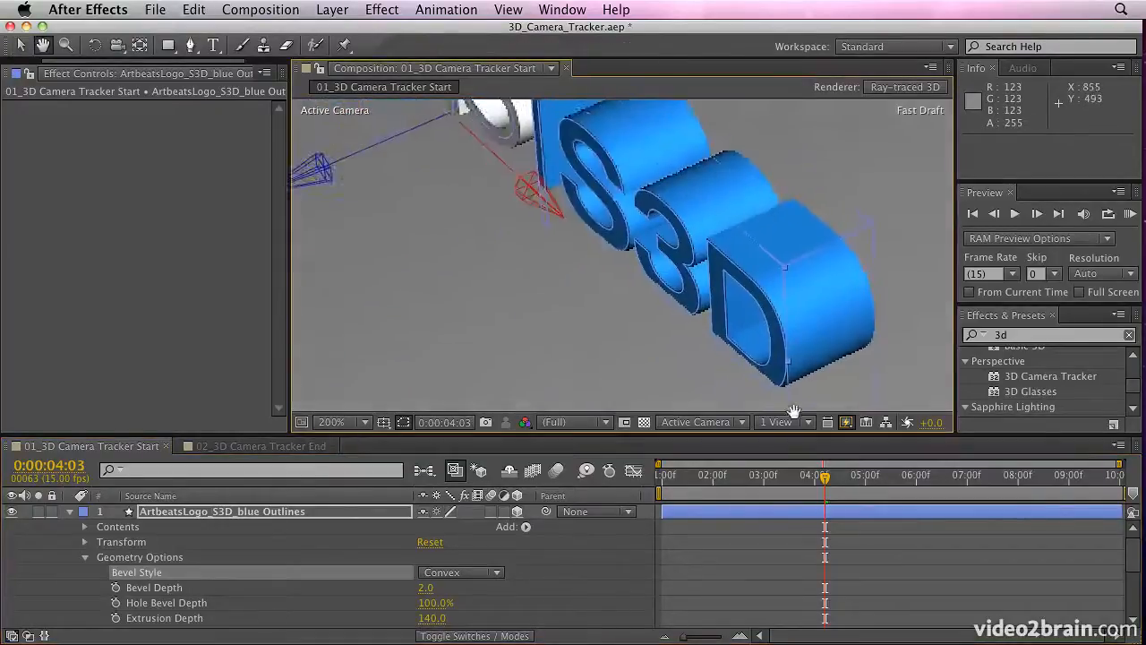
pyautogui.press('v')
pyautogui.moveTo(425, 588); pyautogui.dragTo(506, 594)
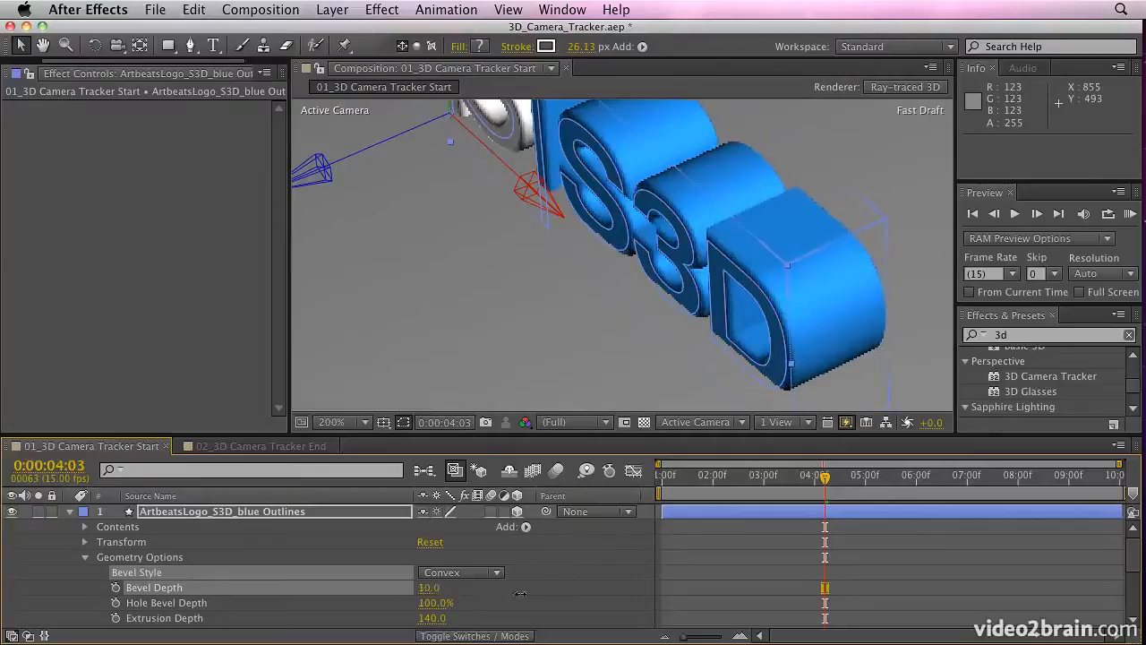
# Return the current time to 0:00:01:00 and set the logo outlines' Hole Bevel Depth to 19%.
pyautogui.moveTo(825, 478); pyautogui.dragTo(663, 491)
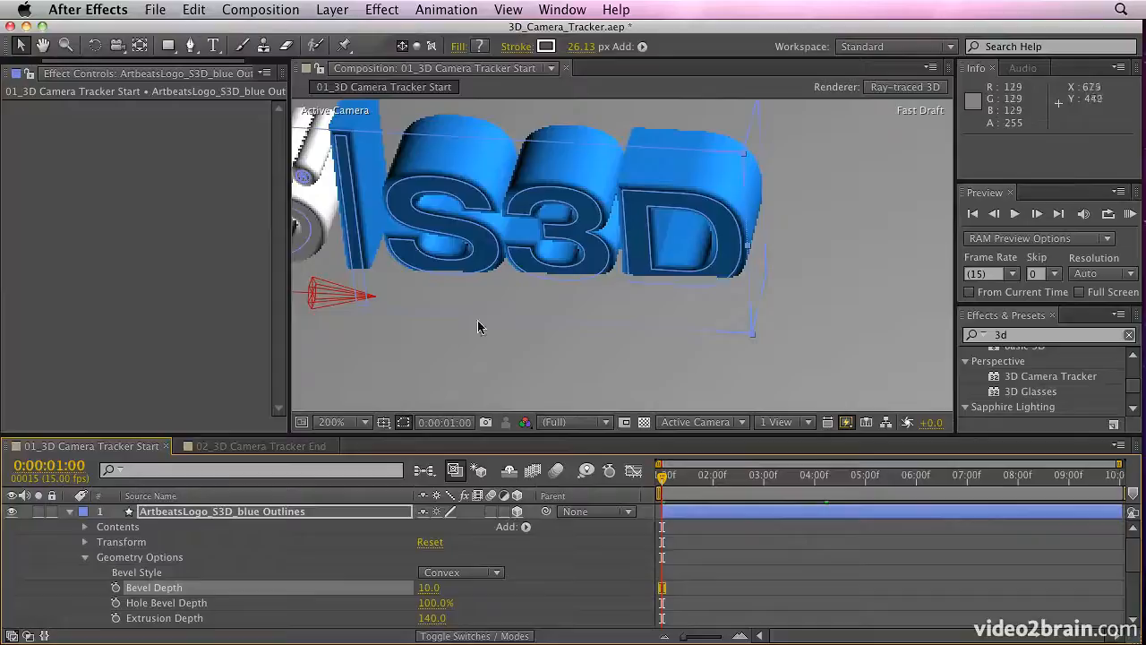
pyautogui.press('h')
pyautogui.moveTo(383, 218); pyautogui.dragTo(596, 242)
pyautogui.moveTo(514, 178); pyautogui.dragTo(662, 192)
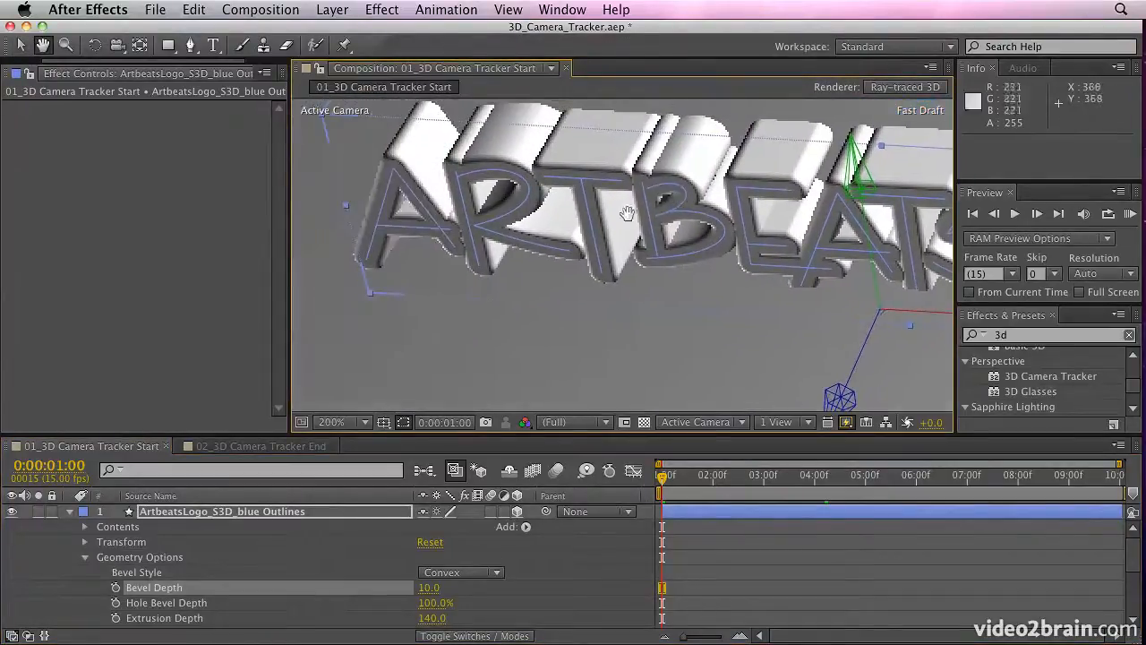
pyautogui.press('v')
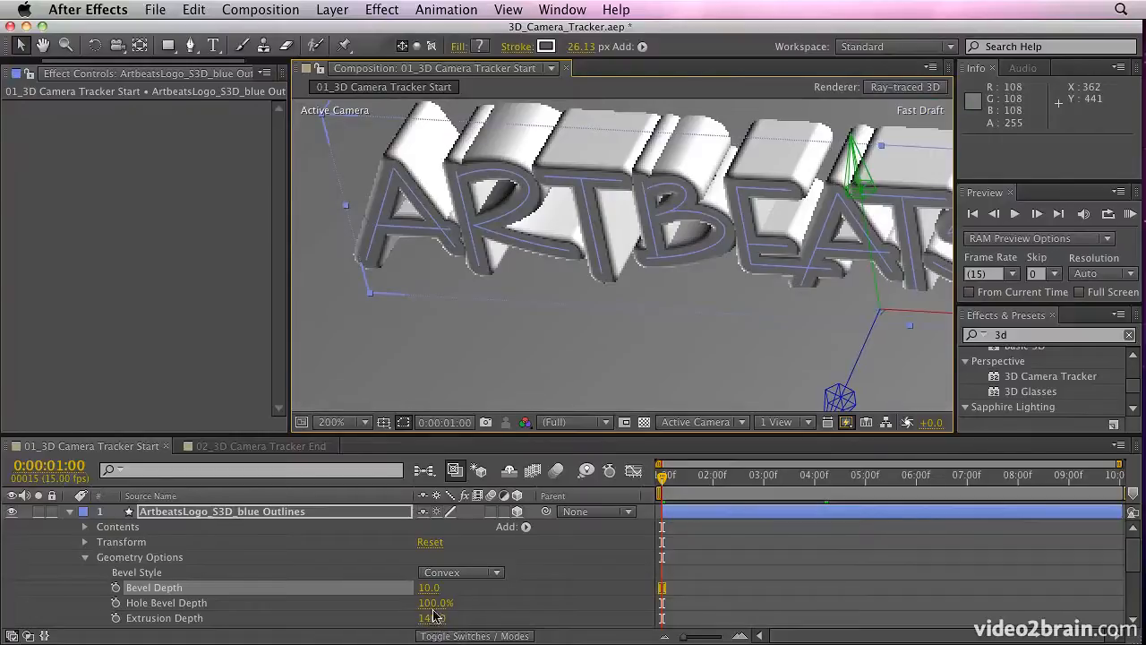
pyautogui.moveTo(435, 602); pyautogui.dragTo(332, 612)
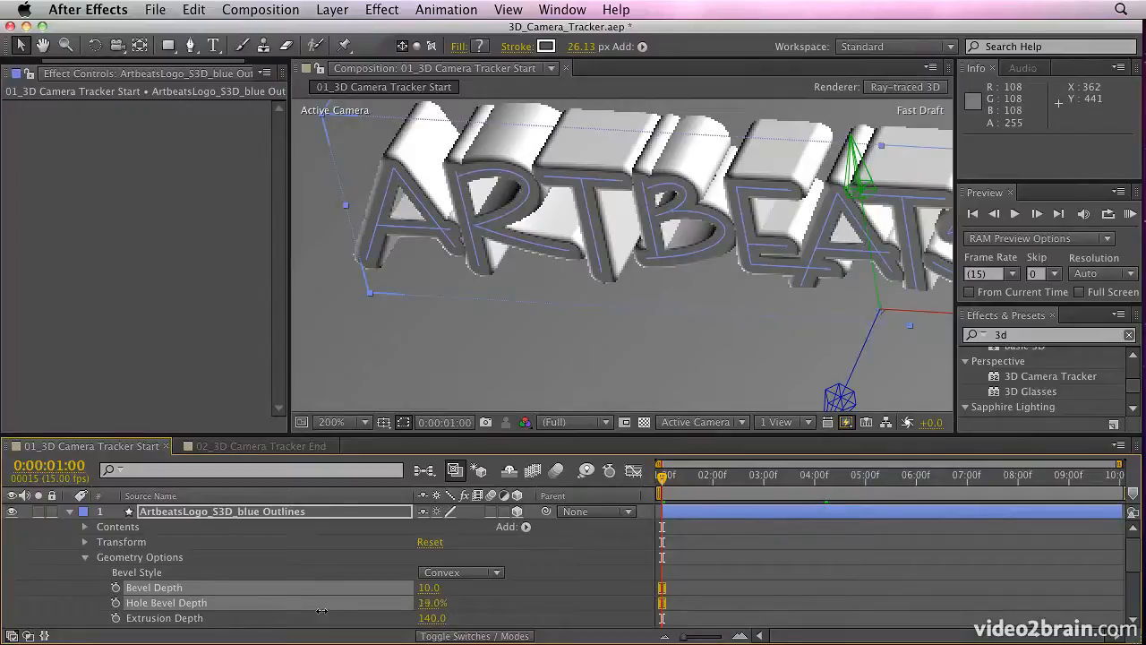
pyautogui.click(321, 609)
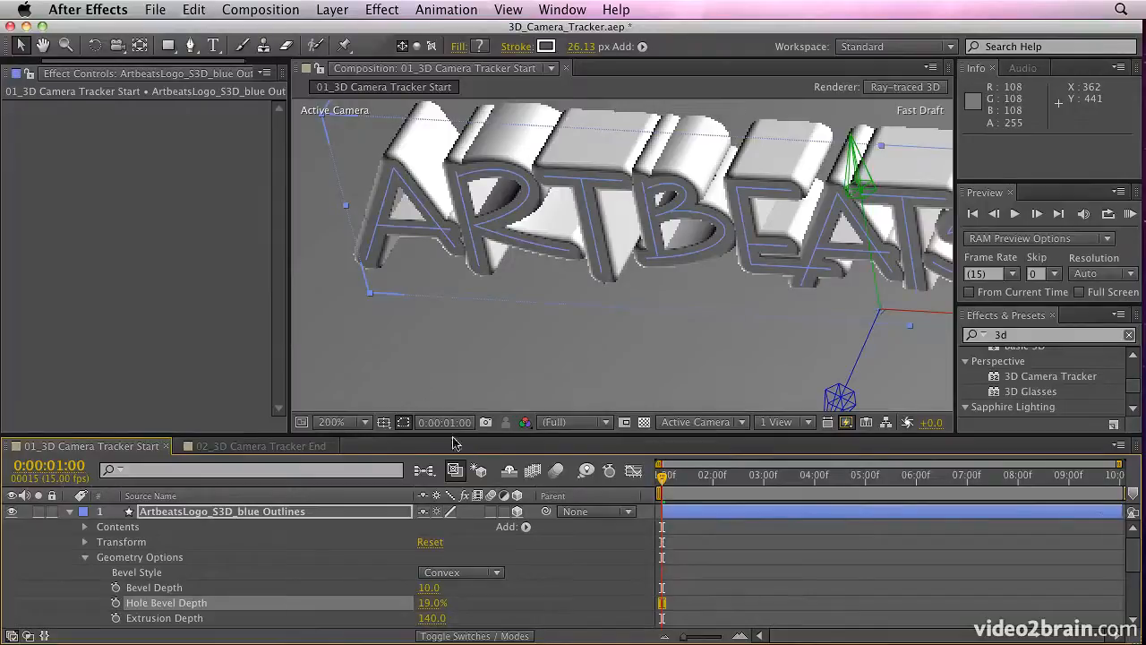
# Fit the whole composition in the viewer and play a RAM preview of the extruded logo in Fast Draft.
pyautogui.click(356, 422)
pyautogui.click(366, 378)
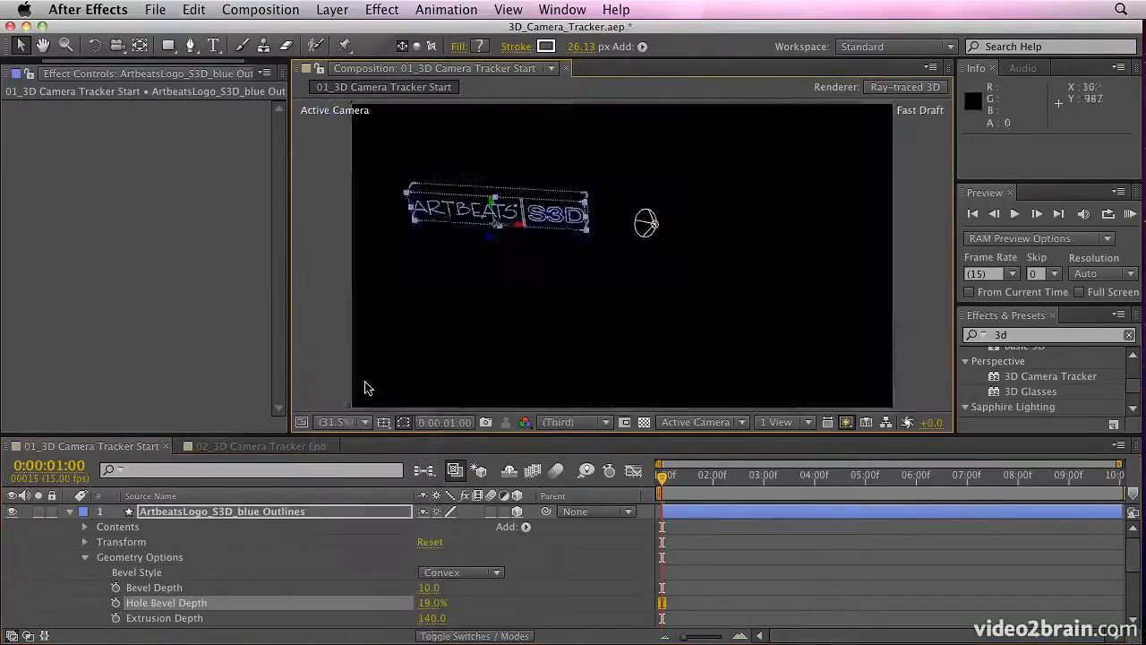
pyautogui.click(1130, 218)
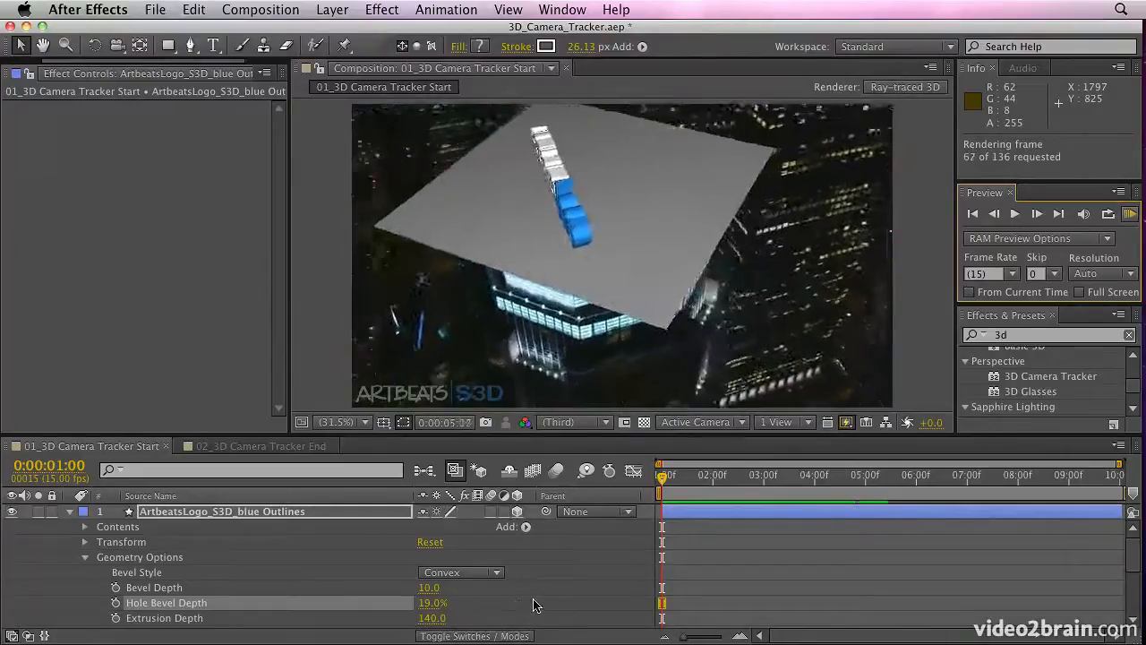
pyautogui.press('space')
# Set the composition's fast previews back to Off (Final Quality).
pyautogui.click(848, 422)
pyautogui.click(848, 424)
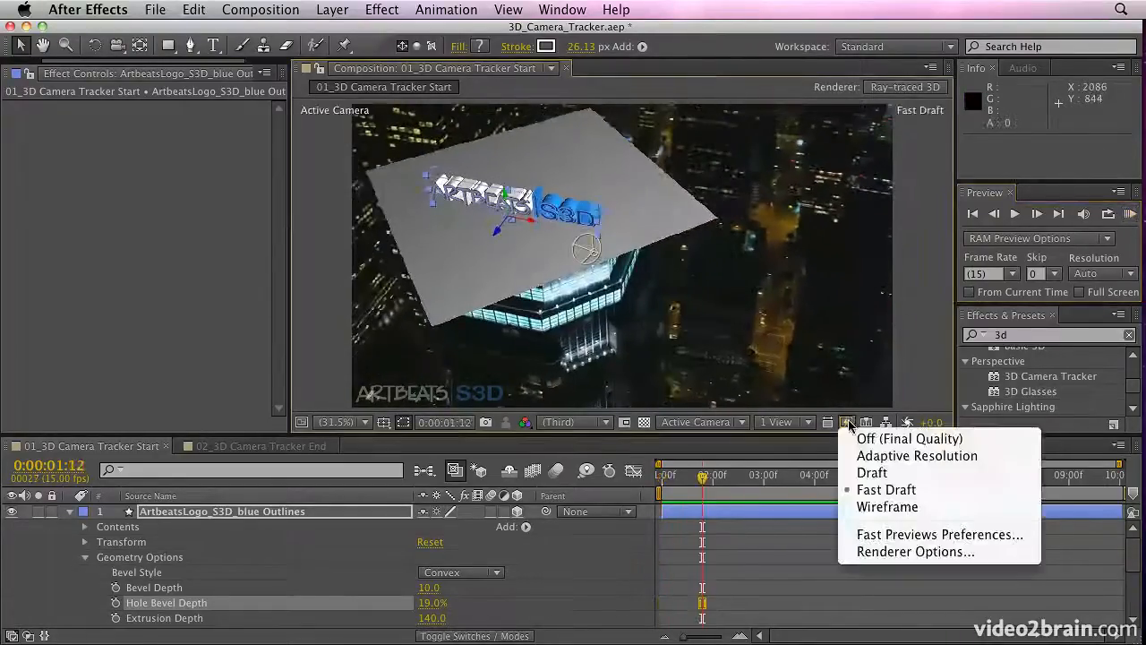
pyautogui.click(873, 436)
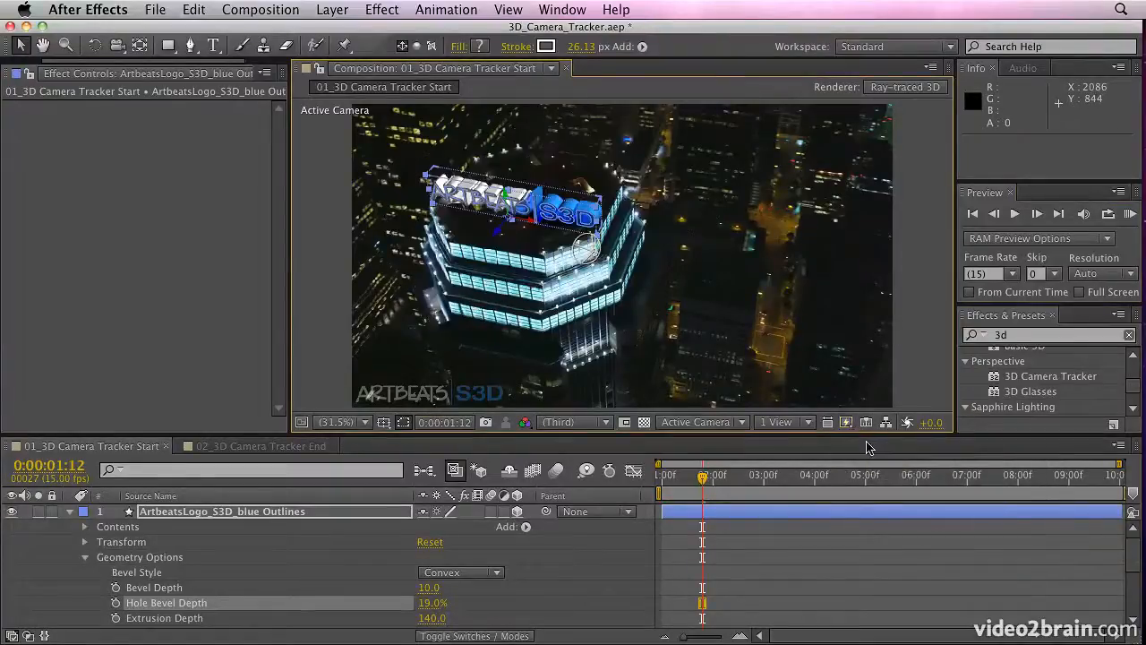
# Collapse the logo outlines layer and lower the Light 2 spot light's intensity to under 10%.
pyautogui.click(69, 512)
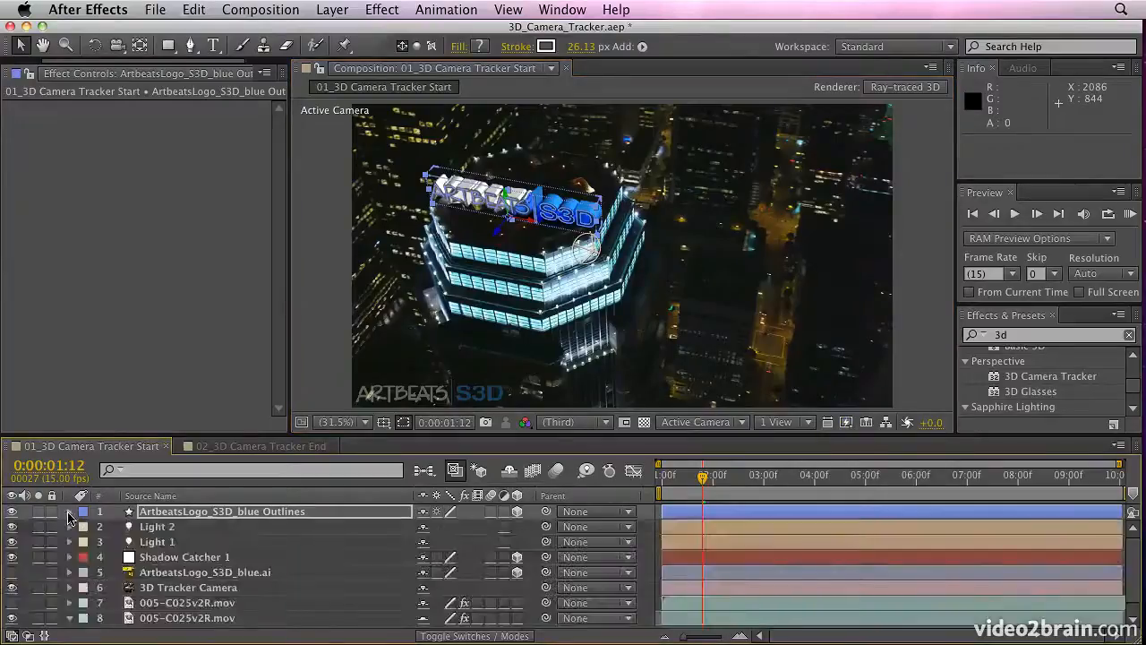
pyautogui.doubleClick(189, 528)
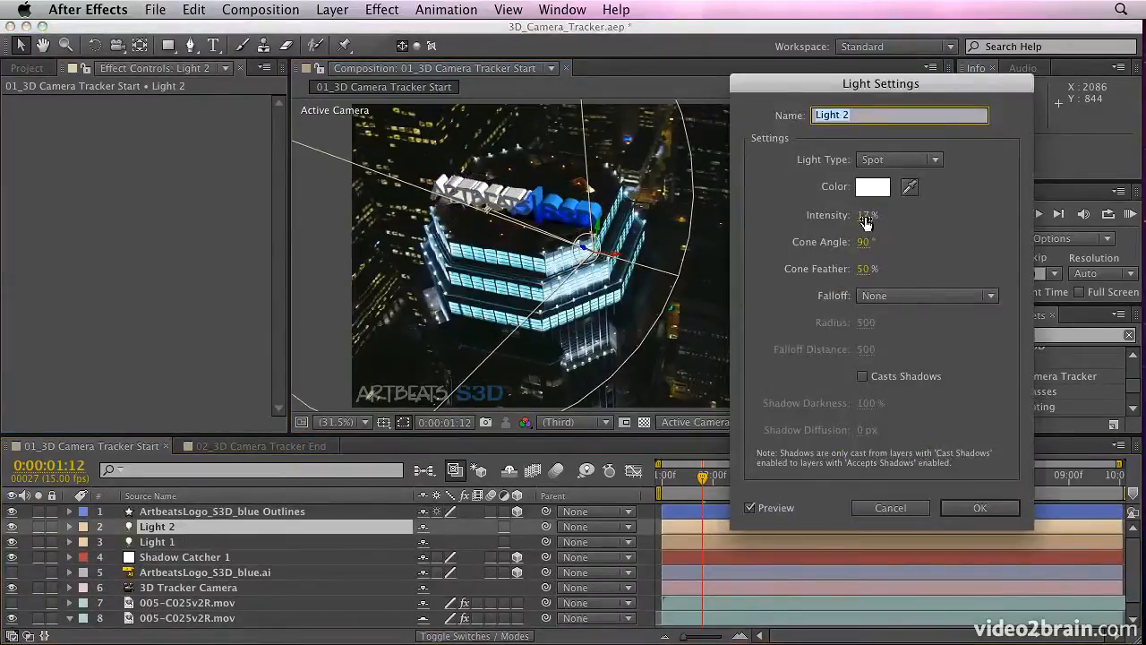
pyautogui.moveTo(866, 222)
pyautogui.mouseDown()
pyautogui.moveTo(828, 219)
pyautogui.moveTo(858, 217)
pyautogui.mouseUp()
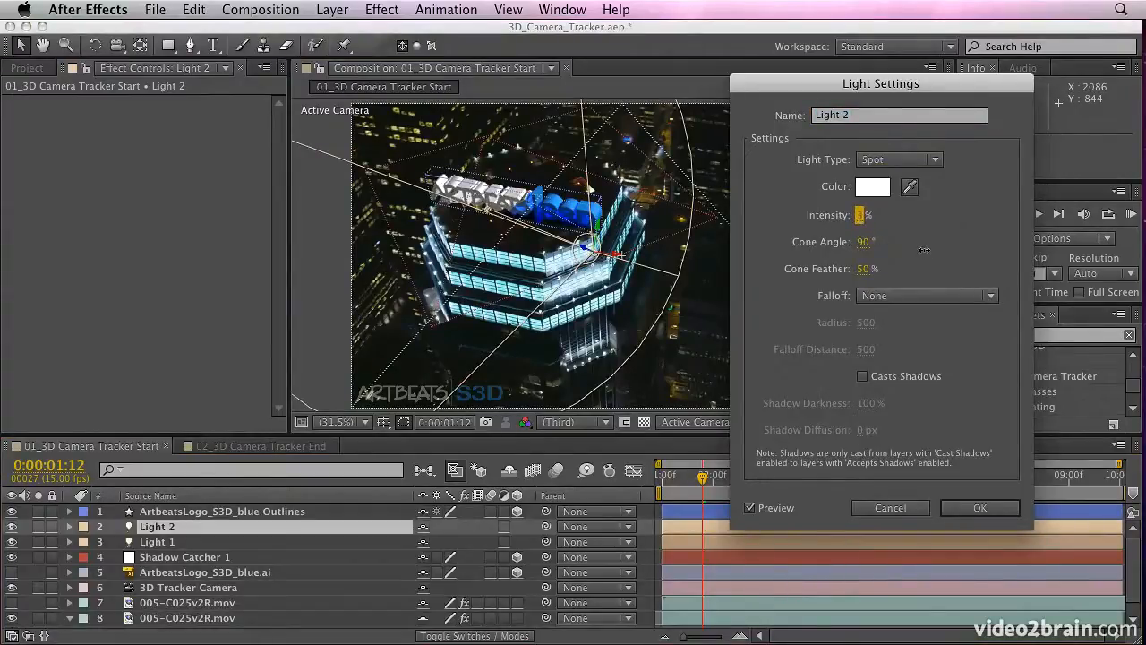
pyautogui.moveTo(926, 242); pyautogui.dragTo(943, 278)
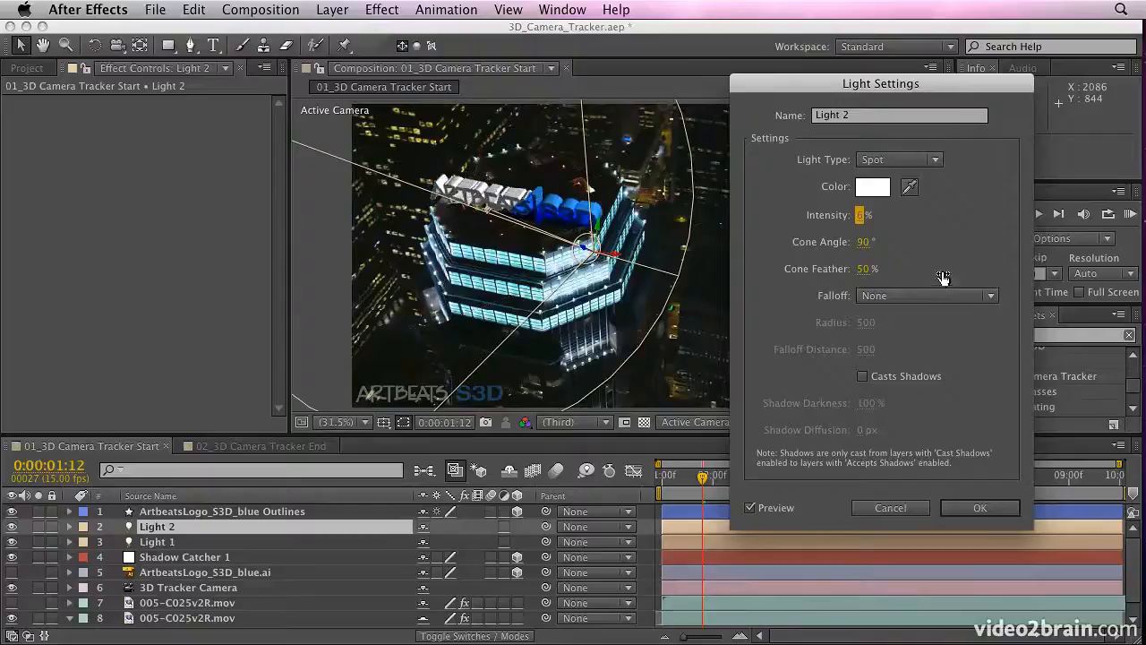
pyautogui.click(979, 508)
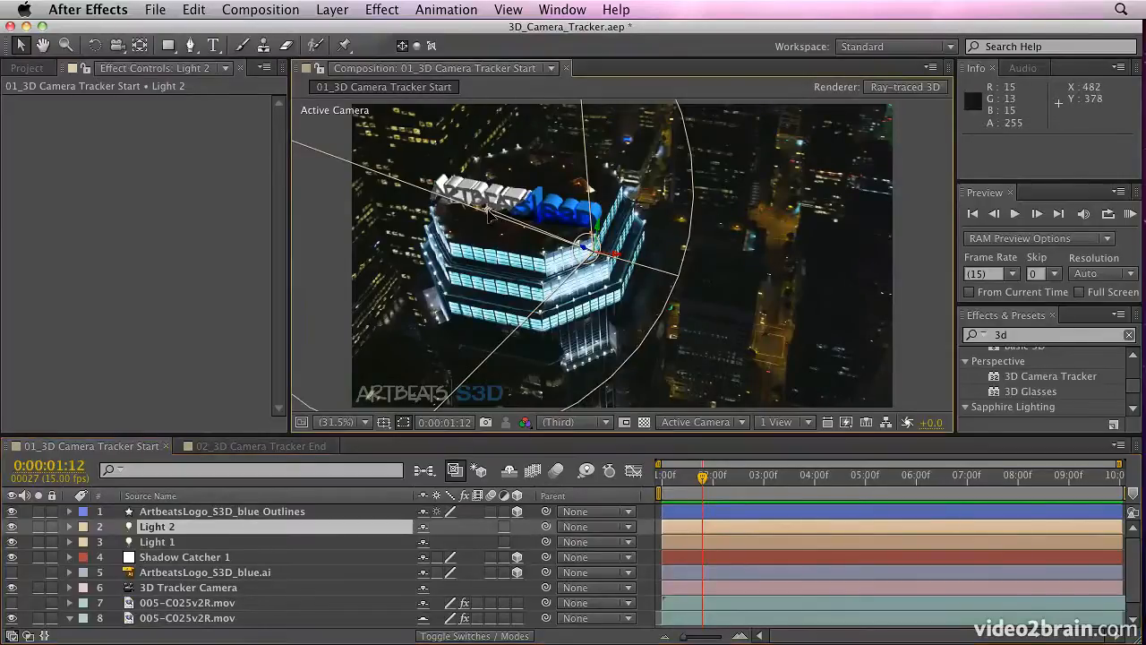
# Try shifting Light 2's point of interest slightly near the logo, and undo the change.
pyautogui.moveTo(493, 212); pyautogui.dragTo(498, 214)
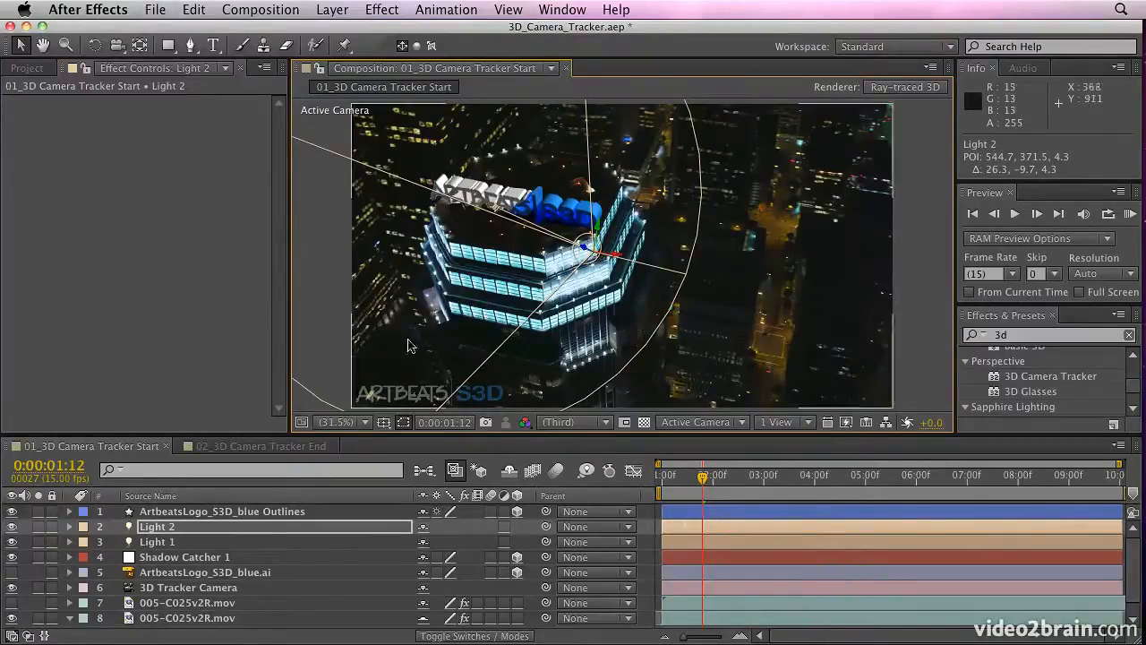
pyautogui.click(197, 11)
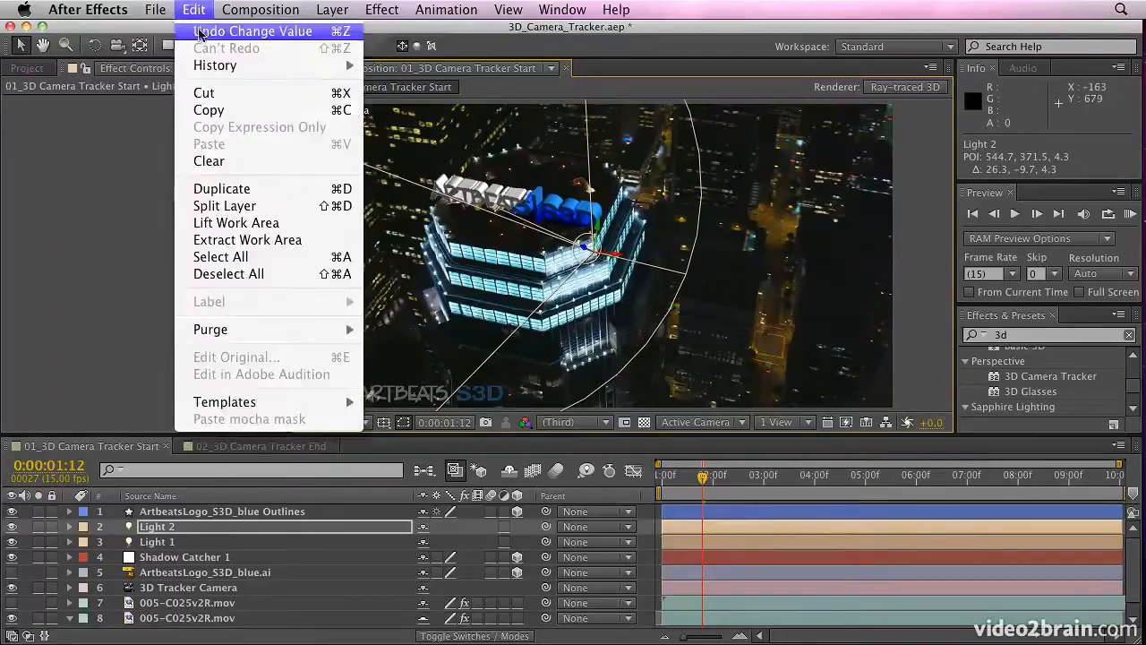
pyautogui.click(199, 32)
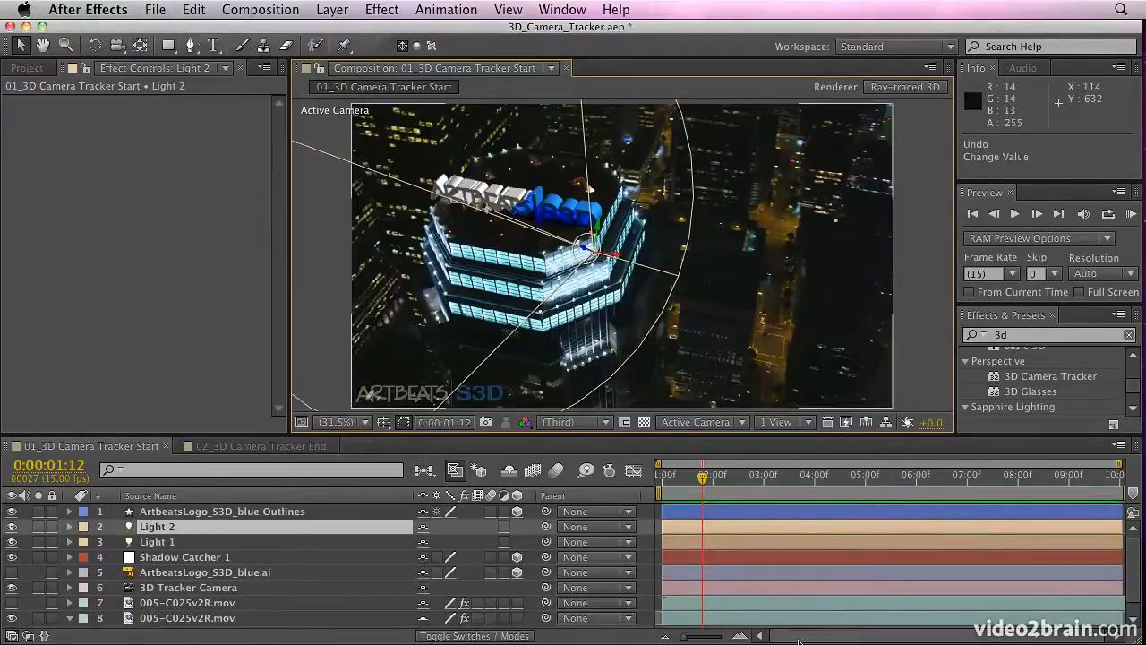
# Play a RAM preview of the extruded logo shot in final quality.
pyautogui.click(1130, 214)
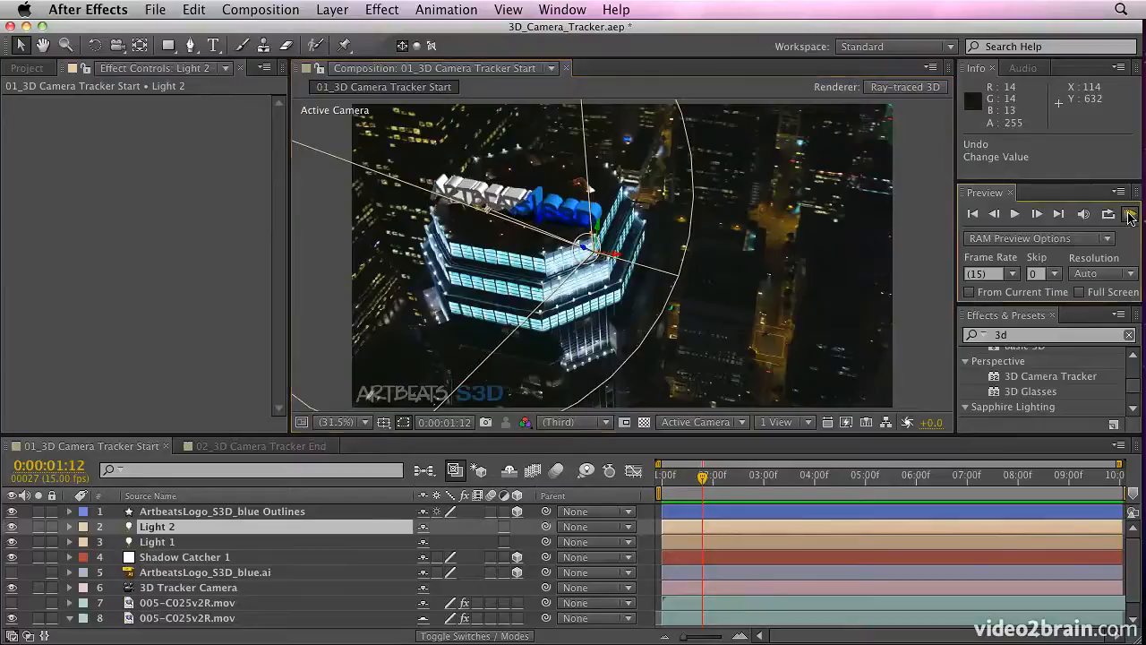